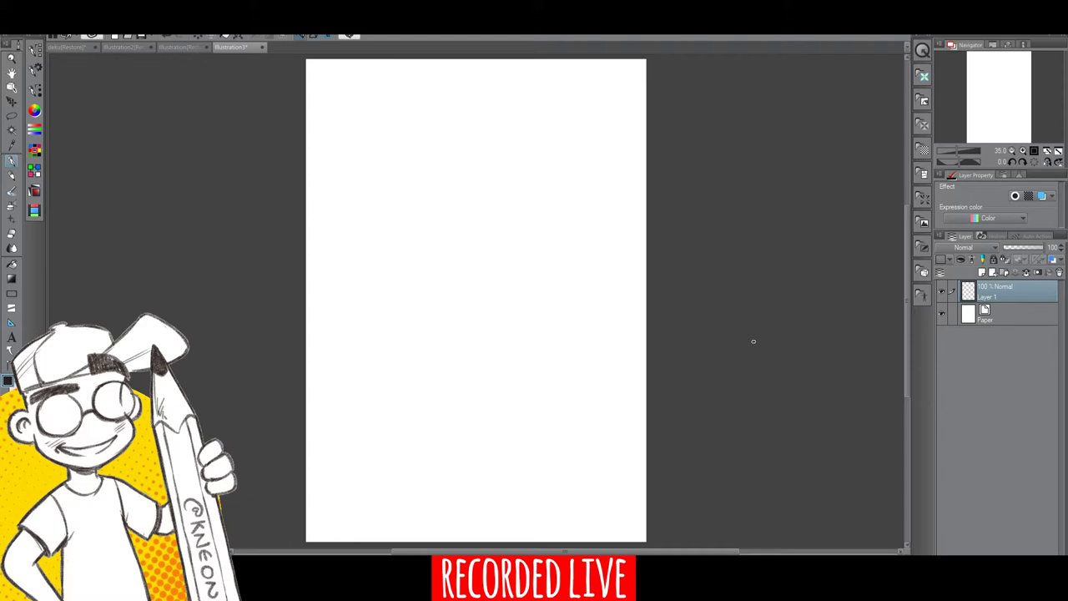
# Step: Set Layer 1 as a draft layer and choose the Pencil tool for sketching
pyautogui.click(11, 57)
pyautogui.click(529, 190)
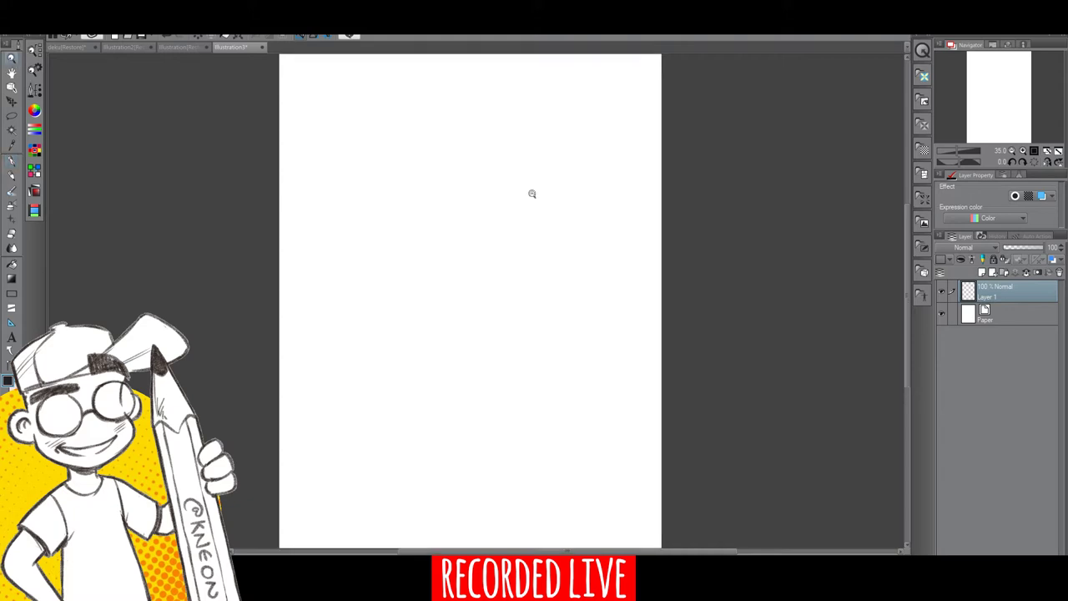
pyautogui.moveTo(906, 240)
pyautogui.mouseDown()
pyautogui.moveTo(912, 218)
pyautogui.moveTo(911, 239)
pyautogui.mouseUp()
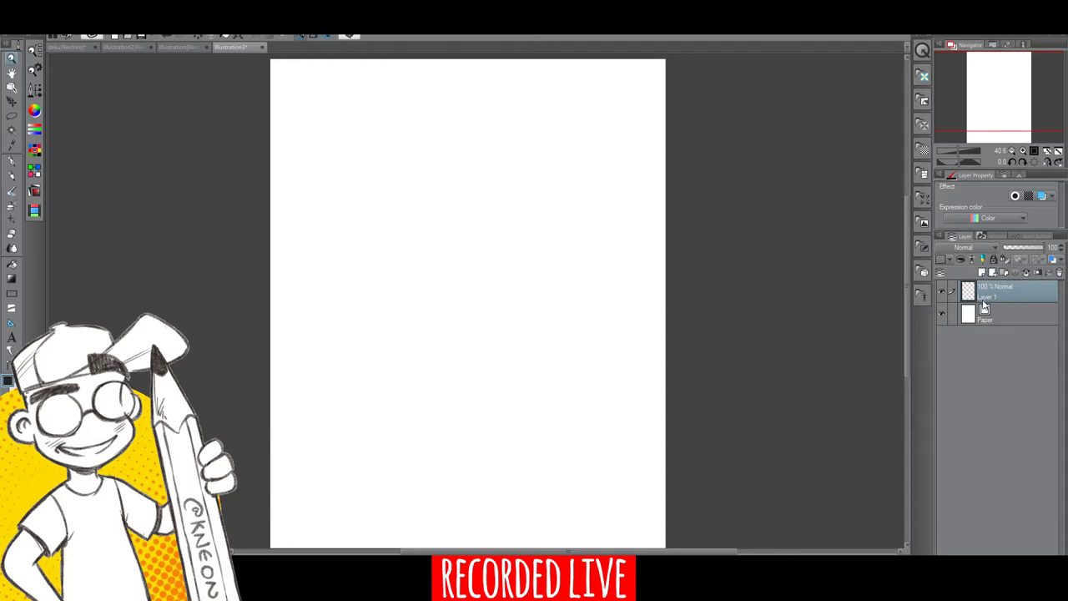
pyautogui.click(982, 260)
pyautogui.click(11, 176)
# Step: Try out a small pencil scribble and undo it, and switch the drawing color to bright blue from the Copic Marker color set
pyautogui.moveTo(455, 281)
pyautogui.mouseDown()
pyautogui.moveTo(469, 333)
pyautogui.moveTo(428, 332)
pyautogui.moveTo(426, 272)
pyautogui.mouseUp()
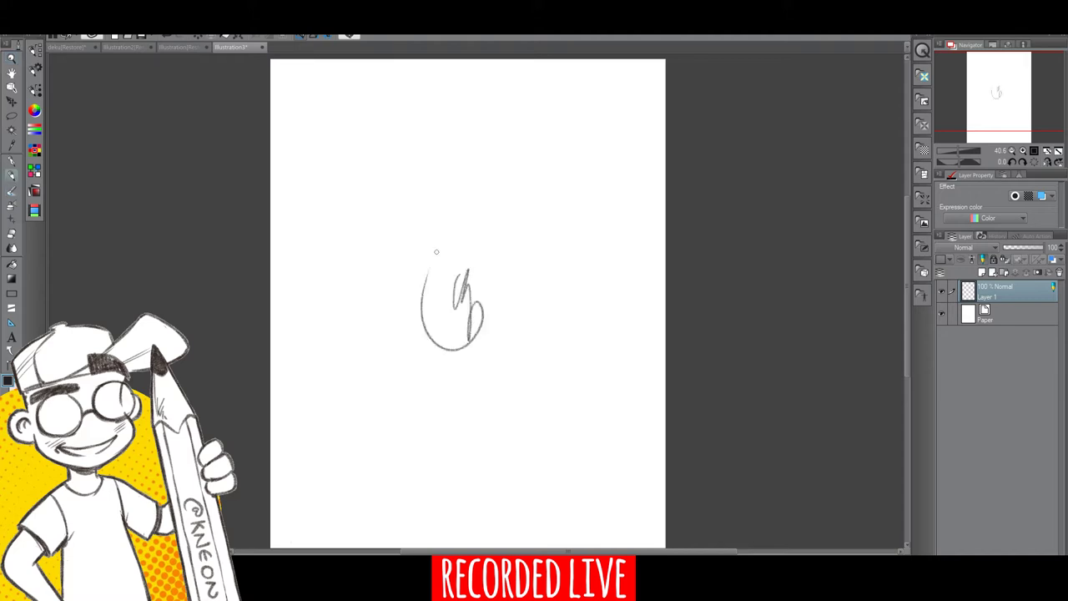
pyautogui.click(168, 38)
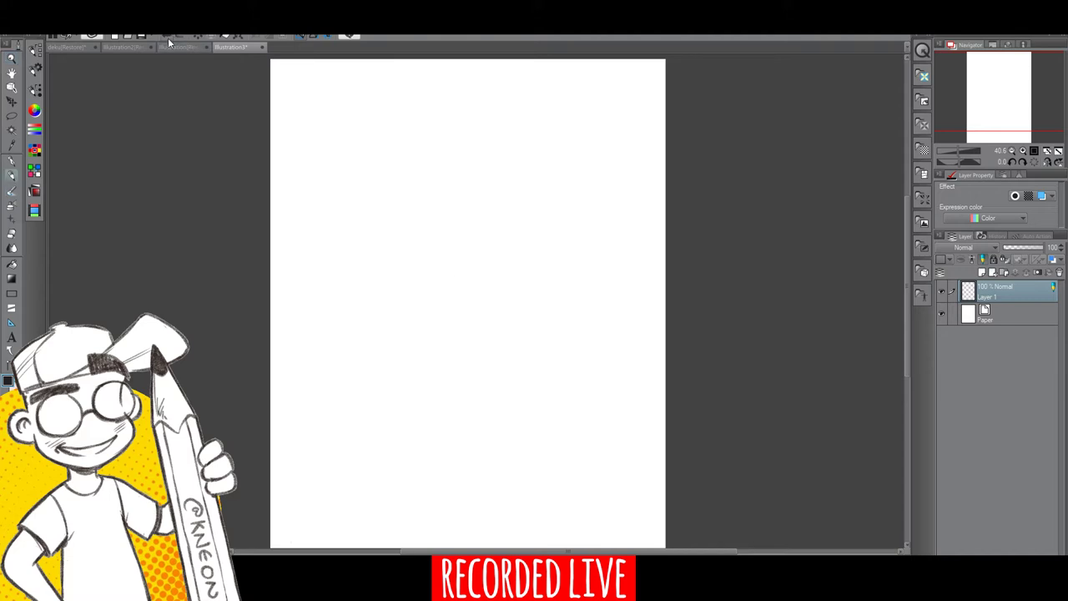
pyautogui.click(36, 153)
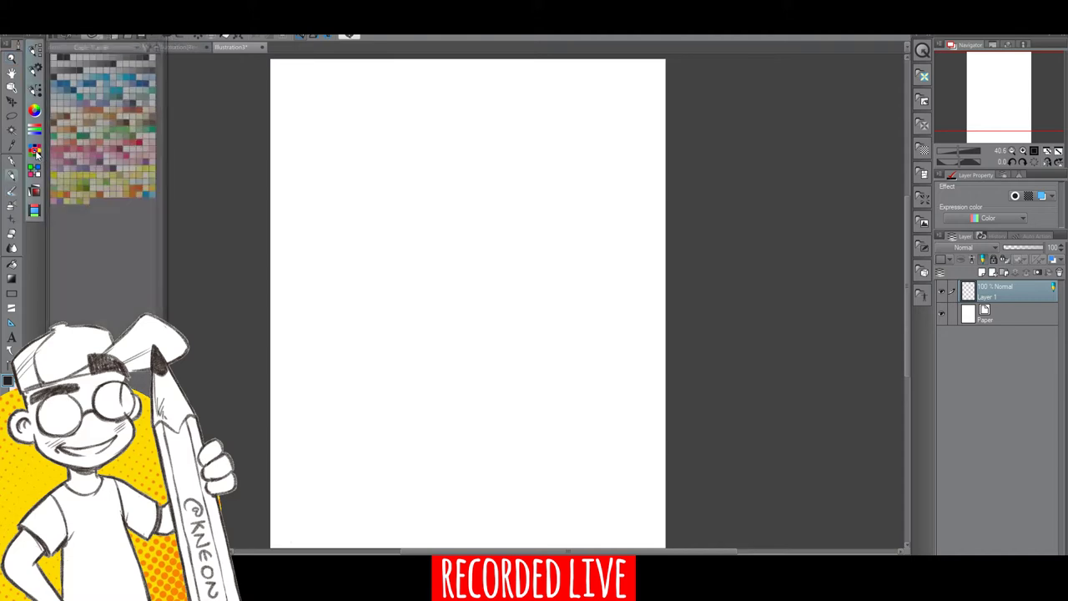
pyautogui.click(128, 70)
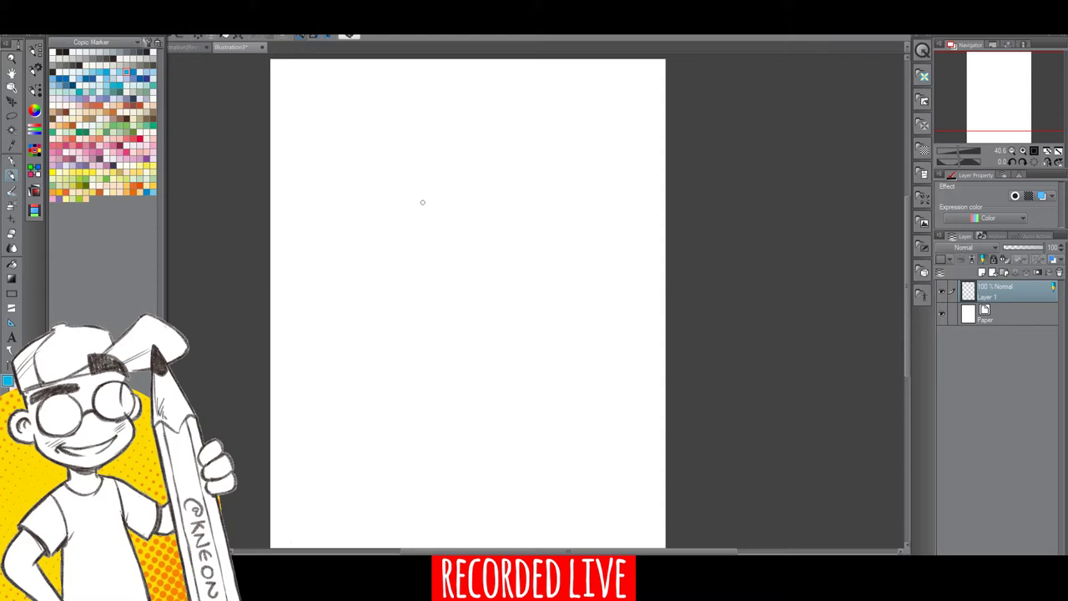
pyautogui.click(443, 173)
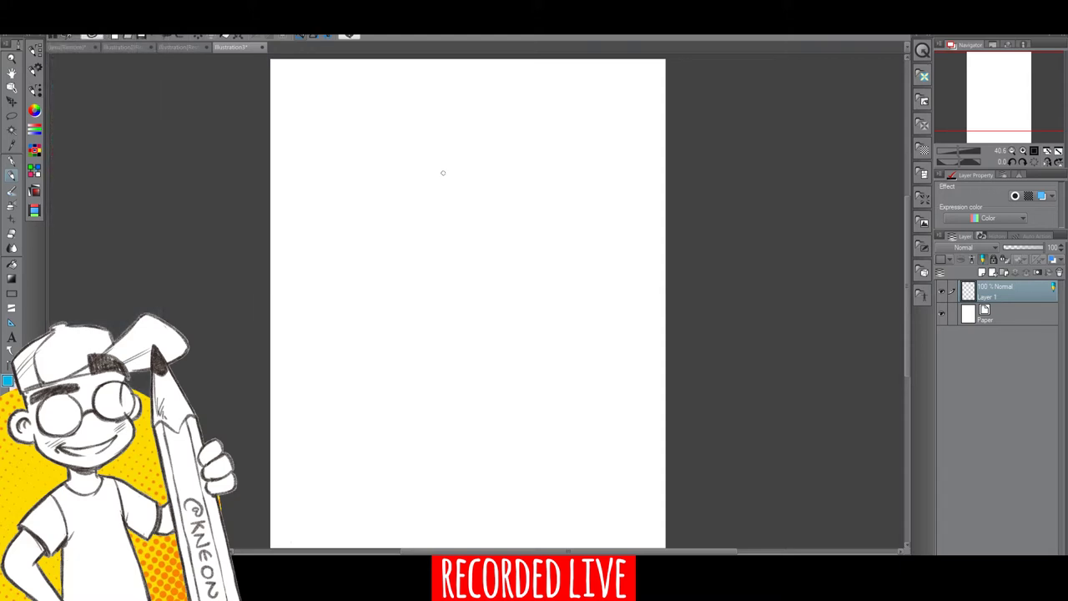
# Step: Sketch the blue side-view outline of a creature's skull, from the domed cranium down to the snout and front teeth
pyautogui.moveTo(432, 188)
pyautogui.mouseDown()
pyautogui.moveTo(459, 164)
pyautogui.moveTo(408, 271)
pyautogui.moveTo(409, 255)
pyautogui.moveTo(410, 288)
pyautogui.moveTo(487, 237)
pyautogui.mouseUp()
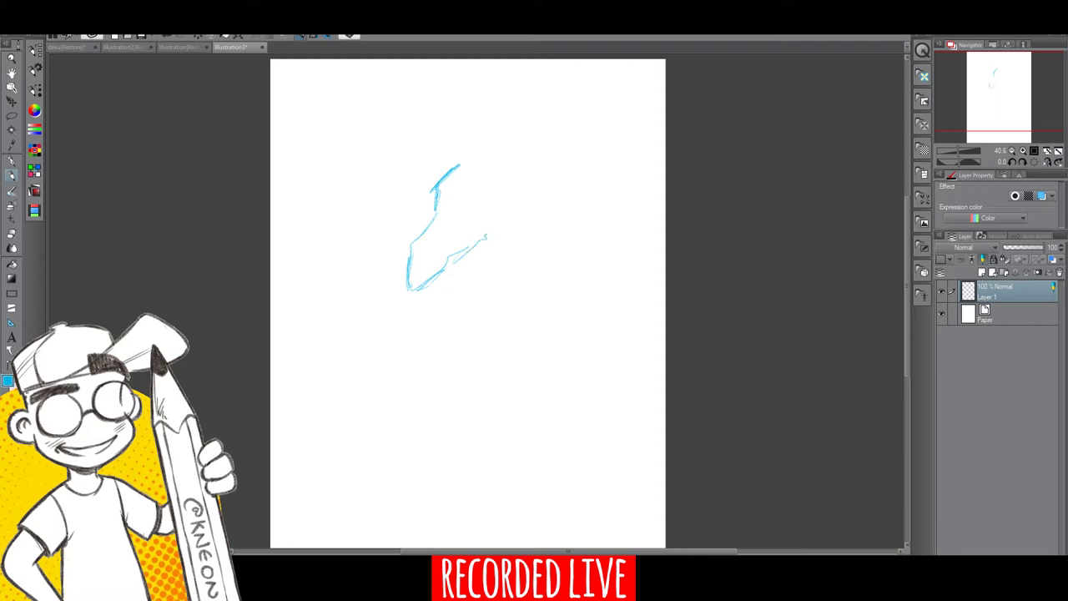
pyautogui.moveTo(459, 164)
pyautogui.mouseDown()
pyautogui.moveTo(509, 151)
pyautogui.moveTo(525, 170)
pyautogui.moveTo(539, 213)
pyautogui.mouseUp()
pyautogui.moveTo(487, 237); pyautogui.dragTo(523, 213)
pyautogui.moveTo(465, 252); pyautogui.dragTo(416, 312)
pyautogui.moveTo(420, 275)
pyautogui.mouseDown()
pyautogui.moveTo(409, 311)
pyautogui.moveTo(421, 297)
pyautogui.mouseUp()
pyautogui.moveTo(415, 294)
pyautogui.mouseDown()
pyautogui.moveTo(426, 312)
pyautogui.moveTo(411, 307)
pyautogui.moveTo(431, 310)
pyautogui.mouseUp()
pyautogui.moveTo(431, 285); pyautogui.dragTo(427, 304)
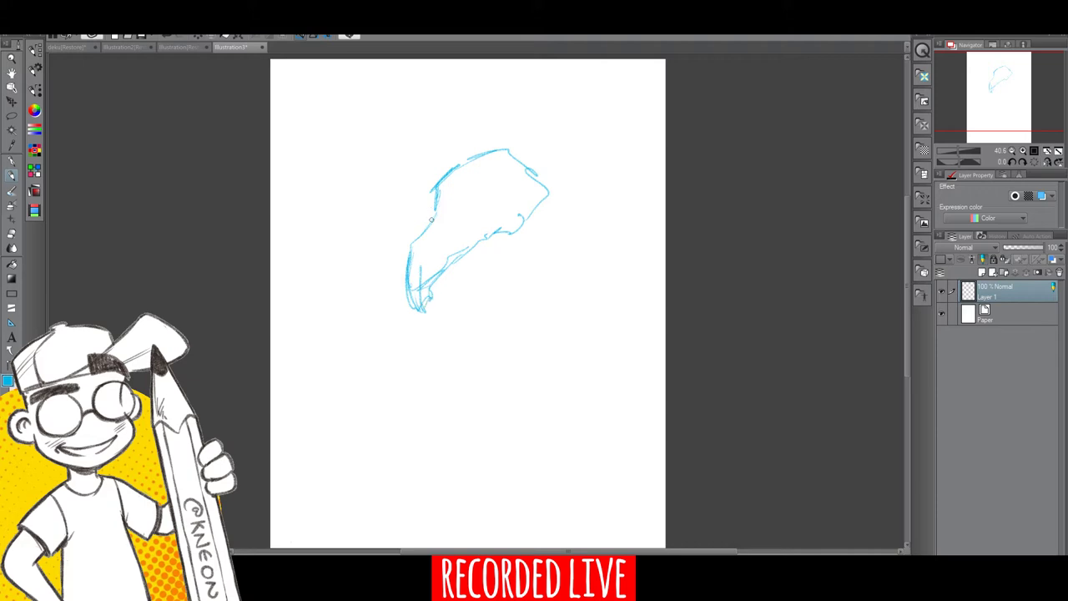
# Step: Sketch the nostril, the brow and the eye socket with its pupil inside the skull outline
pyautogui.moveTo(432, 240)
pyautogui.mouseDown()
pyautogui.moveTo(438, 250)
pyautogui.moveTo(446, 237)
pyautogui.moveTo(442, 255)
pyautogui.moveTo(408, 264)
pyautogui.moveTo(435, 219)
pyautogui.moveTo(436, 185)
pyautogui.mouseUp()
pyautogui.moveTo(455, 204)
pyautogui.mouseDown()
pyautogui.moveTo(477, 179)
pyautogui.moveTo(493, 190)
pyautogui.moveTo(489, 172)
pyautogui.moveTo(458, 198)
pyautogui.moveTo(470, 209)
pyautogui.moveTo(432, 214)
pyautogui.mouseUp()
pyautogui.moveTo(484, 191); pyautogui.dragTo(479, 205)
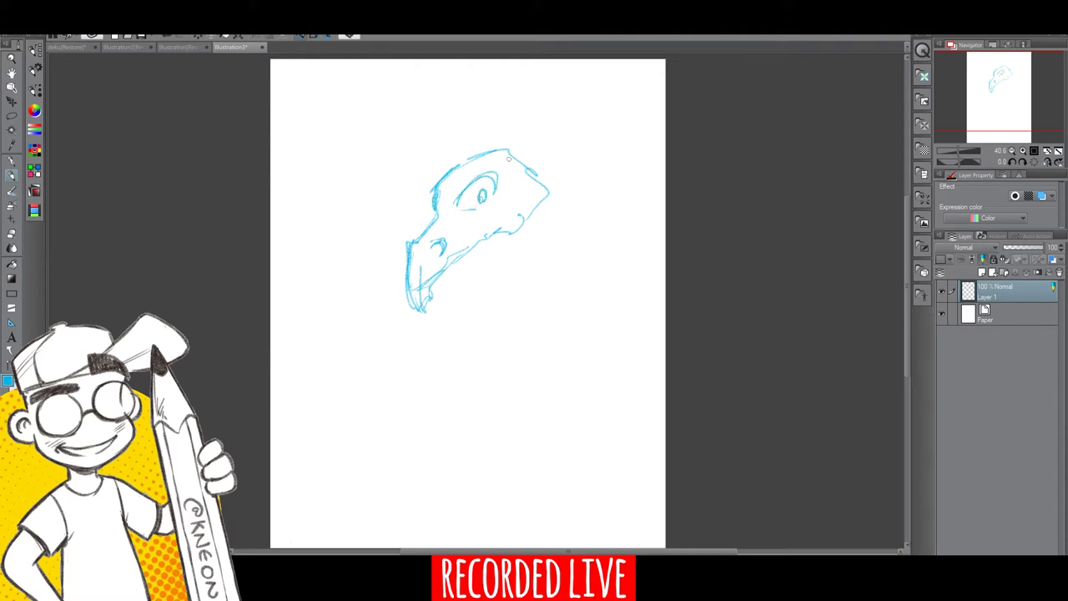
# Step: Add cheek lines, teeth and an open lower jaw to the skull, and thicken the upper eye rim
pyautogui.moveTo(508, 159)
pyautogui.mouseDown()
pyautogui.moveTo(530, 175)
pyautogui.moveTo(524, 207)
pyautogui.mouseUp()
pyautogui.moveTo(415, 269)
pyautogui.mouseDown()
pyautogui.moveTo(411, 282)
pyautogui.moveTo(425, 315)
pyautogui.moveTo(428, 307)
pyautogui.mouseUp()
pyautogui.moveTo(436, 275)
pyautogui.mouseDown()
pyautogui.moveTo(450, 262)
pyautogui.moveTo(458, 272)
pyautogui.moveTo(520, 208)
pyautogui.moveTo(510, 194)
pyautogui.moveTo(448, 306)
pyautogui.moveTo(488, 291)
pyautogui.moveTo(520, 229)
pyautogui.mouseUp()
pyautogui.moveTo(463, 191)
pyautogui.mouseDown()
pyautogui.moveTo(488, 165)
pyautogui.moveTo(499, 186)
pyautogui.mouseUp()
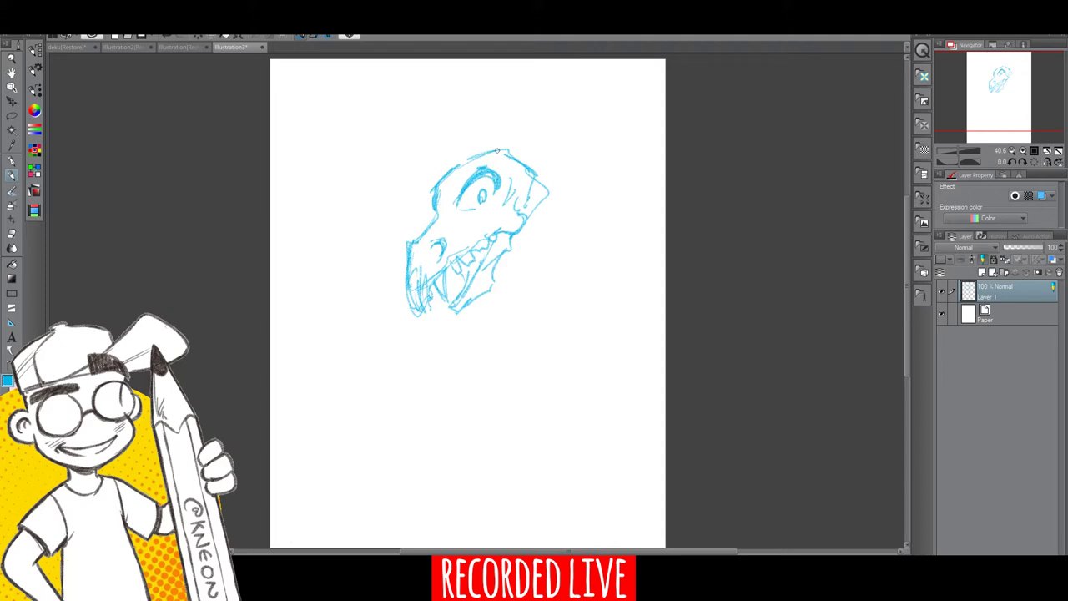
# Step: Sketch the hair tuft, ear curve and neck behind the skull, with a shoulder line sweeping down below the jaw
pyautogui.moveTo(502, 152)
pyautogui.mouseDown()
pyautogui.moveTo(499, 131)
pyautogui.moveTo(539, 138)
pyautogui.mouseUp()
pyautogui.moveTo(534, 147)
pyautogui.mouseDown()
pyautogui.moveTo(548, 185)
pyautogui.moveTo(569, 198)
pyautogui.moveTo(579, 282)
pyautogui.mouseUp()
pyautogui.moveTo(532, 222); pyautogui.dragTo(509, 264)
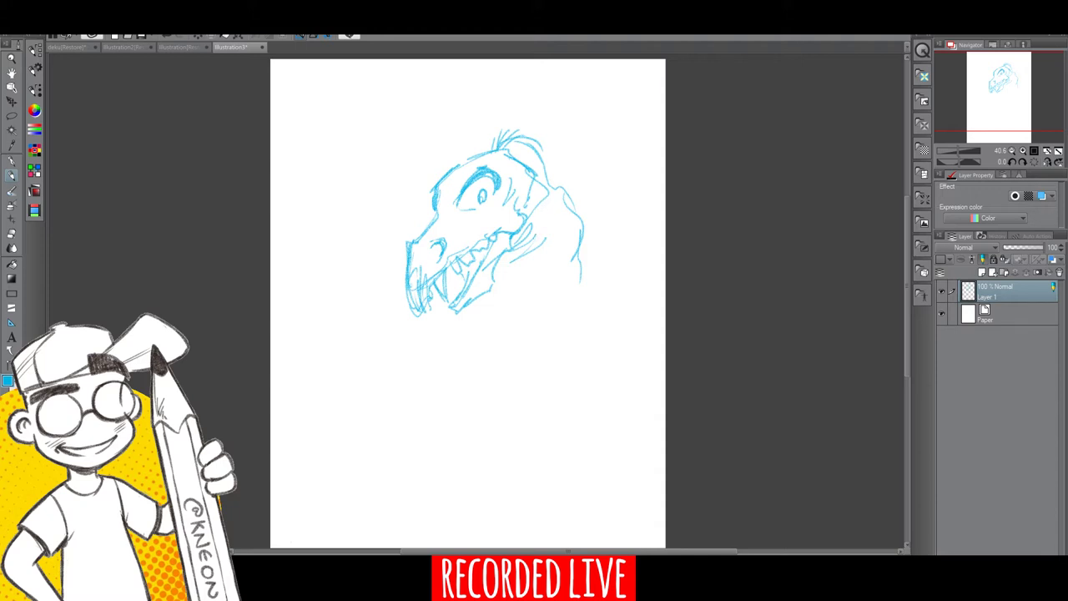
pyautogui.moveTo(435, 238)
pyautogui.mouseDown()
pyautogui.moveTo(426, 246)
pyautogui.moveTo(449, 207)
pyautogui.moveTo(482, 197)
pyautogui.mouseUp()
pyautogui.moveTo(537, 257)
pyautogui.mouseDown()
pyautogui.moveTo(510, 273)
pyautogui.moveTo(436, 376)
pyautogui.mouseUp()
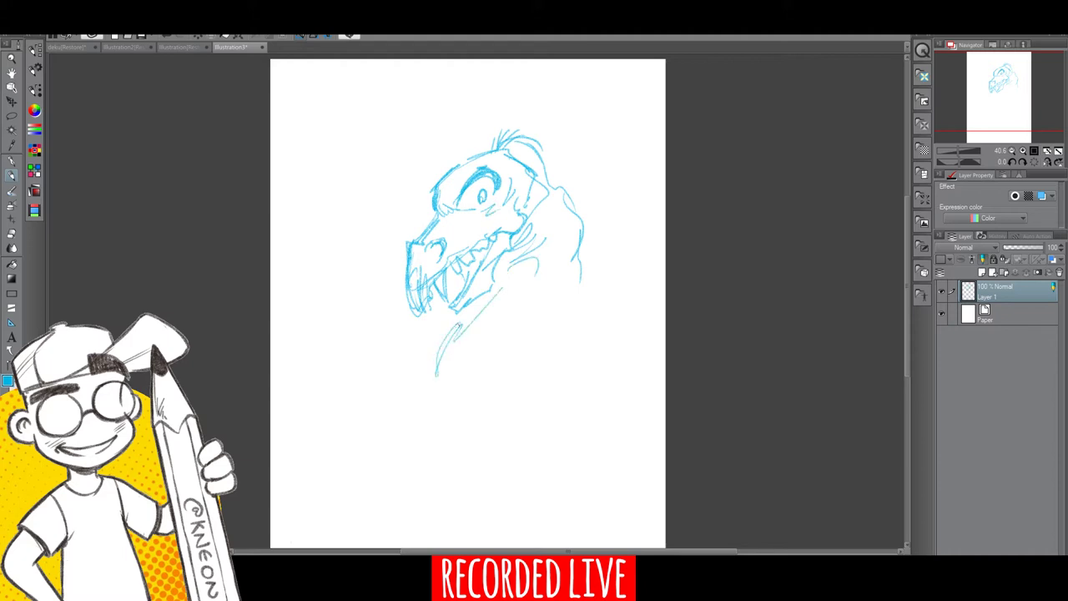
pyautogui.moveTo(458, 323); pyautogui.dragTo(428, 385)
# Step: Add a ragged contour down the back of the creature's neck, tapering to a point at the base
pyautogui.moveTo(908, 257); pyautogui.dragTo(908, 274)
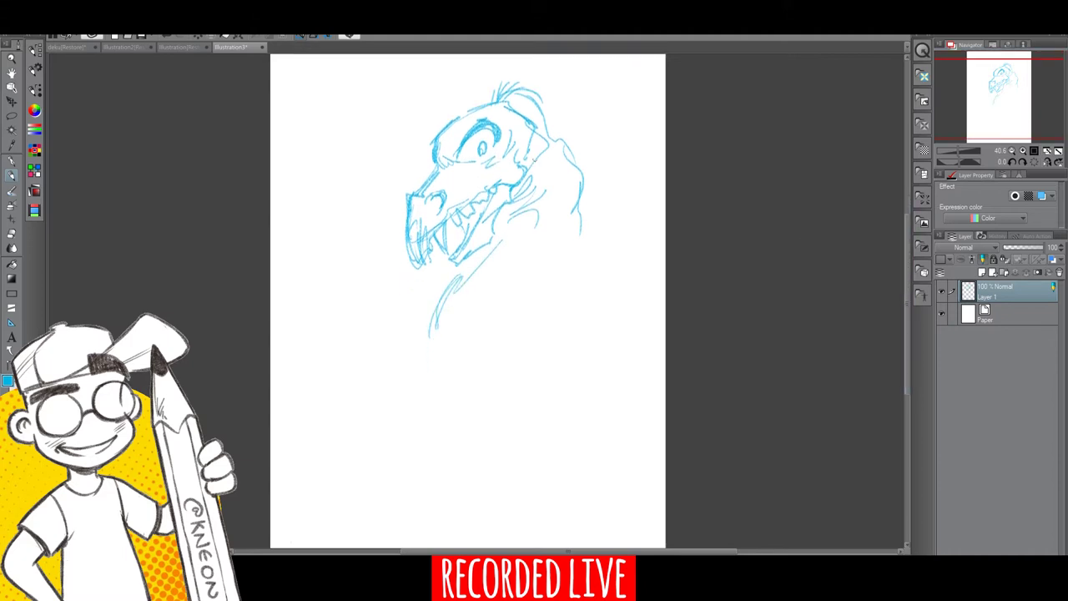
pyautogui.moveTo(536, 159); pyautogui.dragTo(560, 176)
pyautogui.moveTo(540, 156); pyautogui.dragTo(592, 229)
pyautogui.moveTo(586, 171)
pyautogui.mouseDown()
pyautogui.moveTo(572, 242)
pyautogui.moveTo(556, 260)
pyautogui.mouseUp()
pyautogui.moveTo(575, 208)
pyautogui.mouseDown()
pyautogui.moveTo(545, 276)
pyautogui.moveTo(550, 289)
pyautogui.mouseUp()
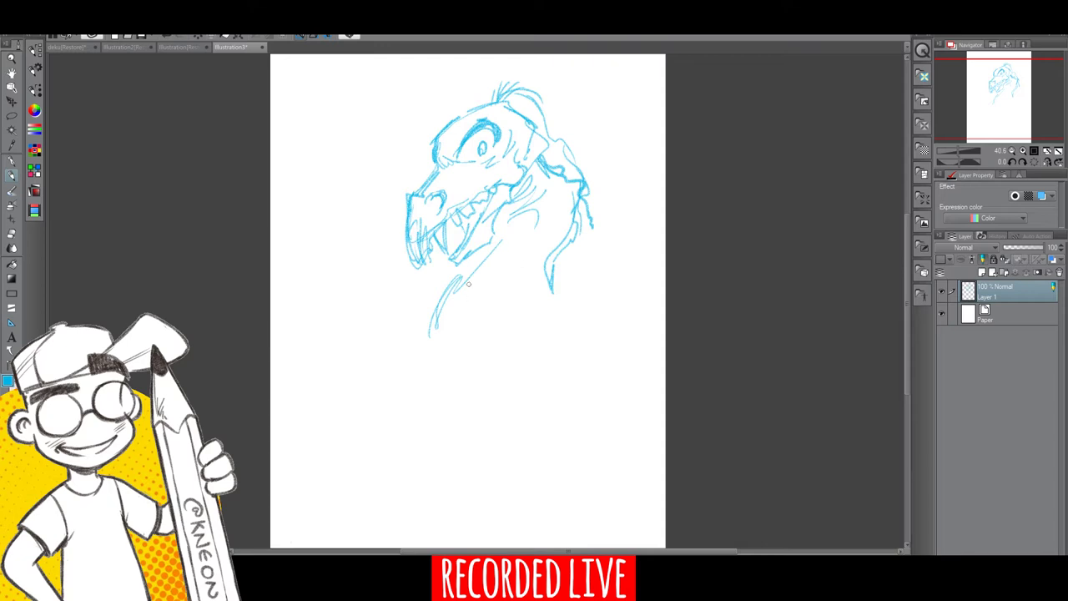
# Step: Sketch the torso below the neck with a collar line, a pointed lower edge and the far side of the chest
pyautogui.moveTo(468, 285)
pyautogui.mouseDown()
pyautogui.moveTo(480, 273)
pyautogui.moveTo(454, 327)
pyautogui.moveTo(442, 407)
pyautogui.moveTo(478, 451)
pyautogui.moveTo(505, 282)
pyautogui.moveTo(553, 285)
pyautogui.moveTo(562, 271)
pyautogui.mouseUp()
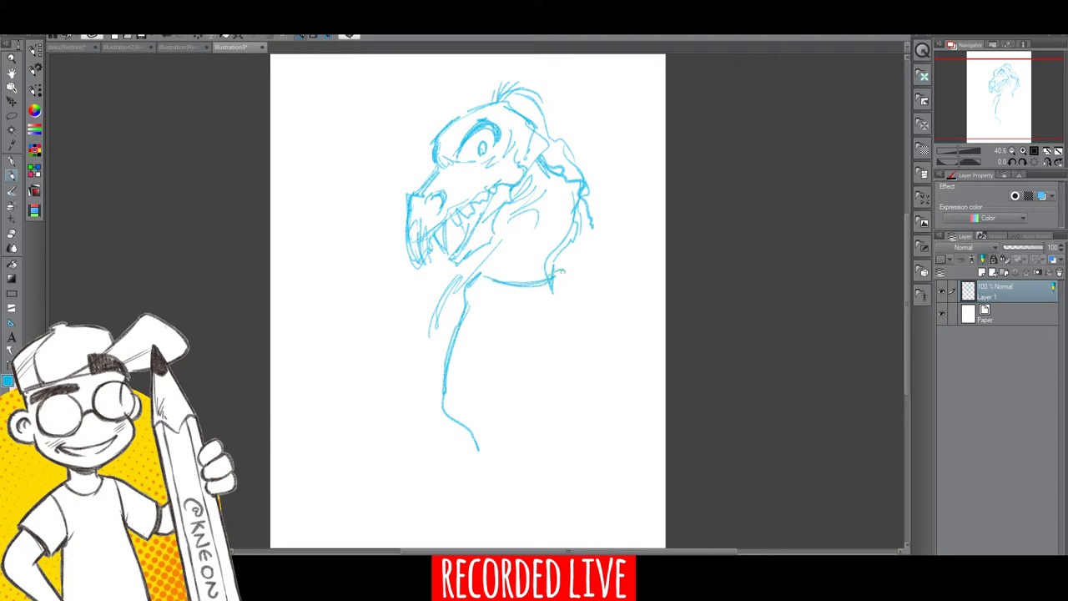
pyautogui.moveTo(470, 429)
pyautogui.mouseDown()
pyautogui.moveTo(546, 415)
pyautogui.moveTo(560, 310)
pyautogui.mouseUp()
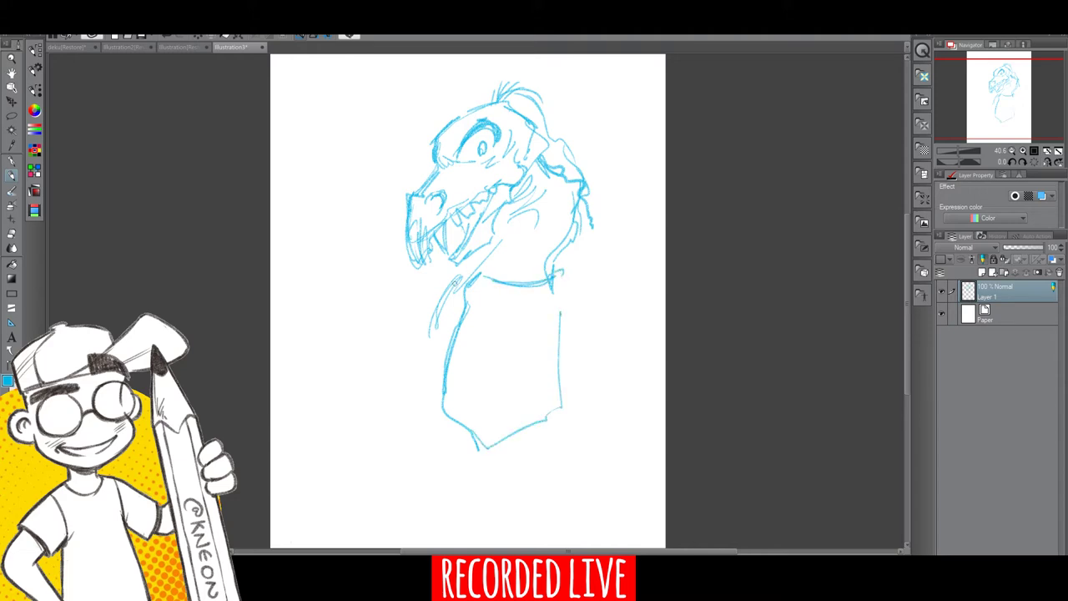
pyautogui.moveTo(456, 281)
pyautogui.mouseDown()
pyautogui.moveTo(475, 269)
pyautogui.moveTo(422, 307)
pyautogui.moveTo(413, 363)
pyautogui.mouseUp()
pyautogui.moveTo(424, 294)
pyautogui.mouseDown()
pyautogui.moveTo(399, 395)
pyautogui.moveTo(422, 439)
pyautogui.moveTo(441, 421)
pyautogui.moveTo(422, 446)
pyautogui.mouseUp()
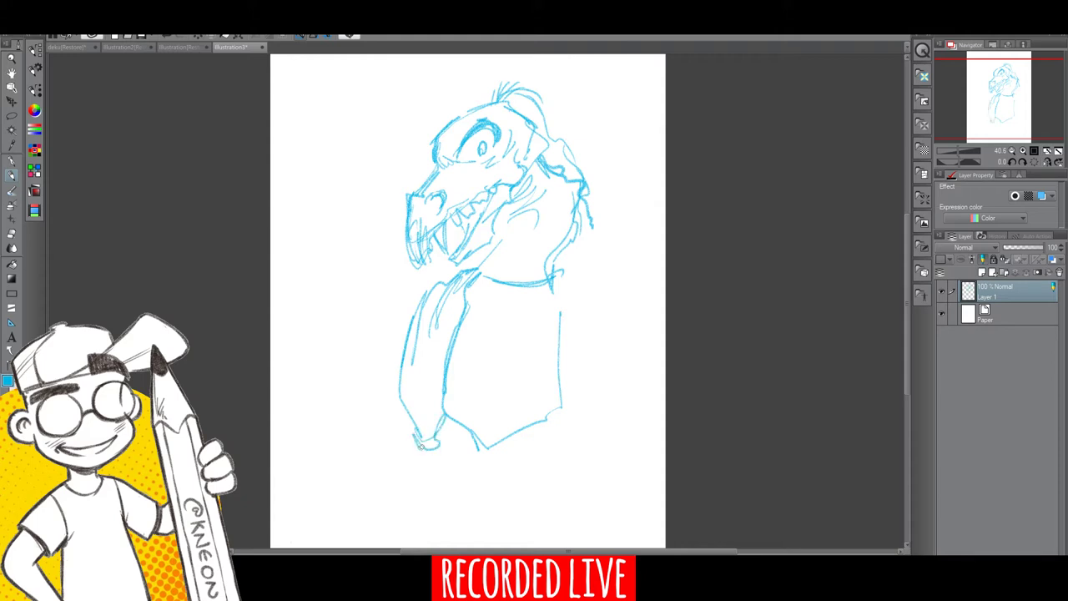
# Step: Erase the far chest contour, the near side edge of the torso and the collar line
pyautogui.press('e')
pyautogui.moveTo(454, 292)
pyautogui.mouseDown()
pyautogui.moveTo(436, 327)
pyautogui.moveTo(443, 294)
pyautogui.moveTo(399, 394)
pyautogui.moveTo(412, 424)
pyautogui.mouseUp()
pyautogui.moveTo(426, 308); pyautogui.dragTo(429, 335)
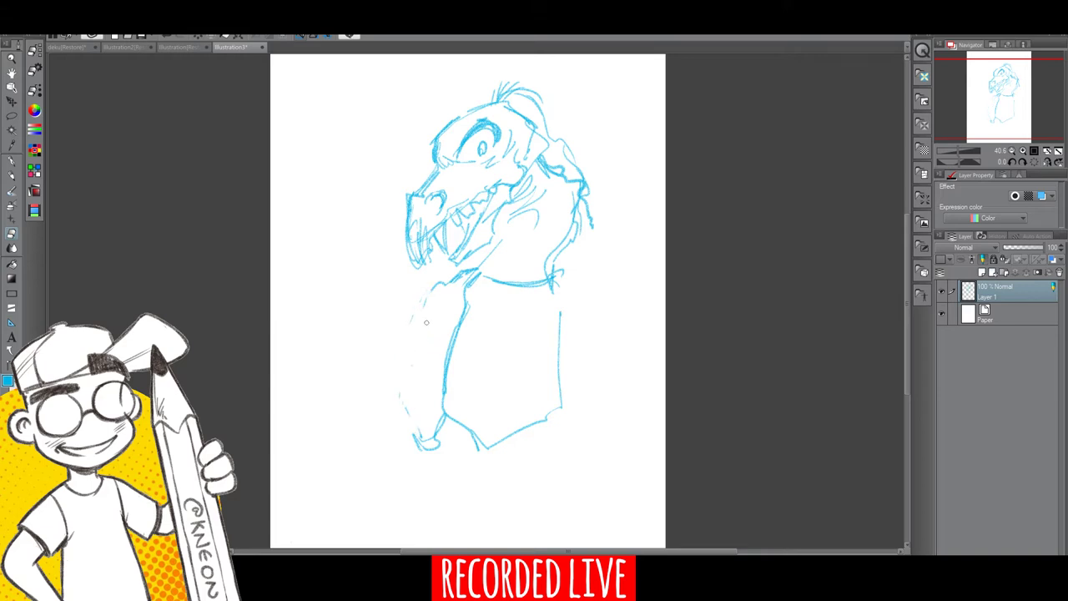
pyautogui.moveTo(560, 312); pyautogui.dragTo(559, 377)
pyautogui.moveTo(556, 282)
pyautogui.mouseDown()
pyautogui.moveTo(506, 283)
pyautogui.moveTo(523, 283)
pyautogui.mouseUp()
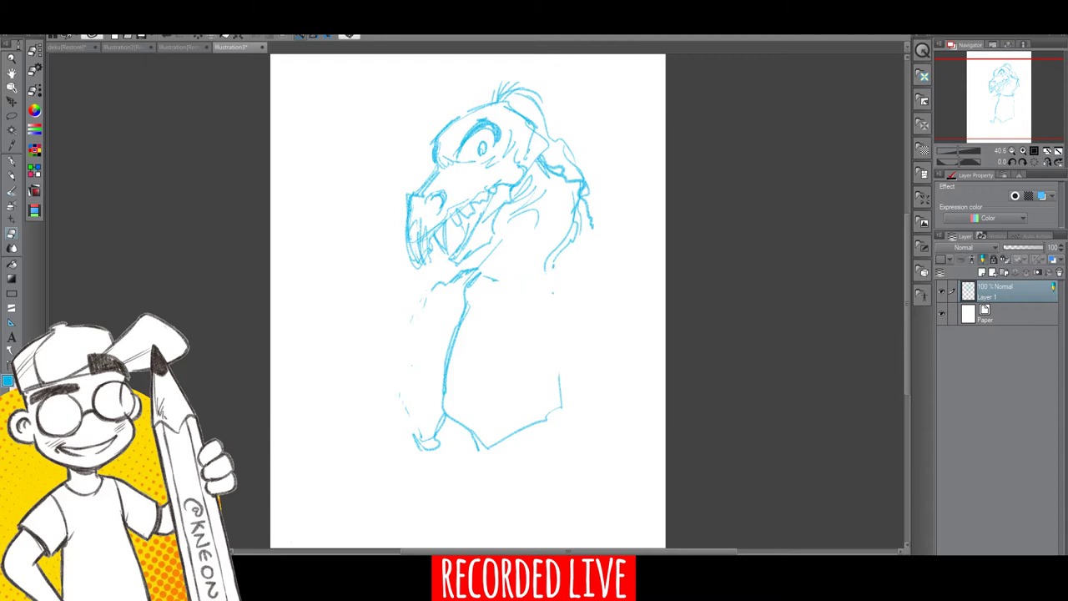
pyautogui.moveTo(562, 394); pyautogui.dragTo(559, 379)
# Step: Sketch the collarbones across the top of the chest and double the torso lines into a sternum and lowest rib
pyautogui.click(13, 176)
pyautogui.moveTo(484, 288)
pyautogui.mouseDown()
pyautogui.moveTo(457, 404)
pyautogui.moveTo(483, 426)
pyautogui.moveTo(562, 400)
pyautogui.moveTo(536, 278)
pyautogui.moveTo(562, 268)
pyautogui.mouseUp()
pyautogui.moveTo(524, 294); pyautogui.dragTo(581, 269)
pyautogui.moveTo(465, 282)
pyautogui.mouseDown()
pyautogui.moveTo(431, 293)
pyautogui.moveTo(441, 274)
pyautogui.mouseUp()
pyautogui.moveTo(444, 282)
pyautogui.mouseDown()
pyautogui.moveTo(460, 268)
pyautogui.moveTo(476, 276)
pyautogui.mouseUp()
pyautogui.moveTo(427, 288); pyautogui.dragTo(441, 274)
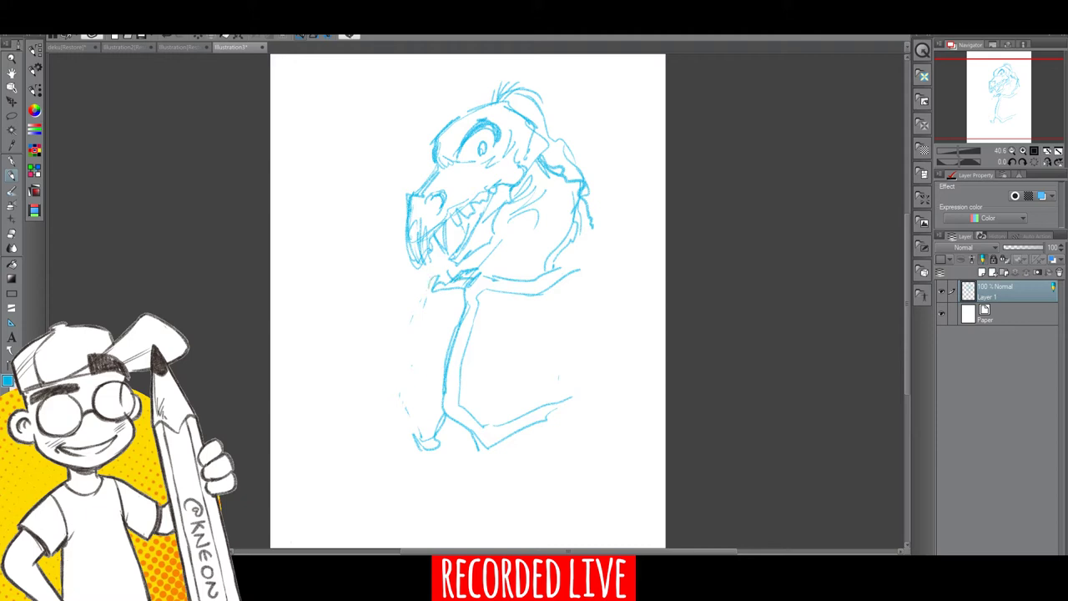
# Step: Draw the sternum's far edge and the upper rounded ribs on the far side of the chest
pyautogui.moveTo(428, 314)
pyautogui.mouseDown()
pyautogui.moveTo(452, 315)
pyautogui.moveTo(423, 330)
pyautogui.mouseUp()
pyautogui.moveTo(459, 286); pyautogui.dragTo(420, 429)
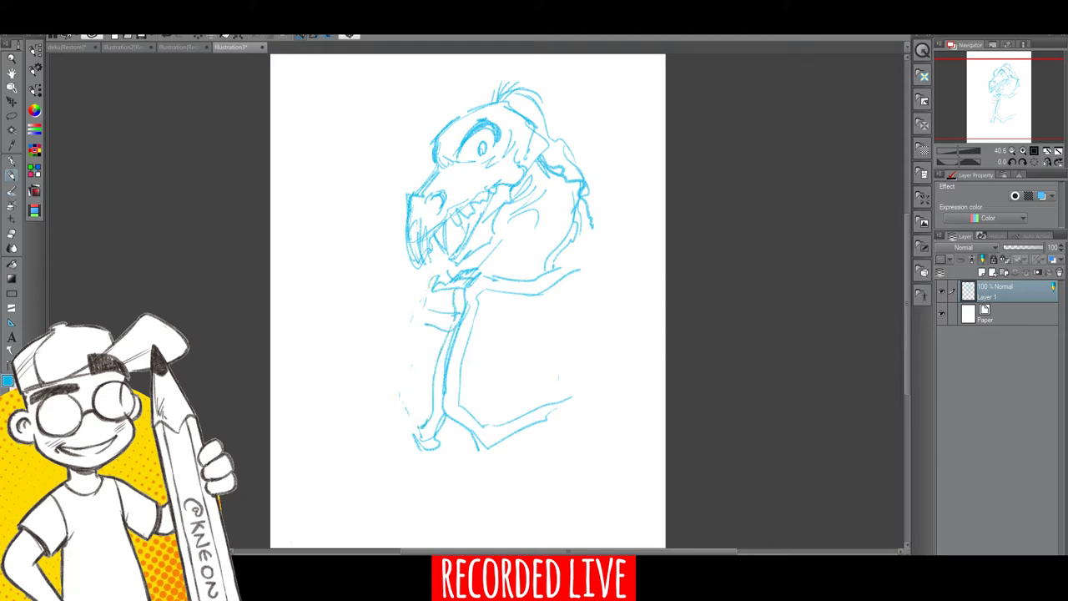
pyautogui.moveTo(447, 337)
pyautogui.mouseDown()
pyautogui.moveTo(412, 344)
pyautogui.moveTo(409, 369)
pyautogui.mouseUp()
pyautogui.moveTo(415, 338); pyautogui.dragTo(404, 364)
pyautogui.moveTo(421, 309); pyautogui.dragTo(409, 329)
# Step: Sketch the stacked curved ribs on the near side of the chest, from the collarbone down to the lowest rib
pyautogui.moveTo(474, 310); pyautogui.dragTo(533, 307)
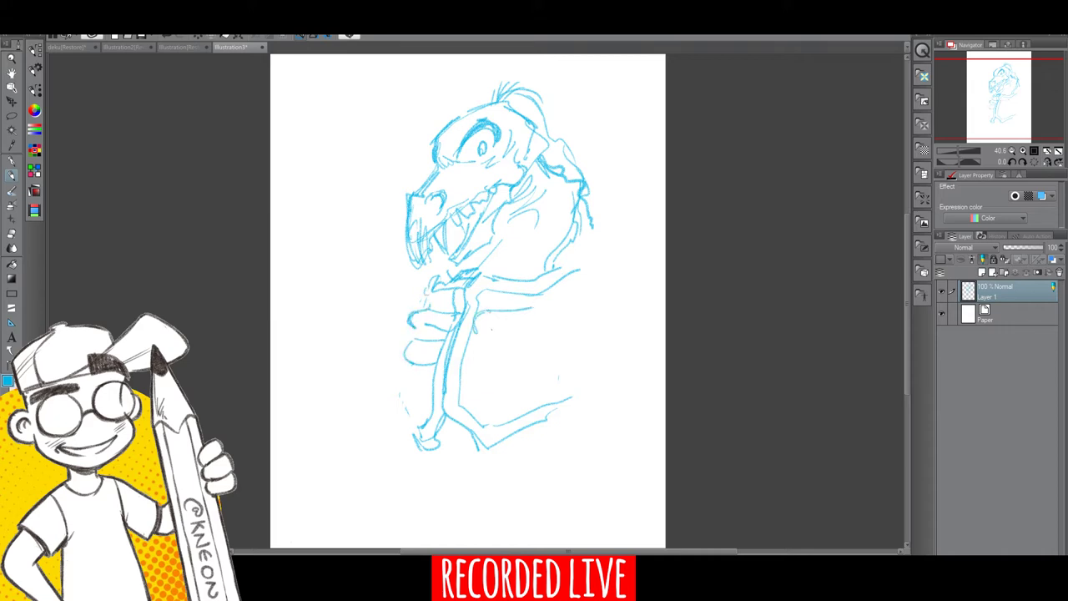
pyautogui.moveTo(477, 335)
pyautogui.mouseDown()
pyautogui.moveTo(549, 329)
pyautogui.moveTo(575, 292)
pyautogui.moveTo(554, 328)
pyautogui.mouseUp()
pyautogui.moveTo(466, 365)
pyautogui.mouseDown()
pyautogui.moveTo(469, 346)
pyautogui.moveTo(518, 344)
pyautogui.moveTo(537, 362)
pyautogui.moveTo(572, 324)
pyautogui.moveTo(574, 335)
pyautogui.moveTo(538, 365)
pyautogui.mouseUp()
pyautogui.moveTo(468, 388)
pyautogui.mouseDown()
pyautogui.moveTo(466, 407)
pyautogui.moveTo(514, 382)
pyautogui.mouseUp()
pyautogui.moveTo(464, 405); pyautogui.dragTo(533, 397)
pyautogui.moveTo(504, 382)
pyautogui.mouseDown()
pyautogui.moveTo(570, 359)
pyautogui.moveTo(530, 402)
pyautogui.moveTo(541, 397)
pyautogui.mouseUp()
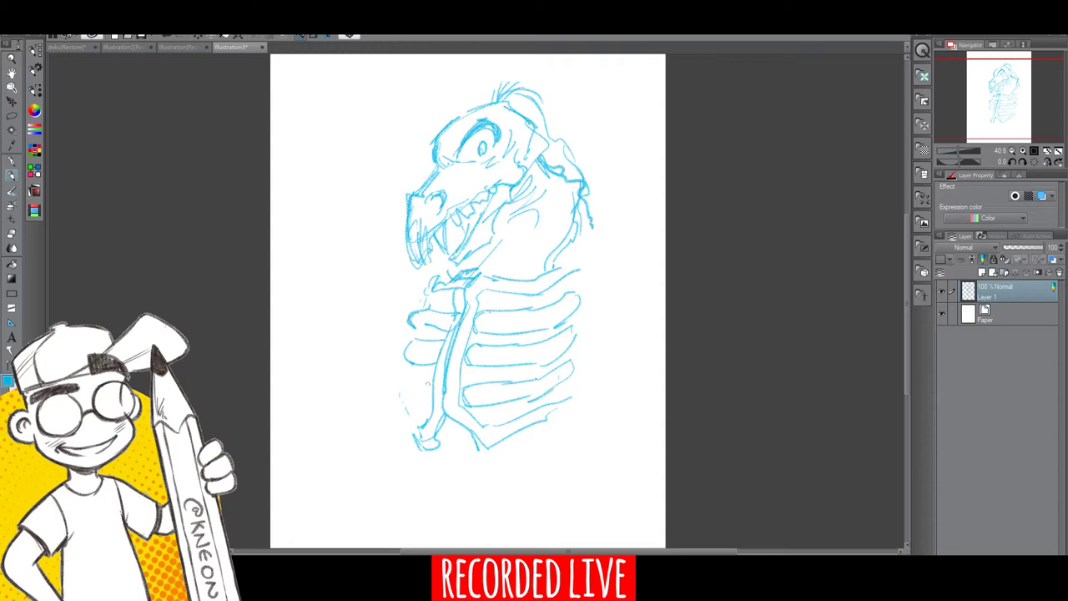
# Step: Redraw the lower far-side ribs after undoing one stroke, and close the end of the lowest near-side rib
pyautogui.moveTo(435, 384); pyautogui.dragTo(427, 403)
pyautogui.moveTo(430, 381)
pyautogui.mouseDown()
pyautogui.moveTo(406, 382)
pyautogui.moveTo(434, 411)
pyautogui.moveTo(435, 384)
pyautogui.moveTo(406, 407)
pyautogui.mouseUp()
pyautogui.click(165, 36)
pyautogui.moveTo(414, 405); pyautogui.dragTo(428, 407)
pyautogui.moveTo(410, 388); pyautogui.dragTo(402, 401)
pyautogui.moveTo(411, 359); pyautogui.dragTo(435, 369)
pyautogui.moveTo(414, 327)
pyautogui.mouseDown()
pyautogui.moveTo(427, 331)
pyautogui.moveTo(407, 352)
pyautogui.moveTo(446, 344)
pyautogui.moveTo(407, 369)
pyautogui.mouseUp()
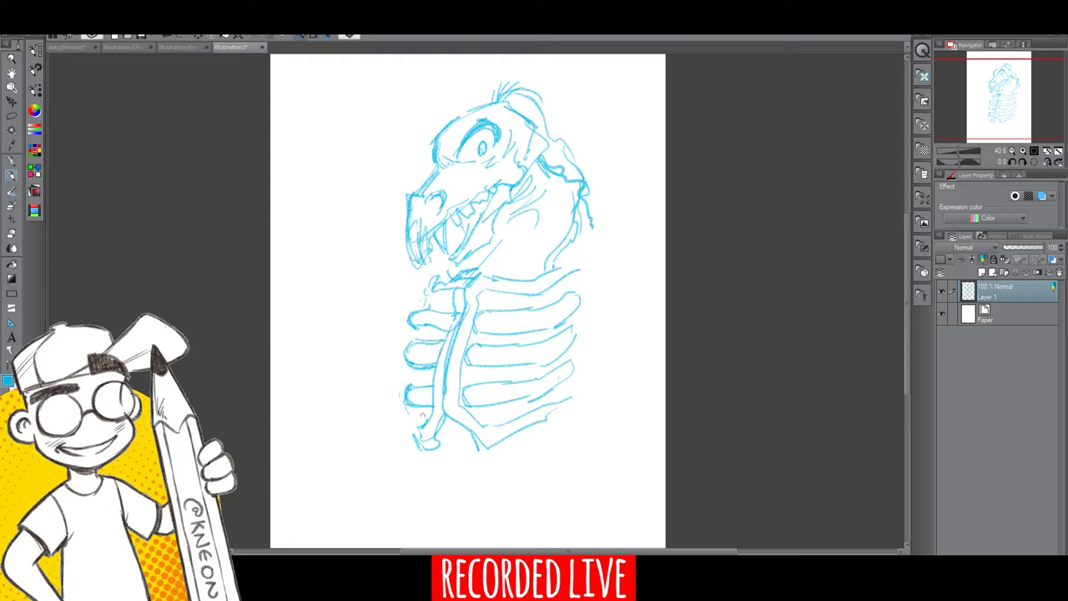
pyautogui.moveTo(416, 425)
pyautogui.mouseDown()
pyautogui.moveTo(409, 410)
pyautogui.moveTo(420, 442)
pyautogui.mouseUp()
pyautogui.moveTo(545, 419); pyautogui.dragTo(575, 403)
pyautogui.moveTo(496, 224)
pyautogui.mouseDown()
pyautogui.moveTo(491, 244)
pyautogui.moveTo(462, 262)
pyautogui.mouseUp()
# Step: Erase the overlapping strokes along the sternum and redraw its top, its edges and the rib joints
pyautogui.click(12, 233)
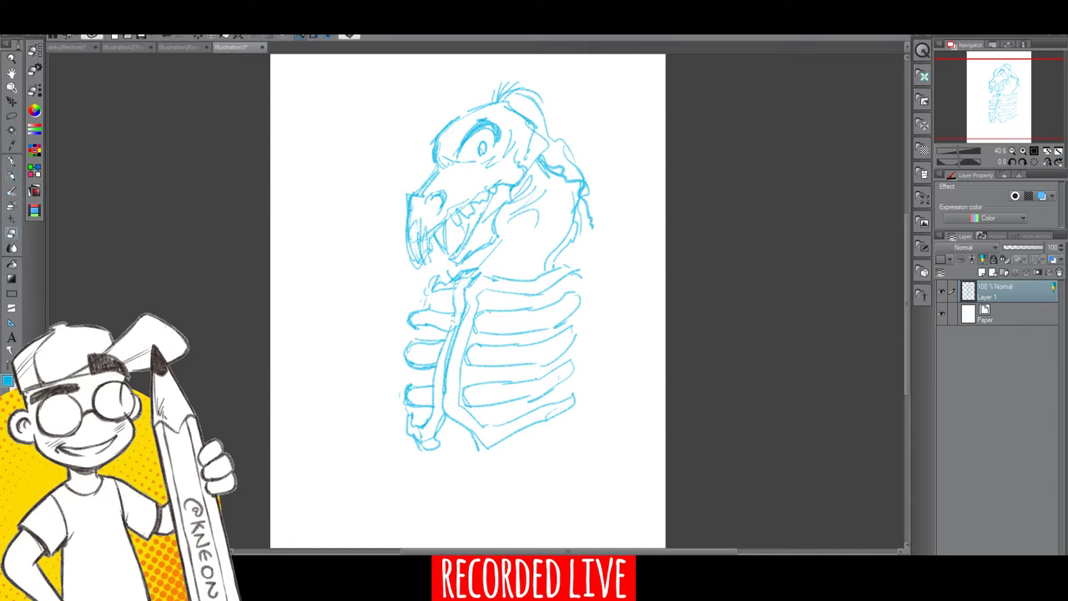
pyautogui.moveTo(453, 312)
pyautogui.mouseDown()
pyautogui.moveTo(449, 363)
pyautogui.moveTo(447, 349)
pyautogui.mouseUp()
pyautogui.press('p')
pyautogui.moveTo(458, 279)
pyautogui.mouseDown()
pyautogui.moveTo(450, 320)
pyautogui.moveTo(472, 274)
pyautogui.moveTo(493, 268)
pyautogui.mouseUp()
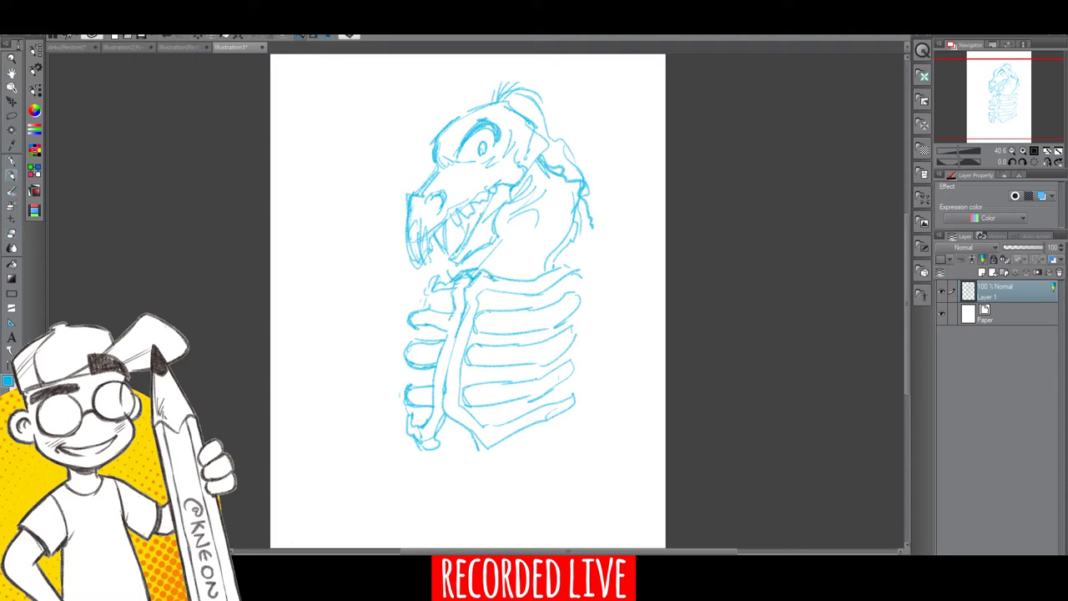
pyautogui.moveTo(470, 304); pyautogui.dragTo(447, 417)
pyautogui.moveTo(462, 399)
pyautogui.mouseDown()
pyautogui.moveTo(470, 408)
pyautogui.moveTo(458, 406)
pyautogui.mouseUp()
pyautogui.moveTo(458, 389)
pyautogui.mouseDown()
pyautogui.moveTo(477, 386)
pyautogui.moveTo(472, 363)
pyautogui.mouseUp()
pyautogui.moveTo(473, 313)
pyautogui.mouseDown()
pyautogui.moveTo(487, 310)
pyautogui.moveTo(482, 335)
pyautogui.moveTo(541, 343)
pyautogui.moveTo(564, 325)
pyautogui.mouseUp()
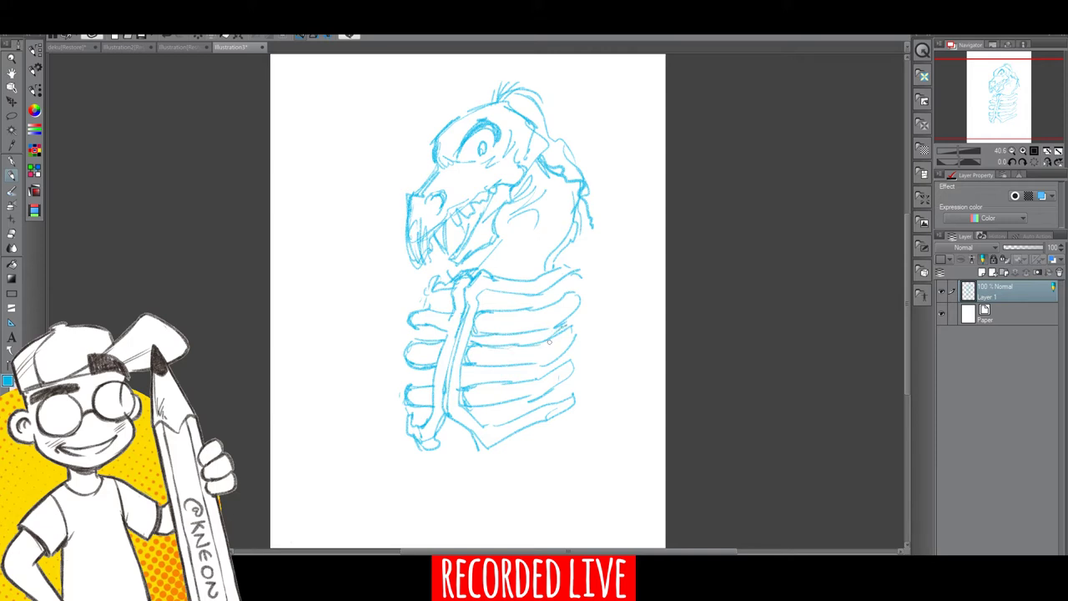
# Step: Sketch a round shoulder behind the neck and a raised hand with curved claws in front of the chest
pyautogui.moveTo(579, 240)
pyautogui.mouseDown()
pyautogui.moveTo(615, 200)
pyautogui.moveTo(644, 219)
pyautogui.moveTo(584, 279)
pyautogui.moveTo(592, 284)
pyautogui.mouseUp()
pyautogui.moveTo(644, 221); pyautogui.dragTo(645, 283)
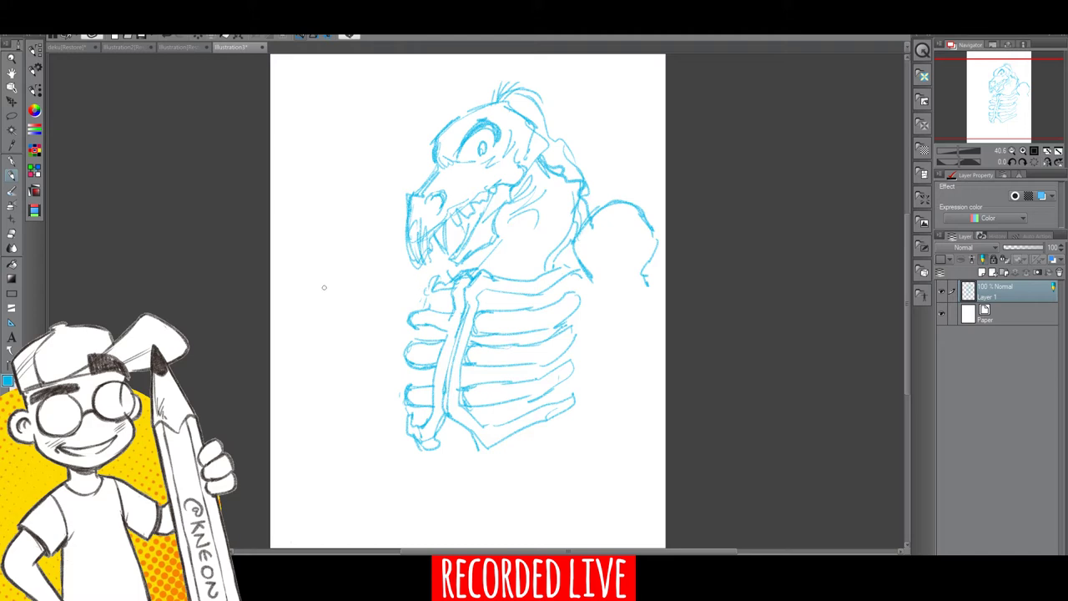
pyautogui.moveTo(332, 260)
pyautogui.mouseDown()
pyautogui.moveTo(309, 285)
pyautogui.moveTo(335, 339)
pyautogui.moveTo(359, 280)
pyautogui.moveTo(334, 259)
pyautogui.moveTo(357, 286)
pyautogui.mouseUp()
pyautogui.moveTo(317, 336); pyautogui.dragTo(357, 355)
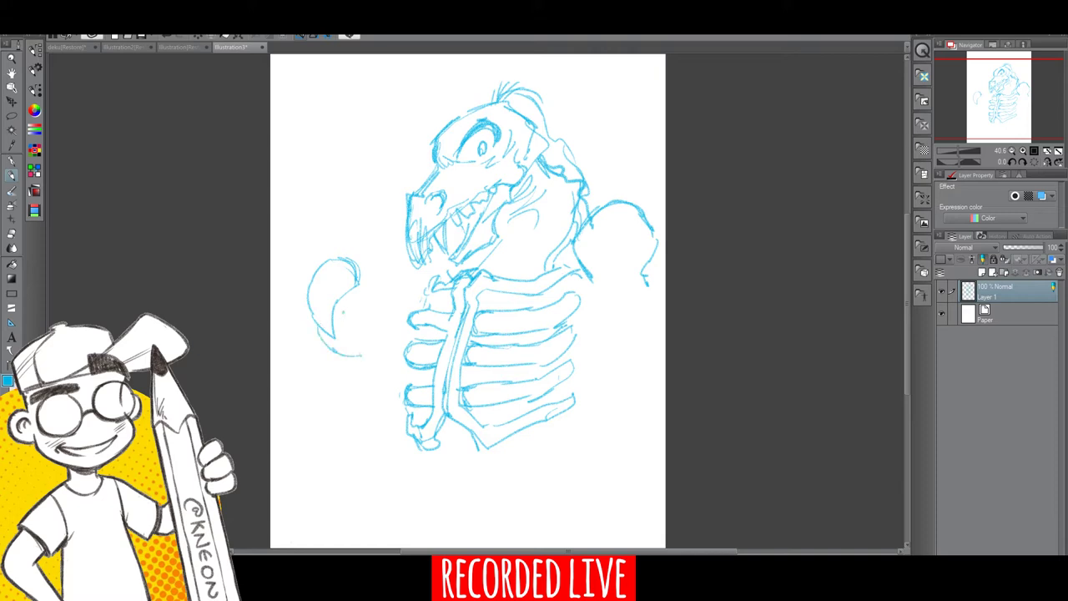
pyautogui.moveTo(342, 313)
pyautogui.mouseDown()
pyautogui.moveTo(365, 354)
pyautogui.moveTo(335, 306)
pyautogui.moveTo(364, 294)
pyautogui.mouseUp()
pyautogui.moveTo(330, 259)
pyautogui.mouseDown()
pyautogui.moveTo(338, 243)
pyautogui.moveTo(372, 242)
pyautogui.mouseUp()
pyautogui.moveTo(369, 294); pyautogui.dragTo(382, 289)
pyautogui.moveTo(368, 244); pyautogui.dragTo(390, 254)
pyautogui.moveTo(342, 322); pyautogui.dragTo(380, 305)
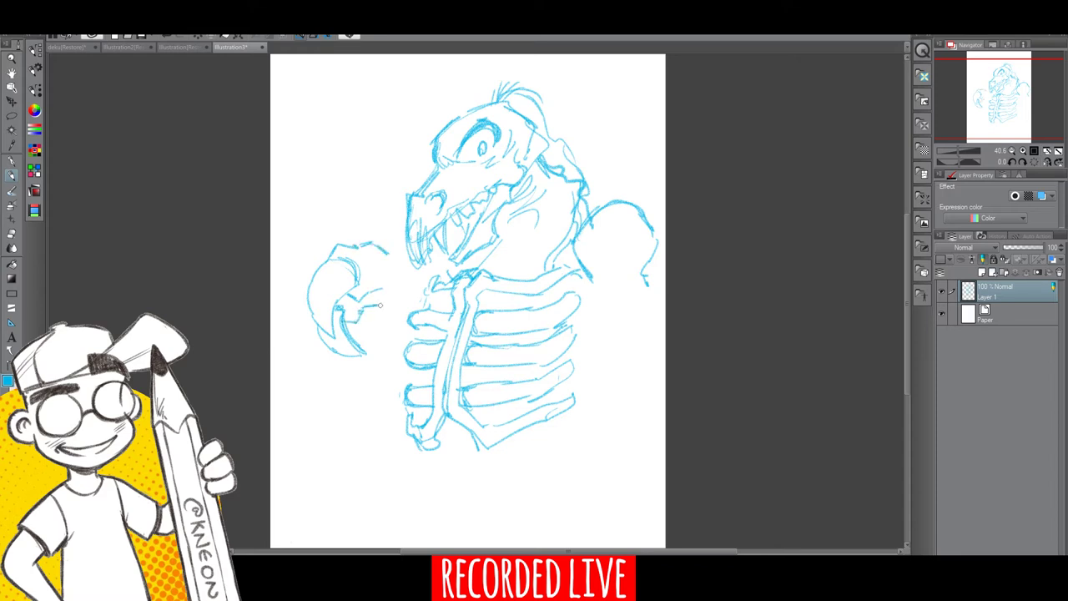
pyautogui.moveTo(317, 327)
pyautogui.mouseDown()
pyautogui.moveTo(311, 355)
pyautogui.moveTo(332, 369)
pyautogui.mouseUp()
# Step: Lasso the clawed hand, shorten it slightly, tilt it clockwise and move it upward, and clear the selection
pyautogui.press('m')
pyautogui.moveTo(380, 234)
pyautogui.mouseDown()
pyautogui.moveTo(330, 238)
pyautogui.moveTo(294, 371)
pyautogui.moveTo(403, 263)
pyautogui.moveTo(373, 230)
pyautogui.mouseUp()
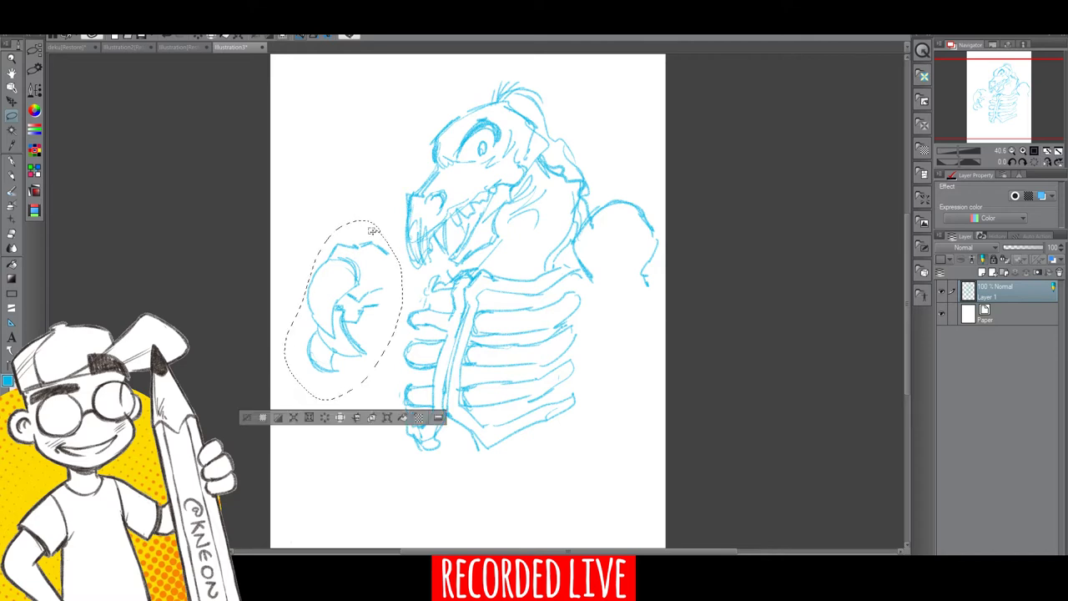
pyautogui.click(387, 417)
pyautogui.moveTo(343, 401); pyautogui.dragTo(344, 381)
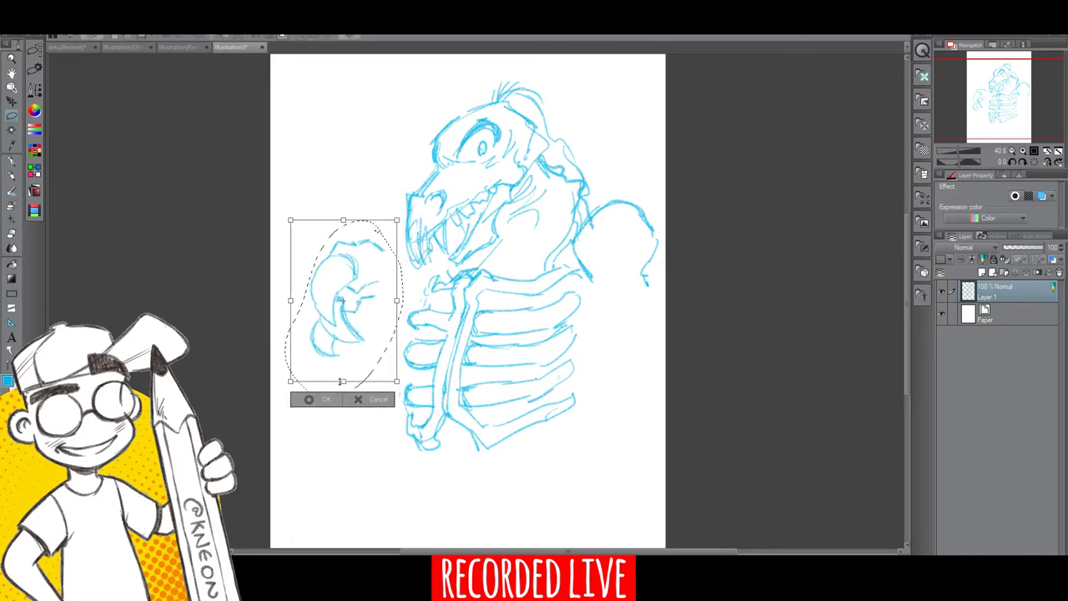
pyautogui.moveTo(369, 279)
pyautogui.mouseDown()
pyautogui.moveTo(356, 257)
pyautogui.moveTo(400, 255)
pyautogui.moveTo(401, 265)
pyautogui.mouseUp()
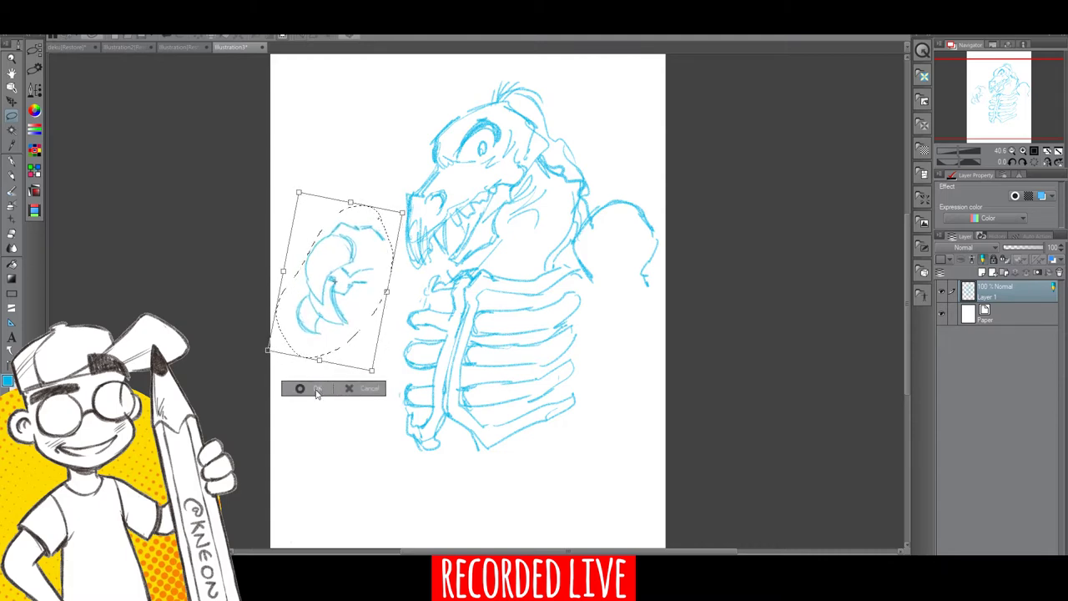
pyautogui.click(317, 390)
pyautogui.click(242, 378)
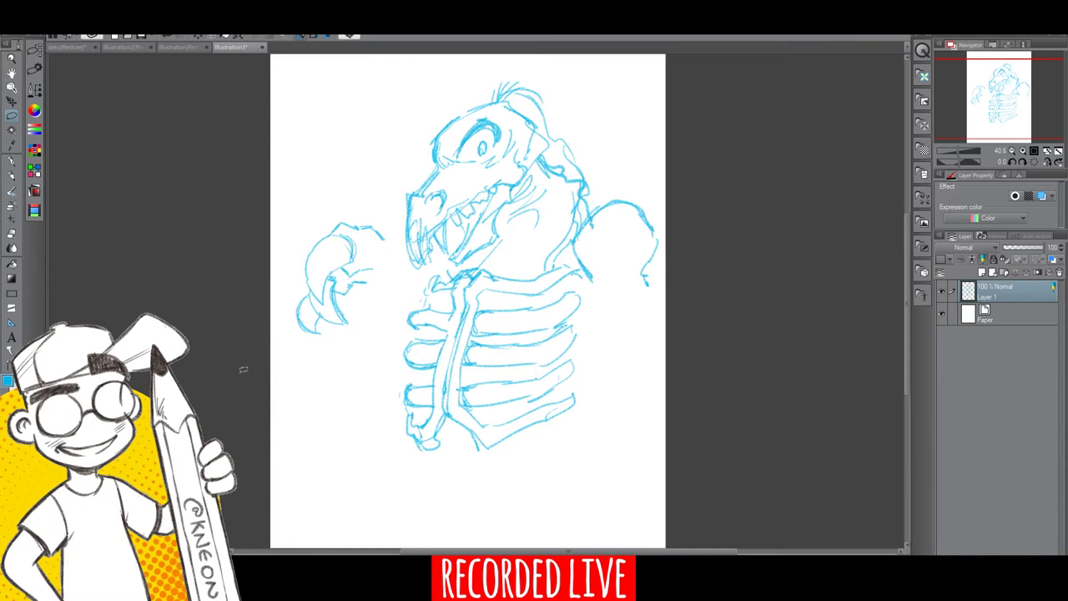
# Step: Sketch a rounded thumb and palm creases on the raised hand and extend the back of the hand toward the snout
pyautogui.click(12, 177)
pyautogui.moveTo(377, 308)
pyautogui.mouseDown()
pyautogui.moveTo(367, 348)
pyautogui.moveTo(382, 306)
pyautogui.moveTo(362, 309)
pyautogui.moveTo(388, 319)
pyautogui.moveTo(395, 345)
pyautogui.mouseUp()
pyautogui.moveTo(357, 292)
pyautogui.mouseDown()
pyautogui.moveTo(372, 280)
pyautogui.moveTo(342, 302)
pyautogui.moveTo(380, 278)
pyautogui.moveTo(384, 299)
pyautogui.moveTo(384, 268)
pyautogui.moveTo(391, 294)
pyautogui.mouseUp()
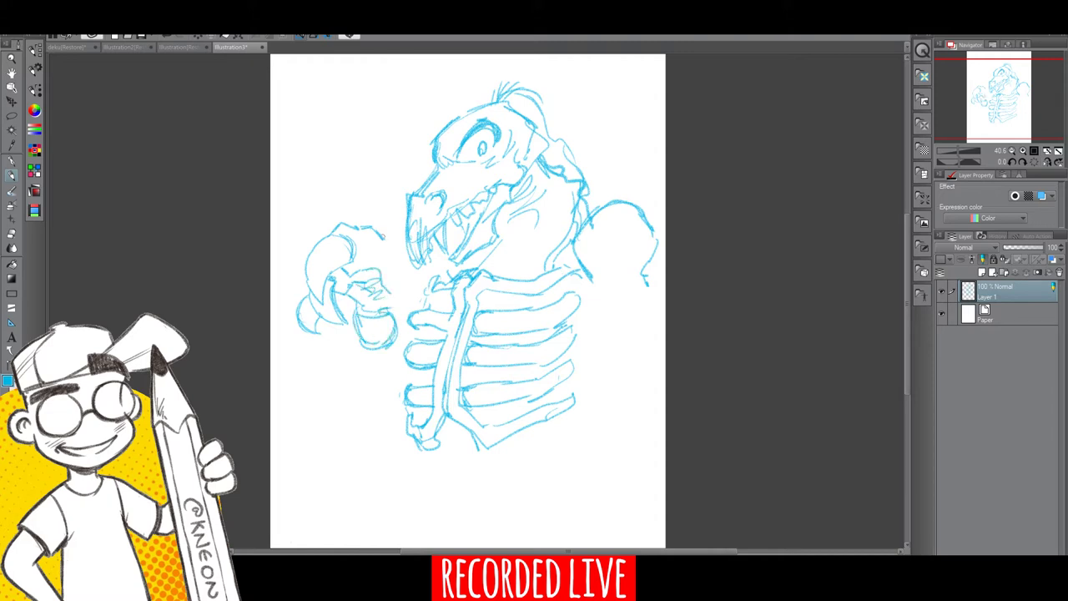
pyautogui.moveTo(382, 235); pyautogui.dragTo(405, 252)
# Step: Lasso the raised hand, scale it down slightly, move it away from the snout, apply the transform and clear the selection
pyautogui.click(12, 116)
pyautogui.moveTo(405, 267)
pyautogui.mouseDown()
pyautogui.moveTo(331, 223)
pyautogui.moveTo(293, 294)
pyautogui.moveTo(371, 359)
pyautogui.moveTo(408, 336)
pyautogui.moveTo(406, 271)
pyautogui.mouseUp()
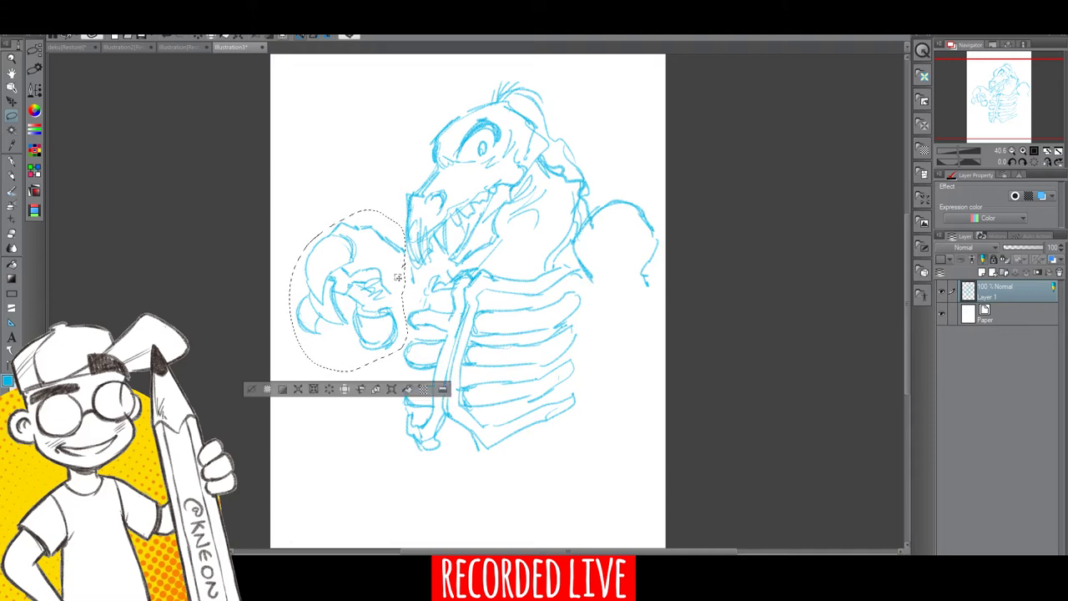
pyautogui.click(393, 392)
pyautogui.moveTo(409, 372); pyautogui.dragTo(402, 344)
pyautogui.moveTo(388, 275); pyautogui.dragTo(365, 312)
pyautogui.click(8, 63)
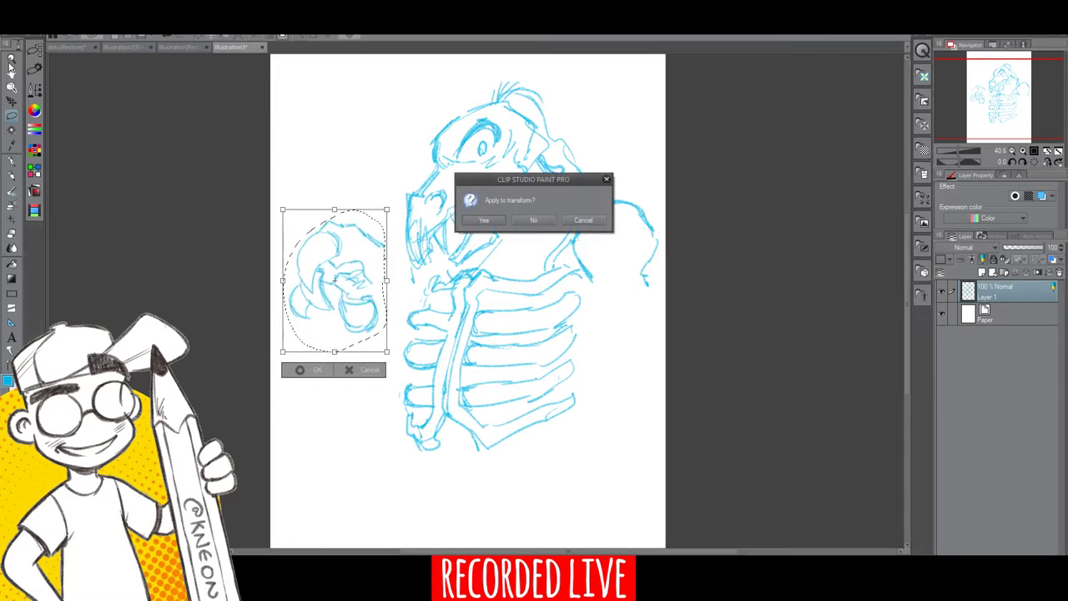
pyautogui.click(486, 220)
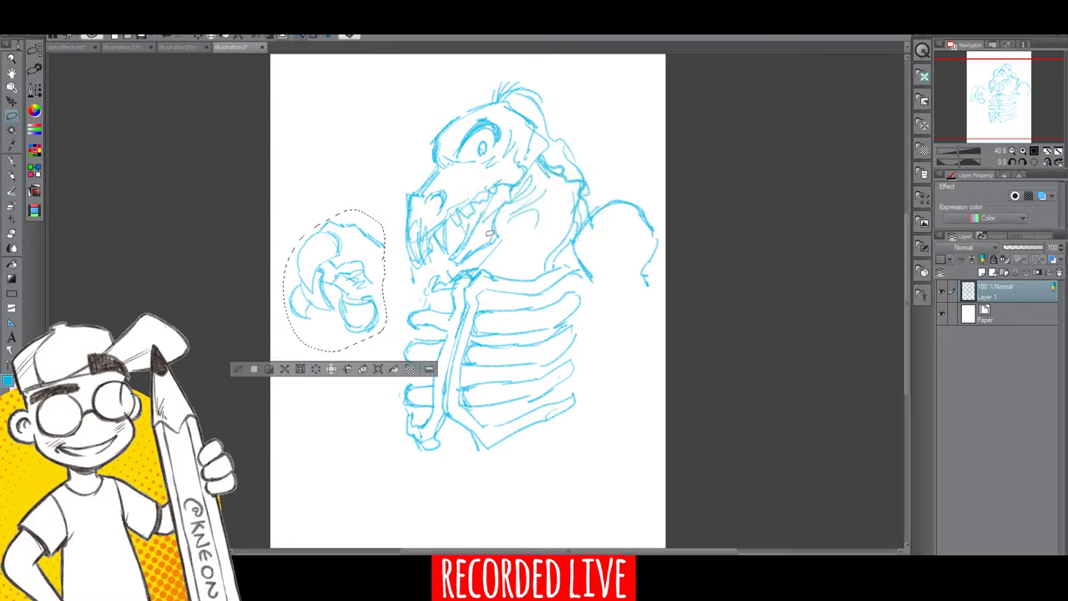
pyautogui.click(12, 177)
pyautogui.click(240, 368)
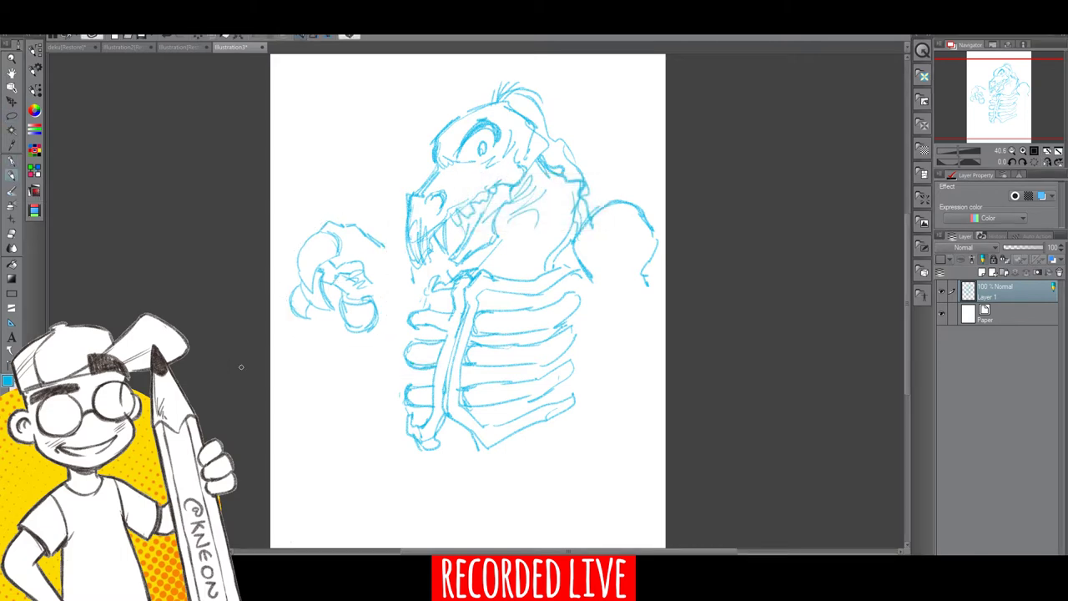
# Step: Extend the raised hand's contour toward the chest and sketch the torso's side outlines along both sides of the ribcage
pyautogui.moveTo(382, 248); pyautogui.dragTo(400, 288)
pyautogui.moveTo(315, 241)
pyautogui.mouseDown()
pyautogui.moveTo(300, 258)
pyautogui.moveTo(327, 288)
pyautogui.mouseUp()
pyautogui.moveTo(399, 288)
pyautogui.mouseDown()
pyautogui.moveTo(373, 339)
pyautogui.moveTo(411, 426)
pyautogui.mouseUp()
pyautogui.moveTo(402, 310)
pyautogui.mouseDown()
pyautogui.moveTo(400, 389)
pyautogui.moveTo(435, 275)
pyautogui.mouseUp()
pyautogui.moveTo(596, 311); pyautogui.dragTo(565, 396)
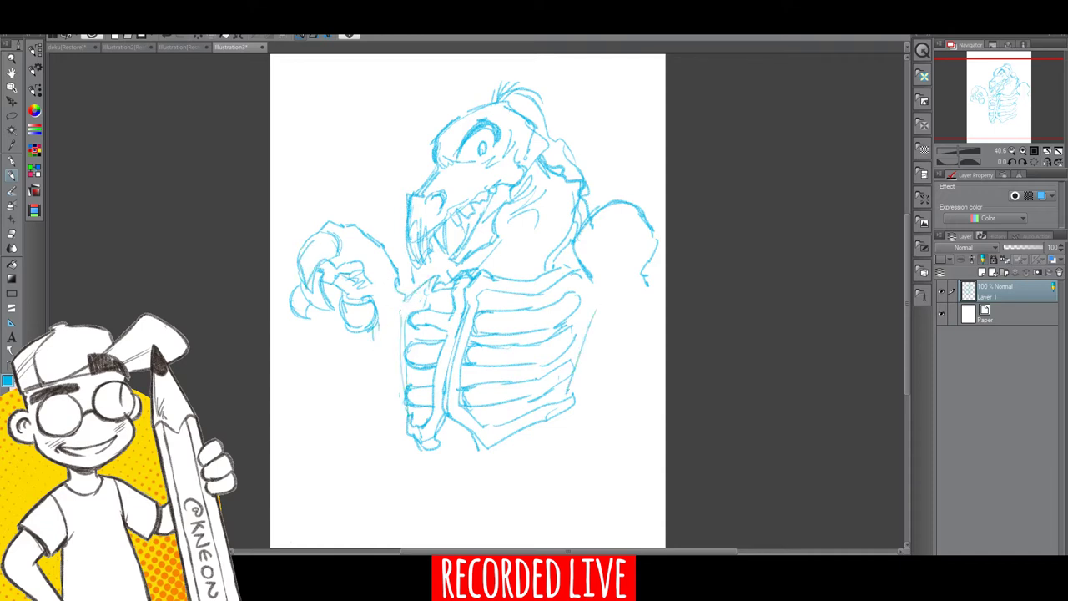
# Step: Sketch the exposed spine below the sternum and a tapering belly cavity with ragged edges beneath the ribcage
pyautogui.moveTo(450, 423)
pyautogui.mouseDown()
pyautogui.moveTo(457, 467)
pyautogui.moveTo(485, 457)
pyautogui.moveTo(494, 473)
pyautogui.mouseUp()
pyautogui.moveTo(497, 409)
pyautogui.mouseDown()
pyautogui.moveTo(494, 424)
pyautogui.moveTo(494, 412)
pyautogui.mouseUp()
pyautogui.moveTo(517, 405)
pyautogui.mouseDown()
pyautogui.moveTo(464, 486)
pyautogui.moveTo(510, 516)
pyautogui.mouseUp()
pyautogui.moveTo(489, 513)
pyautogui.mouseDown()
pyautogui.moveTo(538, 467)
pyautogui.moveTo(549, 429)
pyautogui.moveTo(509, 521)
pyautogui.moveTo(472, 514)
pyautogui.moveTo(467, 502)
pyautogui.moveTo(519, 496)
pyautogui.moveTo(551, 423)
pyautogui.mouseUp()
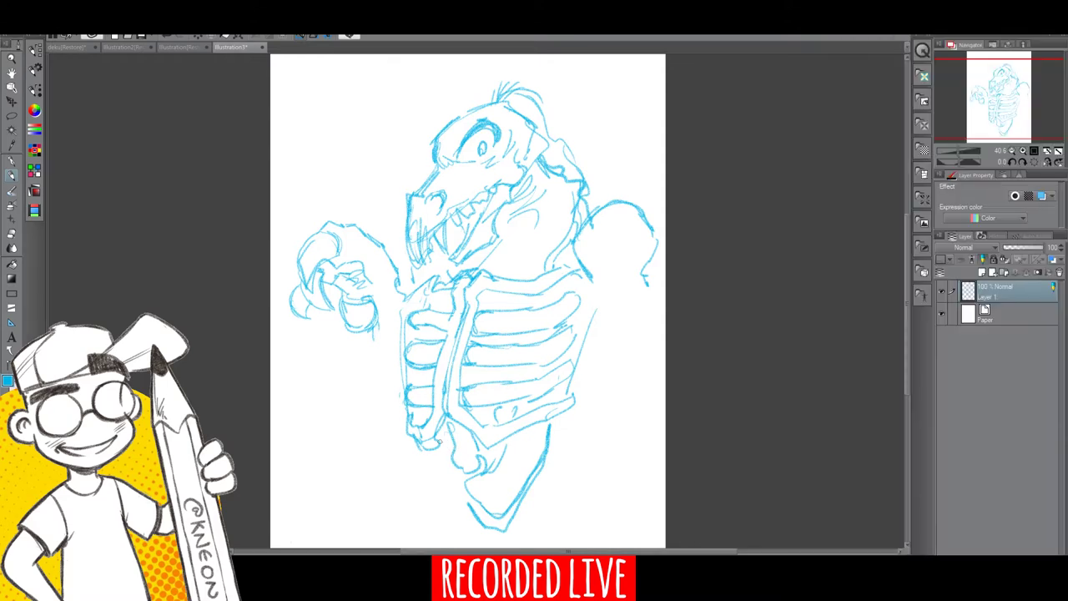
pyautogui.moveTo(437, 439)
pyautogui.mouseDown()
pyautogui.moveTo(456, 502)
pyautogui.moveTo(477, 523)
pyautogui.mouseUp()
pyautogui.moveTo(459, 505); pyautogui.dragTo(475, 524)
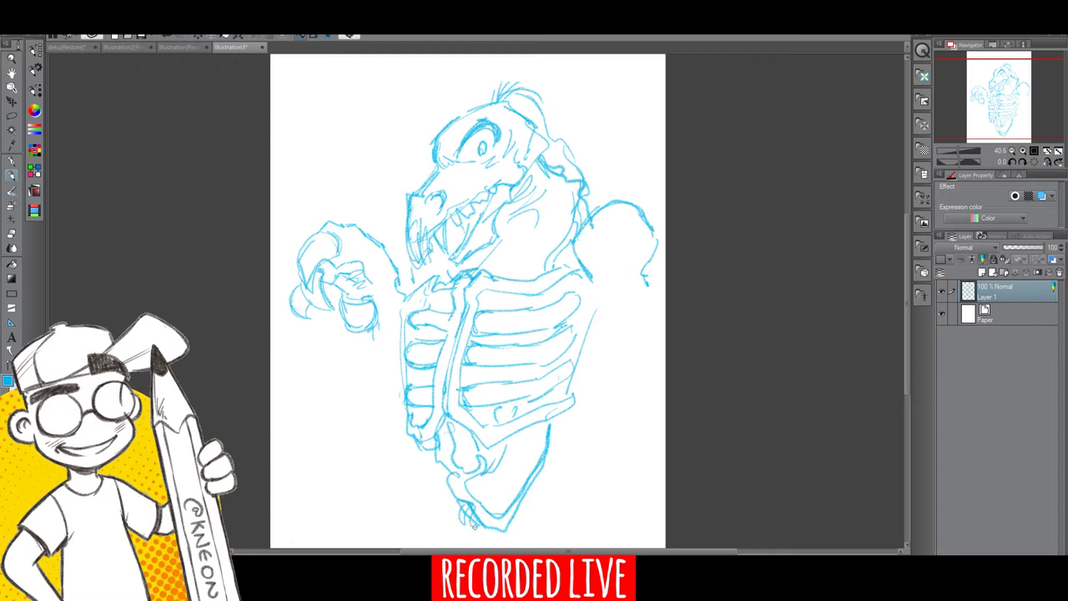
# Step: Erase the raised hand's thumb and redraw it curled under the palm, then rough in a broken bone above the near shoulder
pyautogui.press('e')
pyautogui.moveTo(339, 298)
pyautogui.mouseDown()
pyautogui.moveTo(352, 332)
pyautogui.moveTo(378, 307)
pyautogui.mouseUp()
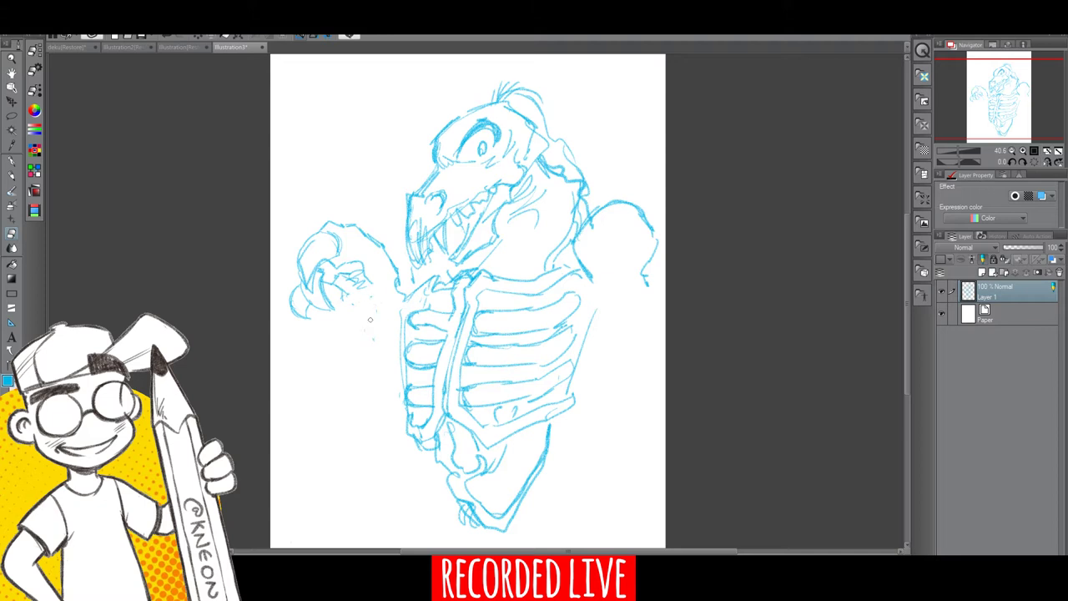
pyautogui.click(13, 177)
pyautogui.moveTo(376, 281); pyautogui.dragTo(343, 322)
pyautogui.moveTo(339, 323)
pyautogui.mouseDown()
pyautogui.moveTo(369, 327)
pyautogui.moveTo(365, 299)
pyautogui.moveTo(375, 293)
pyautogui.moveTo(380, 319)
pyautogui.moveTo(385, 279)
pyautogui.mouseUp()
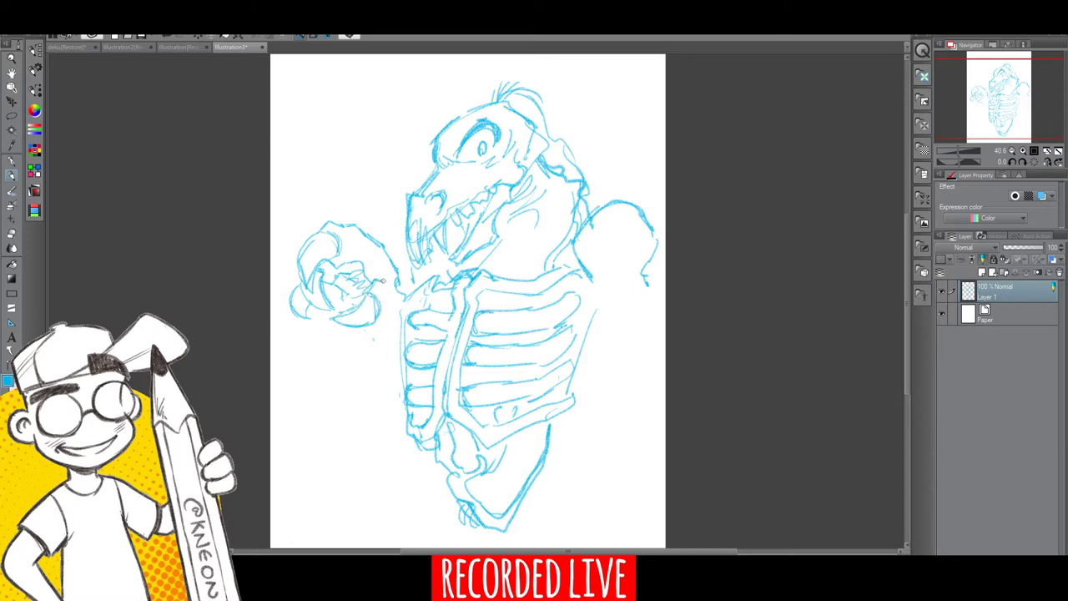
pyautogui.moveTo(377, 322)
pyautogui.mouseDown()
pyautogui.moveTo(399, 306)
pyautogui.moveTo(395, 285)
pyautogui.mouseUp()
pyautogui.moveTo(616, 210)
pyautogui.mouseDown()
pyautogui.moveTo(631, 179)
pyautogui.moveTo(615, 211)
pyautogui.moveTo(622, 227)
pyautogui.moveTo(639, 228)
pyautogui.moveTo(628, 225)
pyautogui.moveTo(624, 170)
pyautogui.moveTo(660, 166)
pyautogui.moveTo(656, 194)
pyautogui.mouseUp()
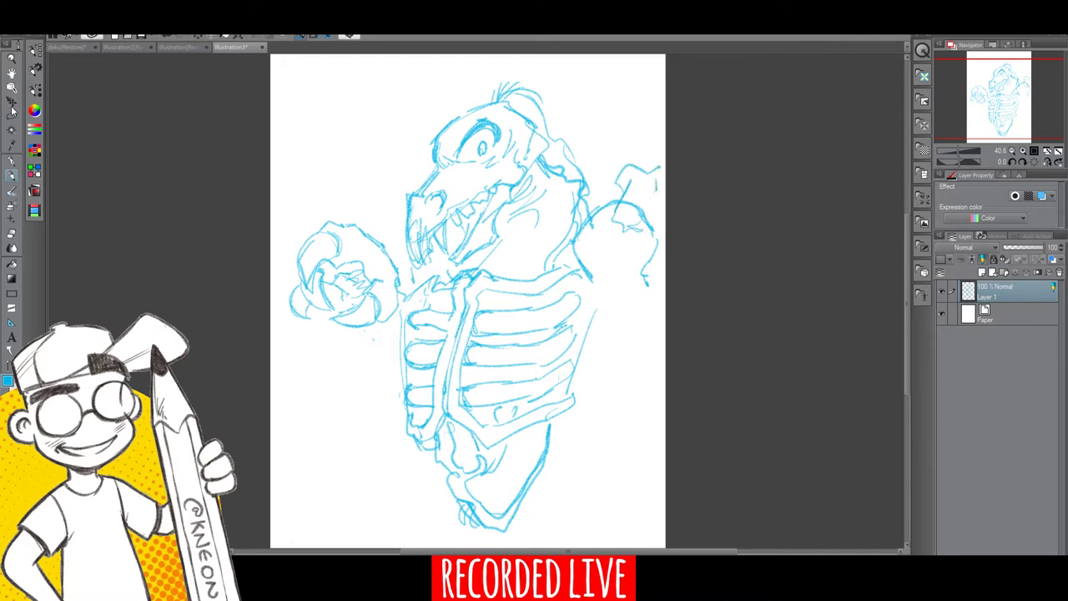
# Step: Lasso the whole creature, scale it down, reposition it within the page, apply the transform and clear the selection
pyautogui.press('m')
pyautogui.moveTo(556, 83)
pyautogui.mouseDown()
pyautogui.moveTo(275, 254)
pyautogui.moveTo(320, 413)
pyautogui.moveTo(388, 500)
pyautogui.moveTo(484, 540)
pyautogui.moveTo(634, 482)
pyautogui.moveTo(717, 285)
pyautogui.moveTo(672, 113)
pyautogui.moveTo(557, 83)
pyautogui.mouseUp()
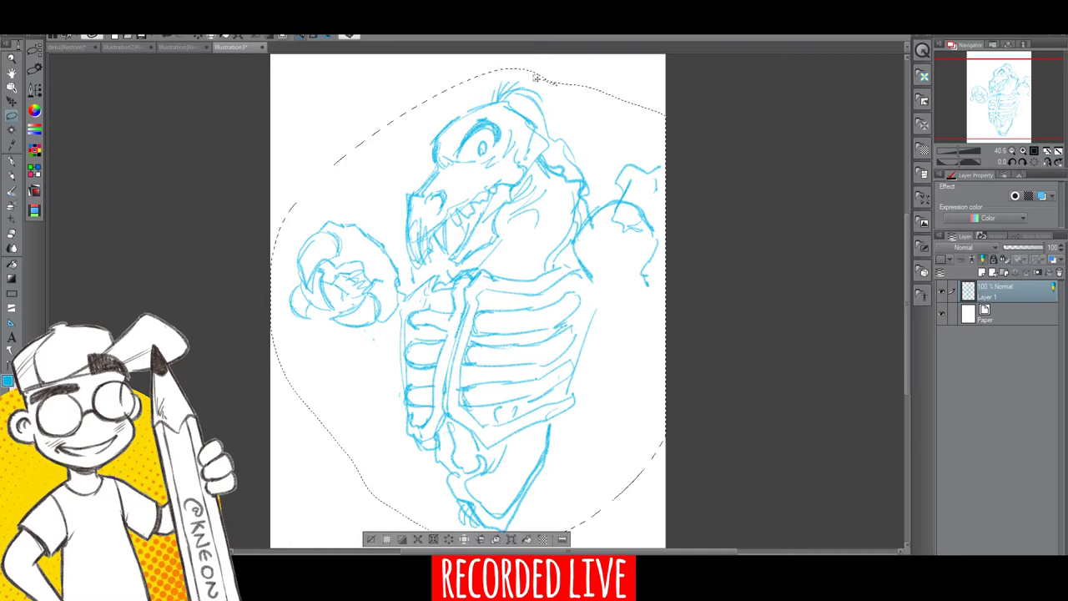
pyautogui.click(511, 540)
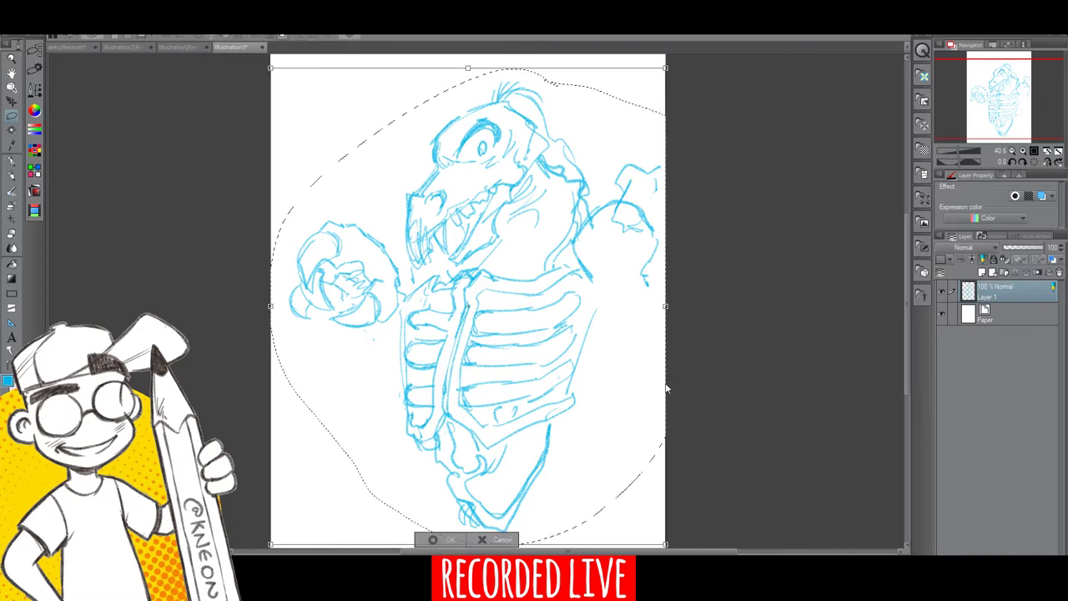
pyautogui.moveTo(665, 544); pyautogui.dragTo(630, 494)
pyautogui.moveTo(532, 322); pyautogui.dragTo(542, 324)
pyautogui.moveTo(636, 494); pyautogui.dragTo(623, 480)
pyautogui.moveTo(524, 335); pyautogui.dragTo(536, 344)
pyautogui.click(433, 503)
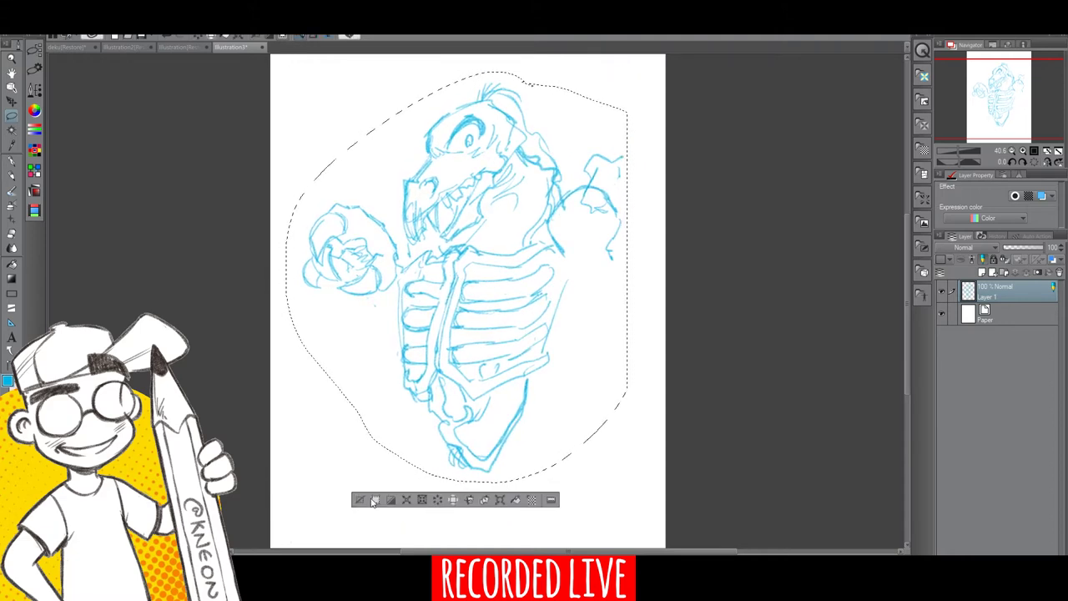
pyautogui.click(361, 498)
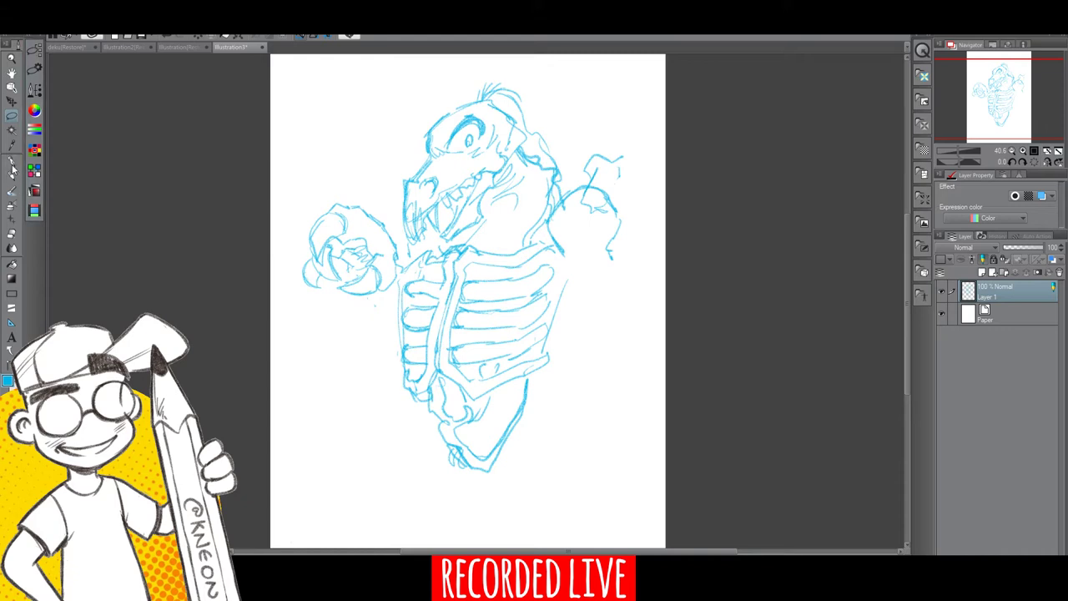
# Step: Erase the near shoulder's outline and redraw it with a knobbed bone protruding from torn flesh
pyautogui.click(11, 178)
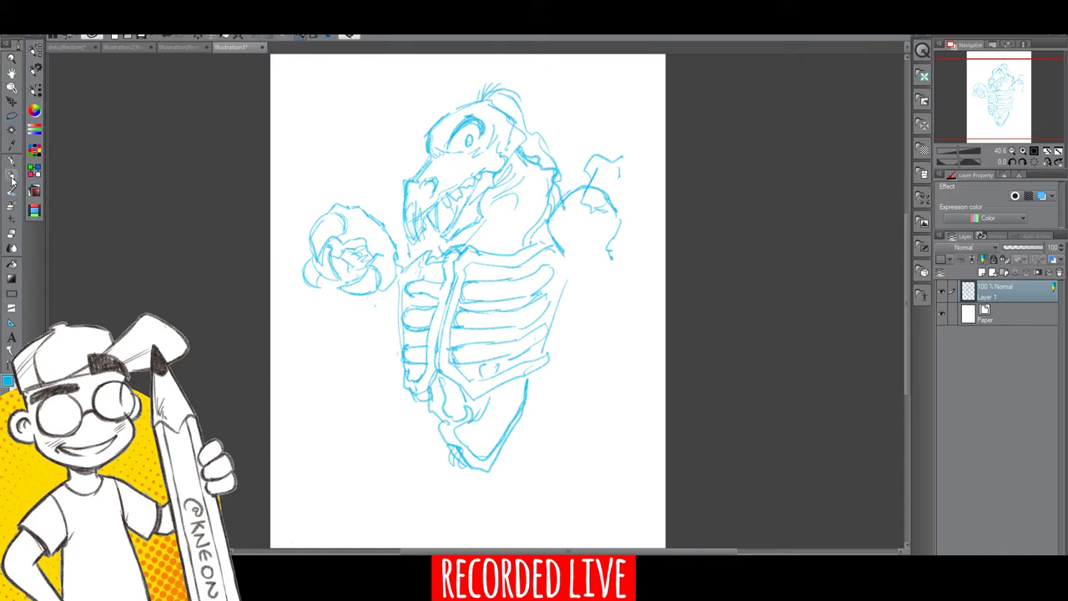
pyautogui.click(11, 233)
pyautogui.moveTo(584, 205)
pyautogui.mouseDown()
pyautogui.moveTo(592, 187)
pyautogui.moveTo(609, 208)
pyautogui.mouseUp()
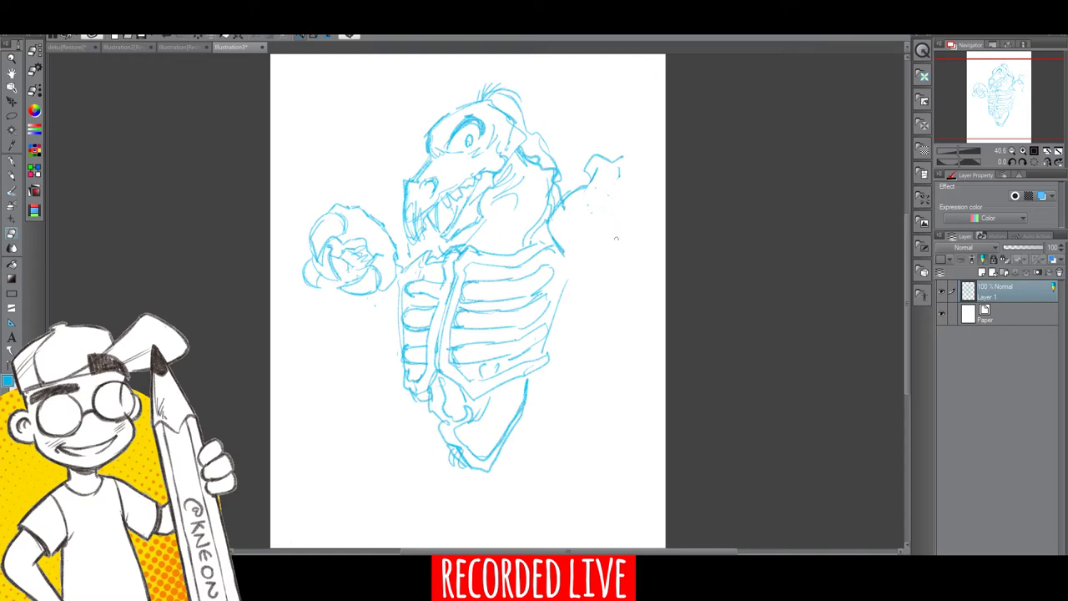
pyautogui.click(12, 175)
pyautogui.moveTo(584, 172)
pyautogui.mouseDown()
pyautogui.moveTo(593, 160)
pyautogui.moveTo(637, 161)
pyautogui.moveTo(619, 198)
pyautogui.moveTo(606, 198)
pyautogui.moveTo(627, 194)
pyautogui.moveTo(639, 241)
pyautogui.mouseUp()
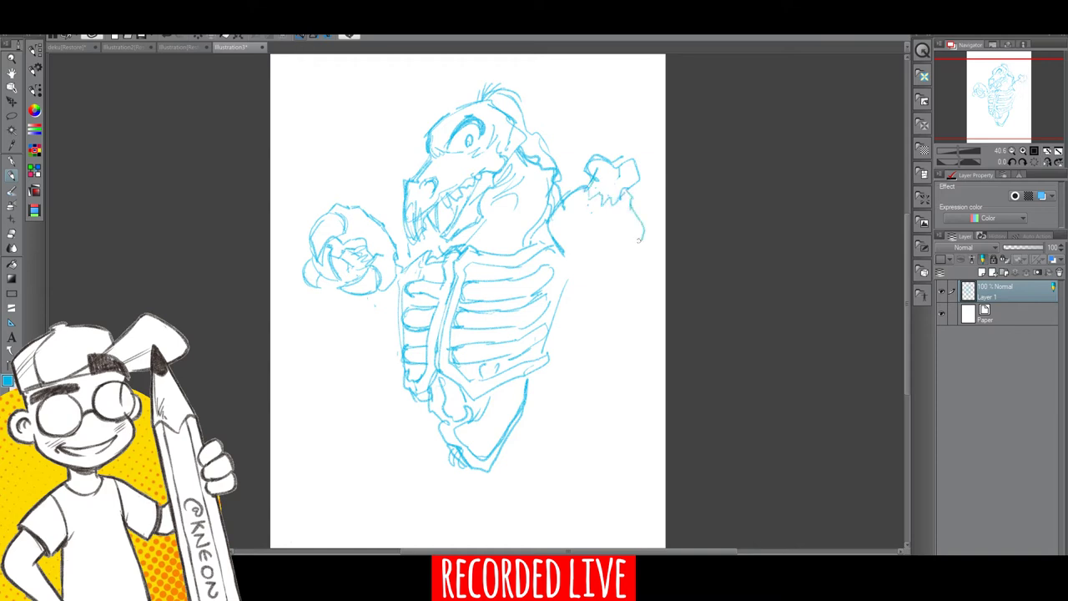
# Step: Sketch the near arm hanging from the shoulder, with torn folds at the elbow, a forearm and a large clawed hand
pyautogui.moveTo(567, 252); pyautogui.dragTo(588, 287)
pyautogui.moveTo(594, 285)
pyautogui.mouseDown()
pyautogui.moveTo(634, 283)
pyautogui.moveTo(625, 299)
pyautogui.moveTo(605, 295)
pyautogui.moveTo(614, 335)
pyautogui.mouseUp()
pyautogui.moveTo(646, 252); pyautogui.dragTo(658, 267)
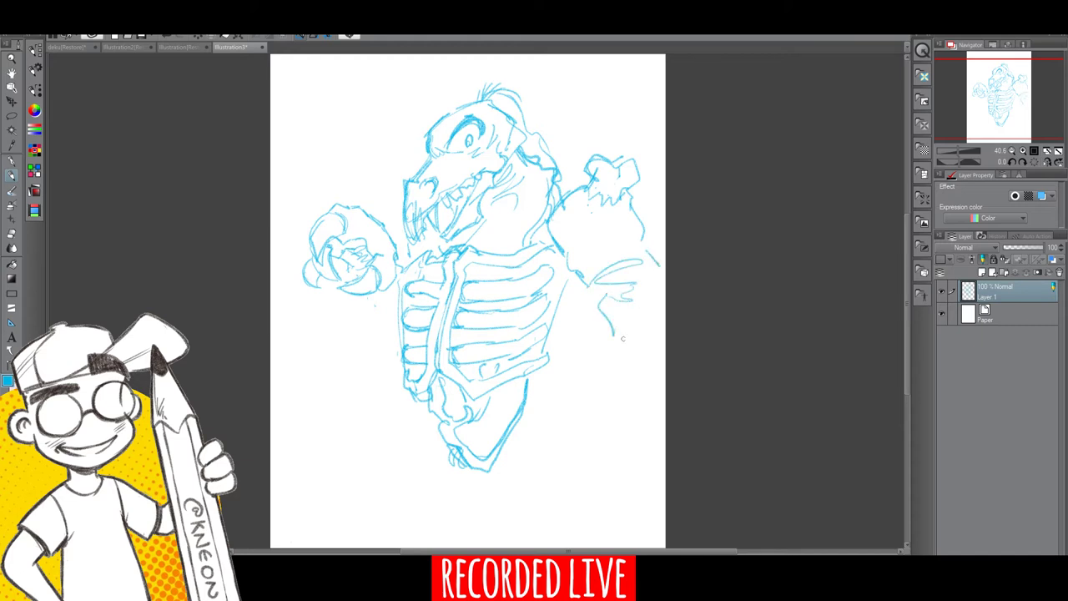
pyautogui.moveTo(626, 340)
pyautogui.mouseDown()
pyautogui.moveTo(655, 330)
pyautogui.moveTo(626, 342)
pyautogui.moveTo(568, 482)
pyautogui.moveTo(594, 469)
pyautogui.moveTo(596, 452)
pyautogui.moveTo(614, 464)
pyautogui.moveTo(608, 495)
pyautogui.moveTo(634, 470)
pyautogui.moveTo(639, 485)
pyautogui.moveTo(639, 464)
pyautogui.moveTo(614, 464)
pyautogui.moveTo(620, 437)
pyautogui.moveTo(626, 454)
pyautogui.mouseUp()
pyautogui.moveTo(639, 449); pyautogui.dragTo(664, 472)
pyautogui.moveTo(646, 478)
pyautogui.mouseDown()
pyautogui.moveTo(660, 487)
pyautogui.moveTo(646, 509)
pyautogui.mouseUp()
pyautogui.moveTo(645, 506); pyautogui.dragTo(659, 516)
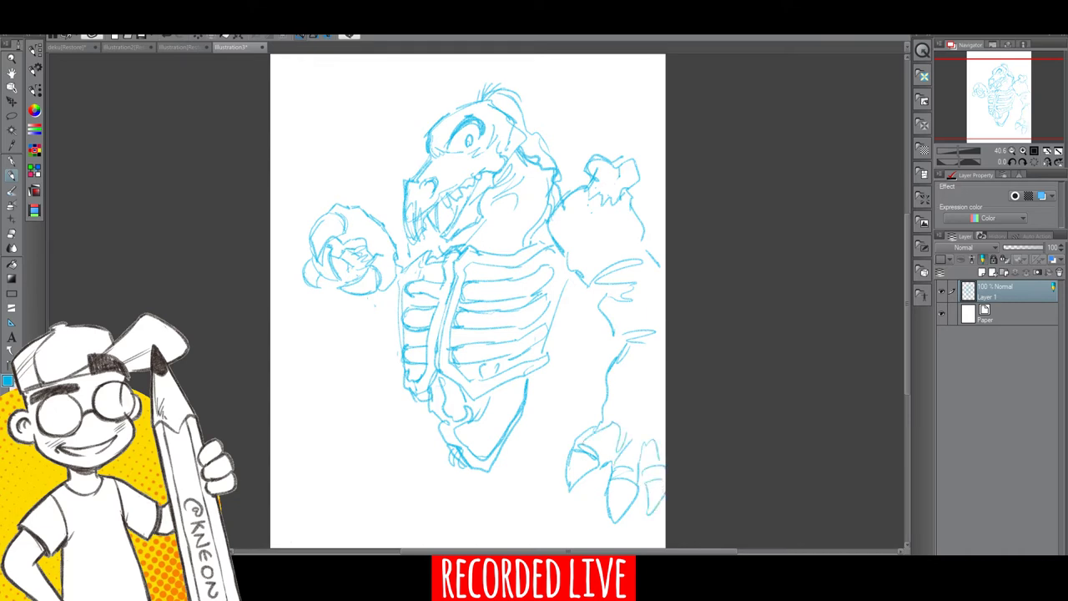
# Step: Sketch the near forearm's inner contour, the curved hip beside it and a short hip stroke on the far side
pyautogui.moveTo(627, 357)
pyautogui.mouseDown()
pyautogui.moveTo(607, 412)
pyautogui.moveTo(621, 364)
pyautogui.mouseUp()
pyautogui.moveTo(603, 305)
pyautogui.mouseDown()
pyautogui.moveTo(582, 342)
pyautogui.moveTo(578, 385)
pyautogui.moveTo(539, 449)
pyautogui.mouseUp()
pyautogui.moveTo(587, 385); pyautogui.dragTo(552, 435)
pyautogui.moveTo(423, 409); pyautogui.dragTo(412, 425)
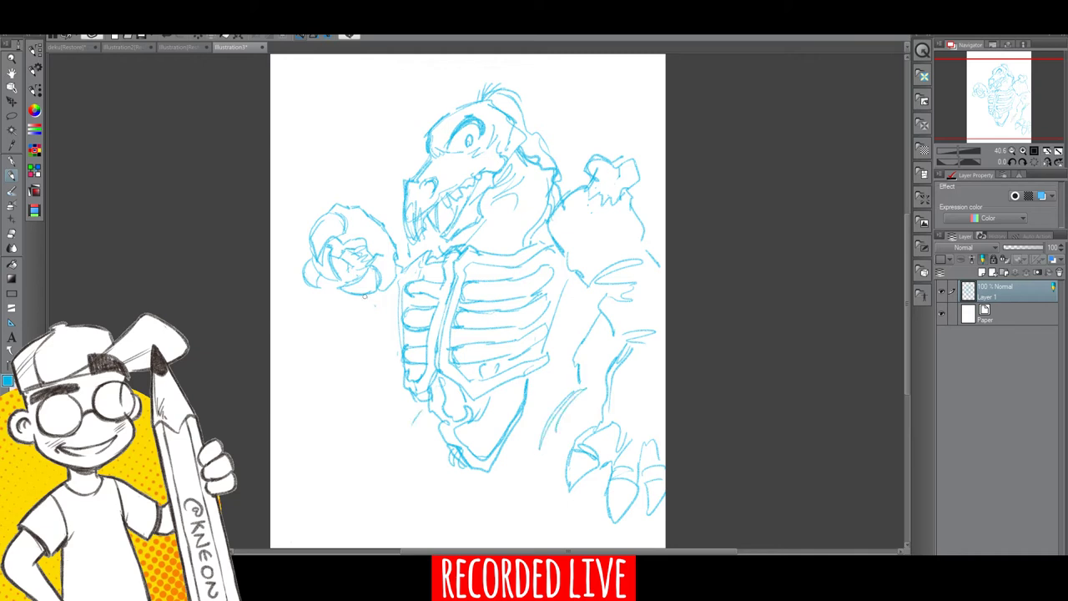
# Step: Sketch the far forearm and bent elbow below the raised hand, and add a shoulder line behind the snout
pyautogui.moveTo(364, 297)
pyautogui.mouseDown()
pyautogui.moveTo(347, 354)
pyautogui.moveTo(348, 386)
pyautogui.mouseUp()
pyautogui.moveTo(369, 340); pyautogui.dragTo(357, 386)
pyautogui.moveTo(365, 382)
pyautogui.mouseDown()
pyautogui.moveTo(385, 399)
pyautogui.moveTo(397, 390)
pyautogui.mouseUp()
pyautogui.moveTo(392, 216)
pyautogui.mouseDown()
pyautogui.moveTo(385, 231)
pyautogui.moveTo(407, 207)
pyautogui.mouseUp()
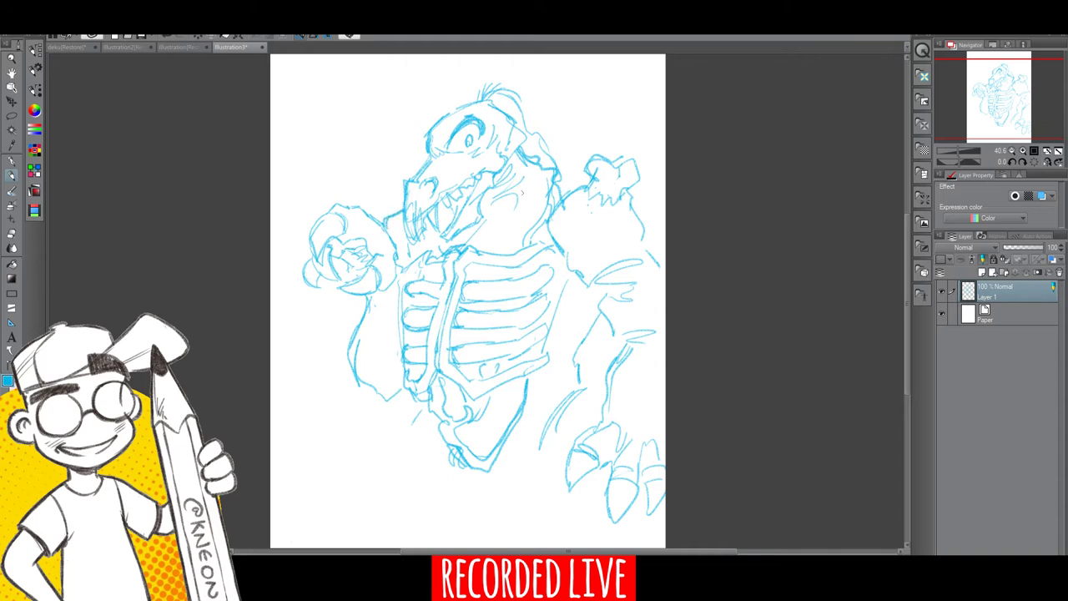
# Step: Add tendon folds to the neck and build up both hips and the torso's near side with short strokes
pyautogui.moveTo(531, 207)
pyautogui.mouseDown()
pyautogui.moveTo(474, 244)
pyautogui.moveTo(504, 247)
pyautogui.mouseUp()
pyautogui.moveTo(499, 232); pyautogui.dragTo(526, 247)
pyautogui.moveTo(421, 409)
pyautogui.mouseDown()
pyautogui.moveTo(409, 432)
pyautogui.moveTo(416, 456)
pyautogui.moveTo(432, 457)
pyautogui.mouseUp()
pyautogui.moveTo(584, 392); pyautogui.dragTo(544, 437)
pyautogui.moveTo(572, 401)
pyautogui.mouseDown()
pyautogui.moveTo(590, 389)
pyautogui.moveTo(601, 403)
pyautogui.mouseUp()
pyautogui.moveTo(584, 322); pyautogui.dragTo(556, 347)
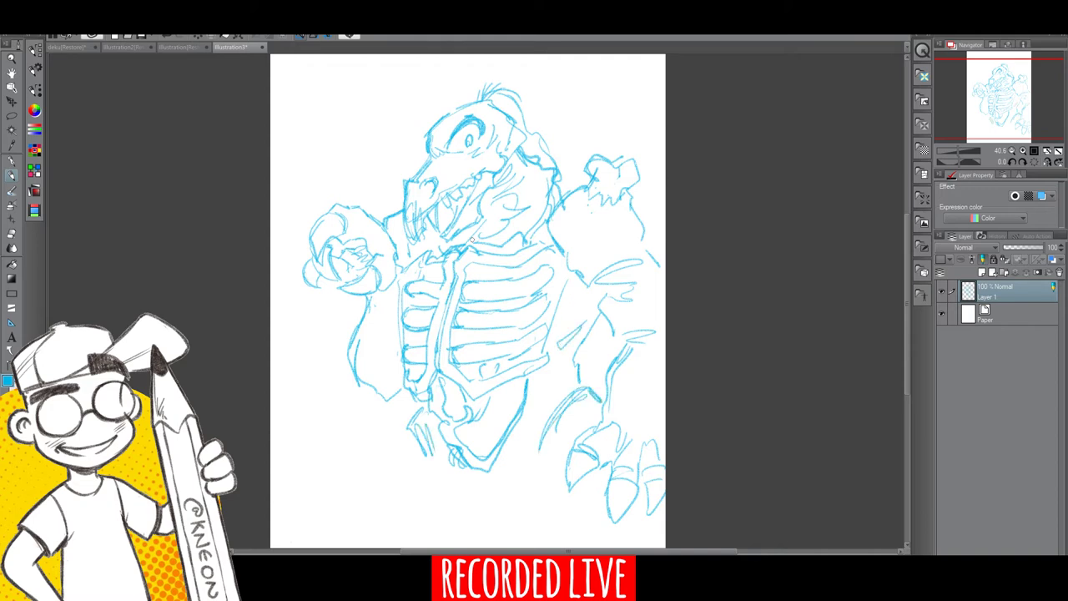
# Step: Strengthen the far arm's outline down to the elbow and add an oval wound inside the forearm
pyautogui.moveTo(405, 245); pyautogui.dragTo(397, 270)
pyautogui.moveTo(351, 341)
pyautogui.mouseDown()
pyautogui.moveTo(374, 400)
pyautogui.moveTo(397, 402)
pyautogui.mouseUp()
pyautogui.moveTo(360, 295); pyautogui.dragTo(360, 337)
pyautogui.moveTo(358, 330)
pyautogui.mouseDown()
pyautogui.moveTo(376, 339)
pyautogui.moveTo(378, 367)
pyautogui.moveTo(352, 360)
pyautogui.moveTo(382, 372)
pyautogui.mouseUp()
pyautogui.moveTo(372, 340); pyautogui.dragTo(382, 367)
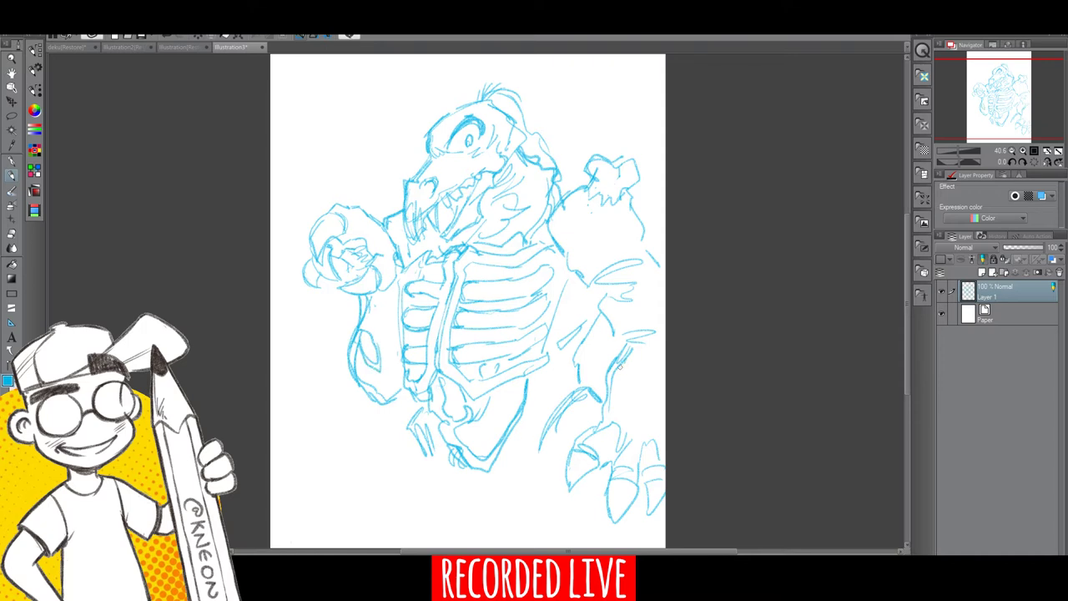
# Step: Sketch stringy tatters hanging below the raised hand and darken the lines of its lower claw
pyautogui.moveTo(338, 278)
pyautogui.mouseDown()
pyautogui.moveTo(322, 305)
pyautogui.moveTo(338, 317)
pyautogui.moveTo(324, 334)
pyautogui.moveTo(339, 349)
pyautogui.moveTo(348, 338)
pyautogui.mouseUp()
pyautogui.moveTo(338, 316); pyautogui.dragTo(343, 336)
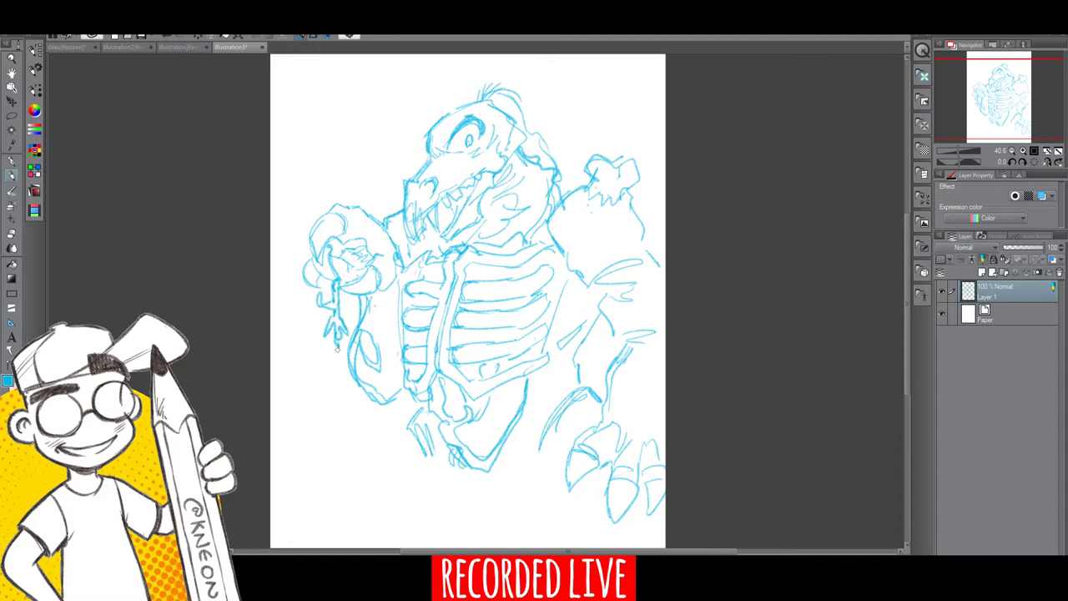
pyautogui.moveTo(313, 269); pyautogui.dragTo(331, 282)
# Step: Thicken the contours of the near hip, armpit, outer shoulder and protruding shoulder bone
pyautogui.moveTo(581, 390); pyautogui.dragTo(534, 444)
pyautogui.moveTo(571, 276)
pyautogui.mouseDown()
pyautogui.moveTo(594, 300)
pyautogui.moveTo(589, 314)
pyautogui.mouseUp()
pyautogui.moveTo(644, 228); pyautogui.dragTo(663, 261)
pyautogui.moveTo(631, 198); pyautogui.dragTo(659, 257)
pyautogui.moveTo(642, 163); pyautogui.dragTo(640, 177)
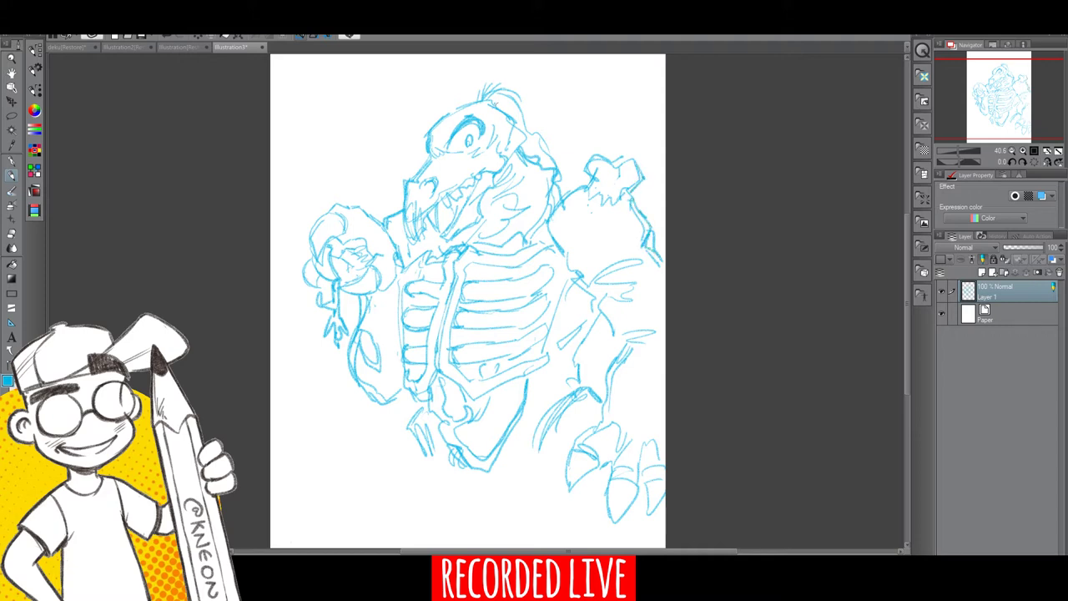
# Step: Darken the back of the skull and the jaw, and add flesh and crack details between and on the ribs
pyautogui.moveTo(499, 103); pyautogui.dragTo(521, 149)
pyautogui.moveTo(491, 194); pyautogui.dragTo(467, 245)
pyautogui.moveTo(409, 274); pyautogui.dragTo(406, 297)
pyautogui.moveTo(423, 332); pyautogui.dragTo(413, 377)
pyautogui.moveTo(472, 337)
pyautogui.mouseDown()
pyautogui.moveTo(499, 330)
pyautogui.moveTo(518, 295)
pyautogui.moveTo(504, 267)
pyautogui.moveTo(465, 282)
pyautogui.moveTo(542, 253)
pyautogui.moveTo(519, 327)
pyautogui.moveTo(544, 329)
pyautogui.moveTo(515, 355)
pyautogui.mouseUp()
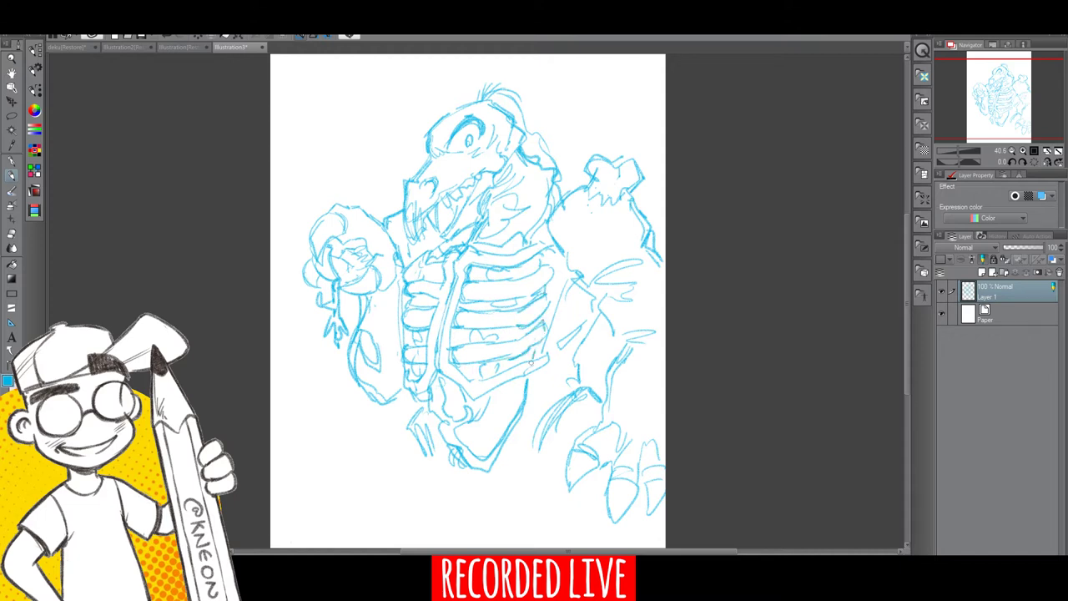
# Step: Sketch horizontal waist folds below the belly cavity and start the far thigh's outer contour
pyautogui.moveTo(464, 484)
pyautogui.mouseDown()
pyautogui.moveTo(524, 481)
pyautogui.moveTo(522, 502)
pyautogui.mouseUp()
pyautogui.moveTo(419, 442); pyautogui.dragTo(397, 498)
pyautogui.scroll(-2, 906, 364)
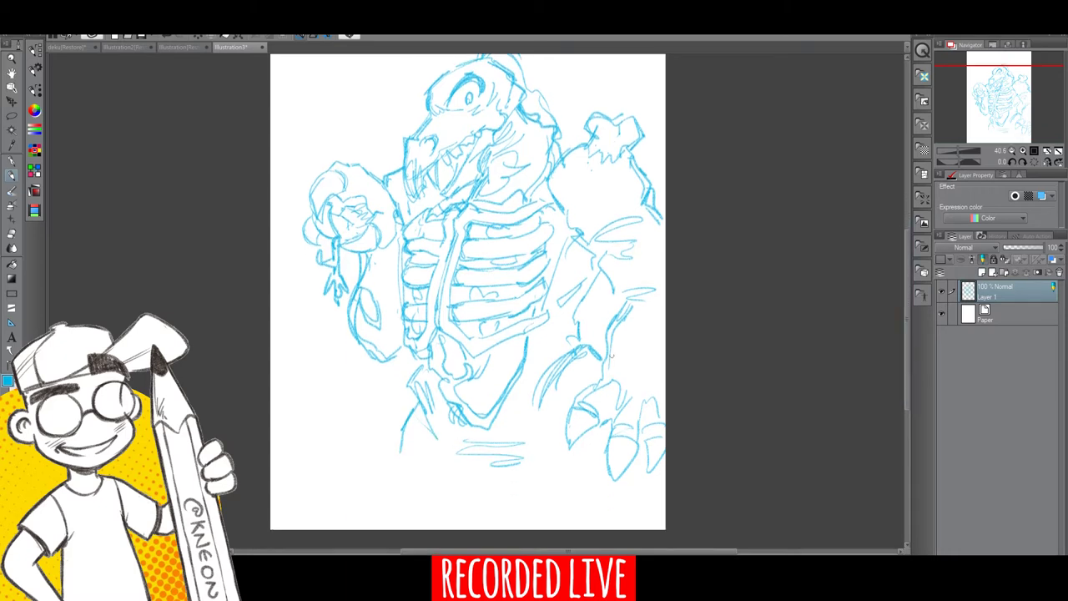
# Step: Reinforce the near forearm's edges, add wound shapes to the upper arm and sketch ragged flesh inside the elbow
pyautogui.moveTo(623, 314); pyautogui.dragTo(607, 377)
pyautogui.moveTo(607, 376)
pyautogui.mouseDown()
pyautogui.moveTo(618, 308)
pyautogui.moveTo(610, 280)
pyautogui.mouseUp()
pyautogui.moveTo(595, 179)
pyautogui.mouseDown()
pyautogui.moveTo(584, 202)
pyautogui.moveTo(617, 188)
pyautogui.moveTo(612, 221)
pyautogui.mouseUp()
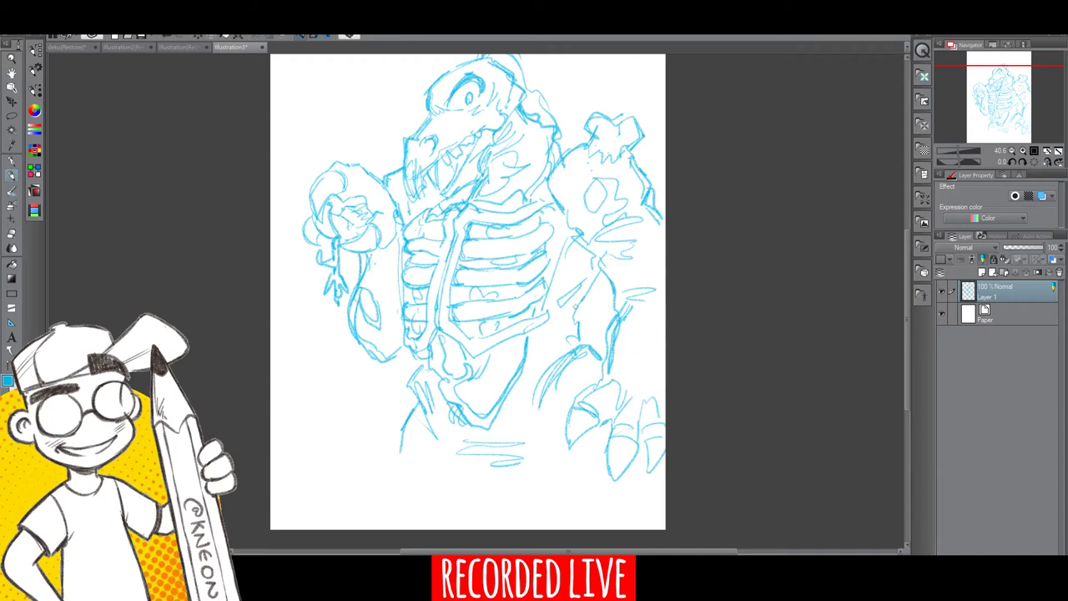
pyautogui.moveTo(578, 305); pyautogui.dragTo(567, 350)
# Step: Sketch the near thigh's outline down to the page edge and refine the hanging hand's thumb and claws
pyautogui.moveTo(542, 397)
pyautogui.mouseDown()
pyautogui.moveTo(531, 448)
pyautogui.moveTo(584, 527)
pyautogui.mouseUp()
pyautogui.moveTo(613, 439); pyautogui.dragTo(608, 465)
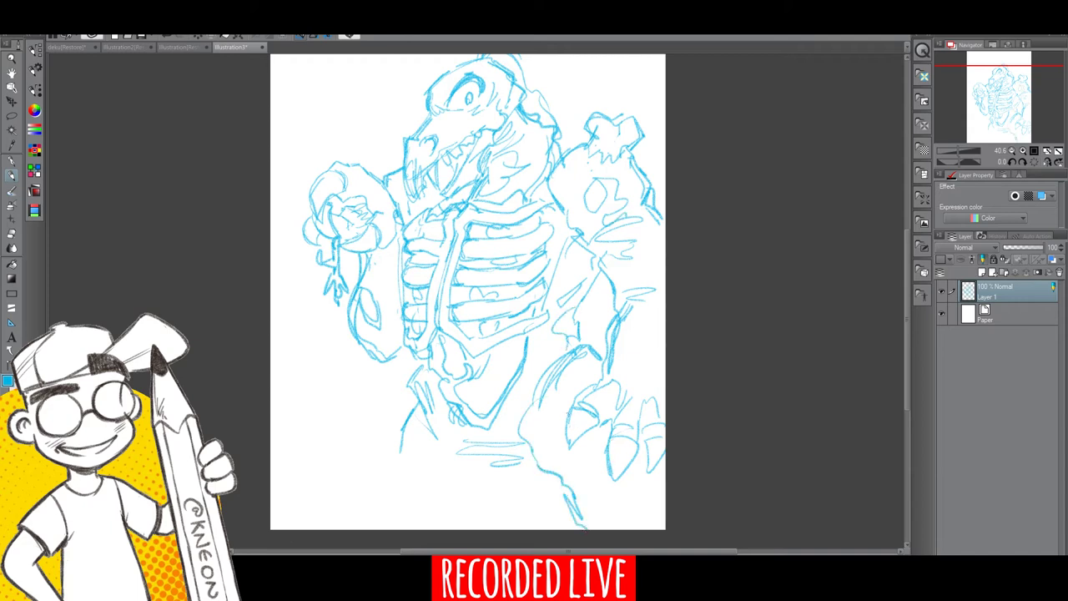
pyautogui.moveTo(569, 419); pyautogui.dragTo(570, 447)
pyautogui.moveTo(570, 447); pyautogui.dragTo(599, 421)
# Step: Outline the far thigh from the hip to the page edge and add the inner leg line below the waist
pyautogui.moveTo(409, 432); pyautogui.dragTo(364, 526)
pyautogui.moveTo(456, 526); pyautogui.dragTo(484, 453)
pyautogui.moveTo(401, 430); pyautogui.dragTo(369, 503)
# Step: Erase the far thigh's outer contour and redraw it fuller, with ragged wound patches on the outer and inner thigh
pyautogui.click(11, 235)
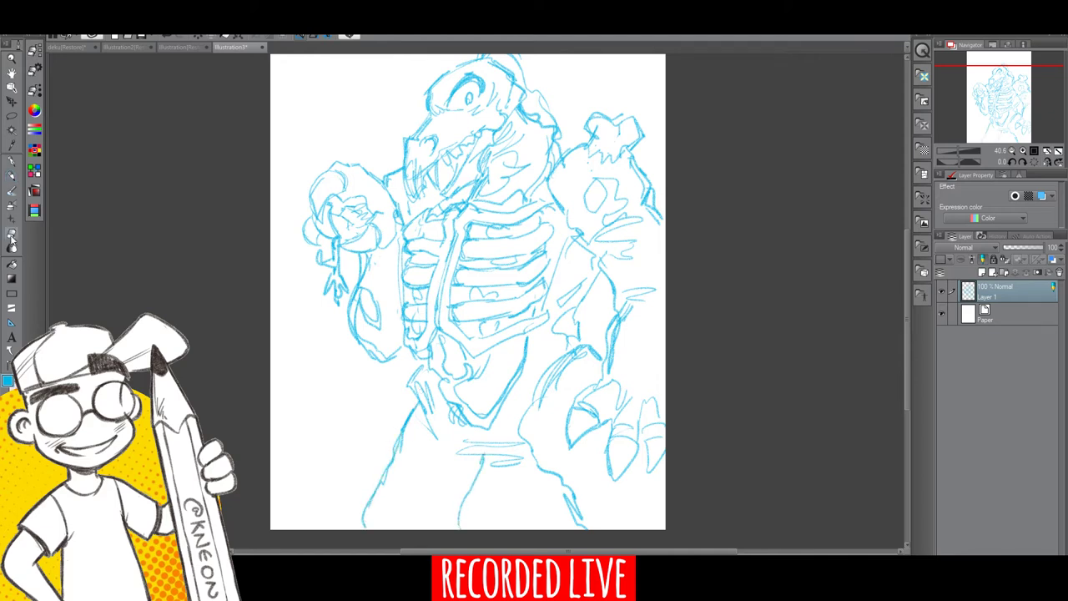
pyautogui.moveTo(418, 393)
pyautogui.mouseDown()
pyautogui.moveTo(428, 428)
pyautogui.moveTo(432, 411)
pyautogui.moveTo(394, 451)
pyautogui.moveTo(364, 525)
pyautogui.mouseUp()
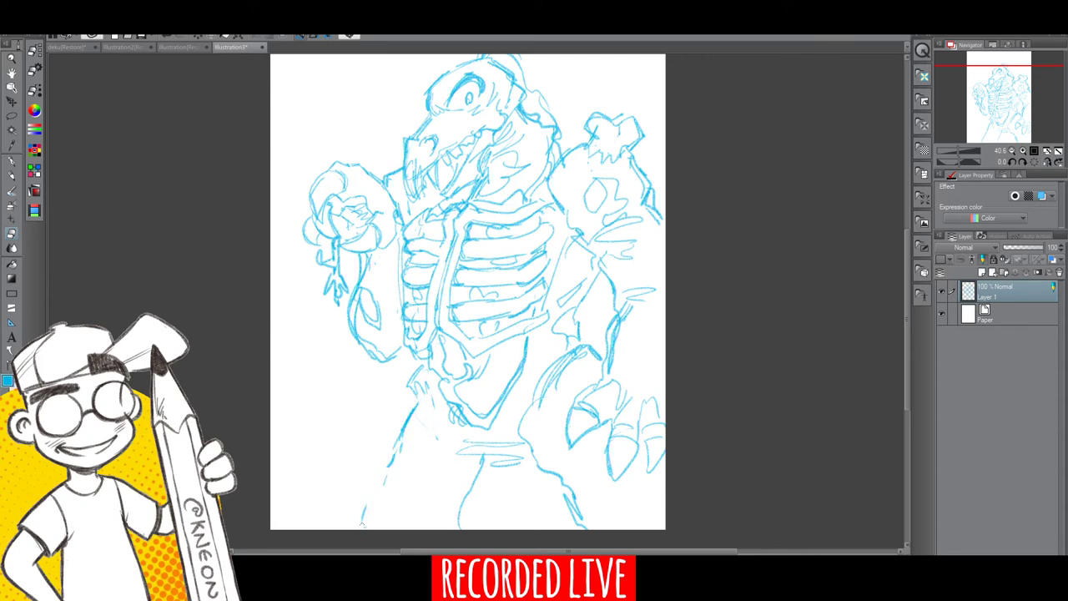
pyautogui.moveTo(387, 468); pyautogui.dragTo(414, 410)
pyautogui.click(13, 176)
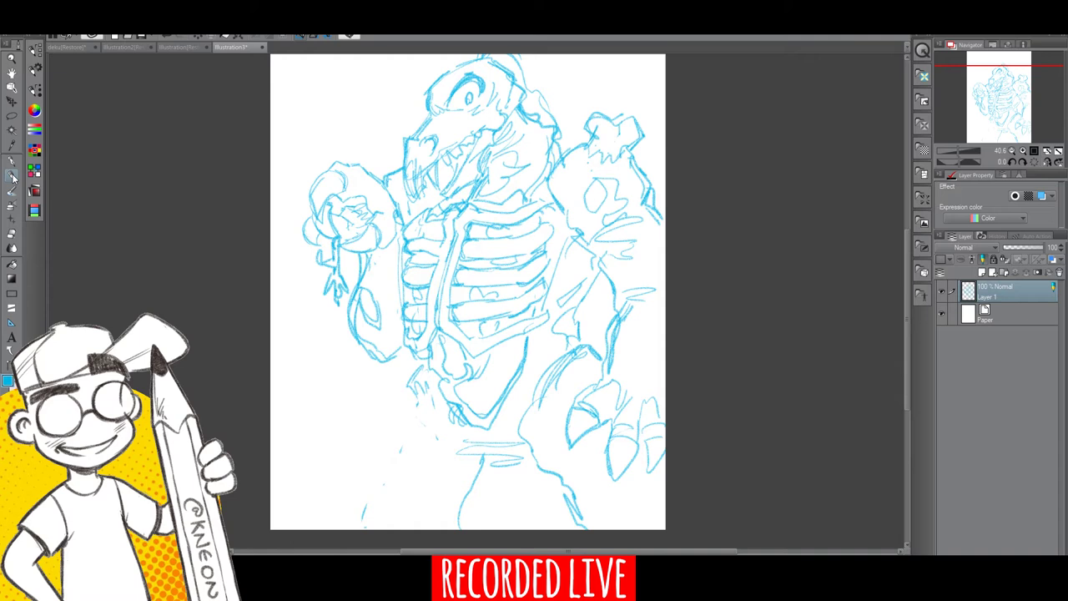
pyautogui.moveTo(417, 397)
pyautogui.mouseDown()
pyautogui.moveTo(389, 441)
pyautogui.moveTo(367, 527)
pyautogui.mouseUp()
pyautogui.moveTo(392, 467)
pyautogui.mouseDown()
pyautogui.moveTo(373, 498)
pyautogui.moveTo(400, 499)
pyautogui.moveTo(367, 514)
pyautogui.moveTo(385, 531)
pyautogui.moveTo(387, 510)
pyautogui.mouseUp()
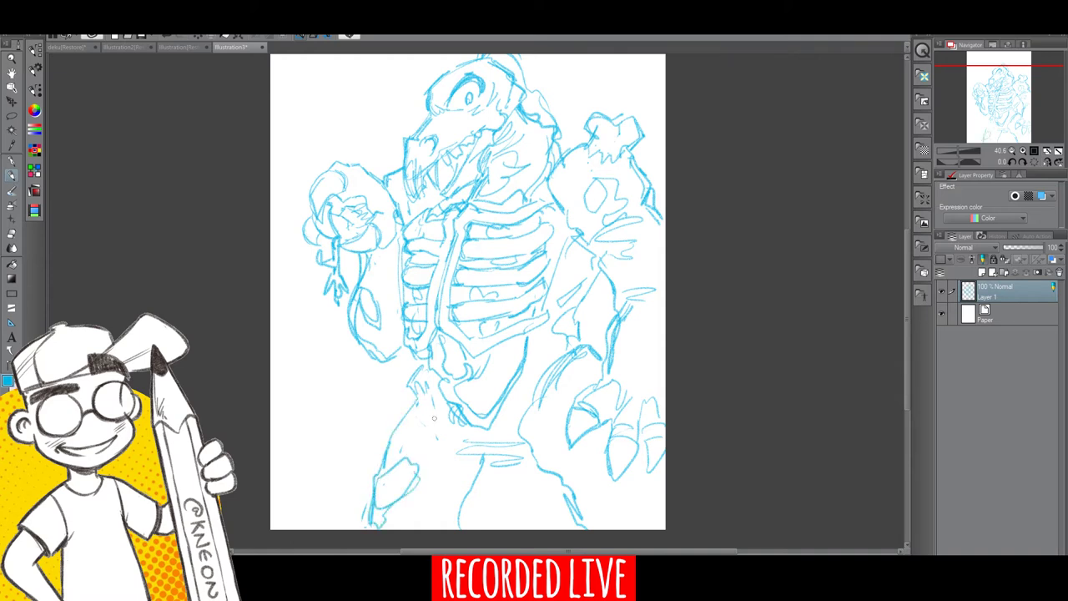
pyautogui.moveTo(422, 415)
pyautogui.mouseDown()
pyautogui.moveTo(447, 487)
pyautogui.moveTo(440, 529)
pyautogui.moveTo(450, 531)
pyautogui.mouseUp()
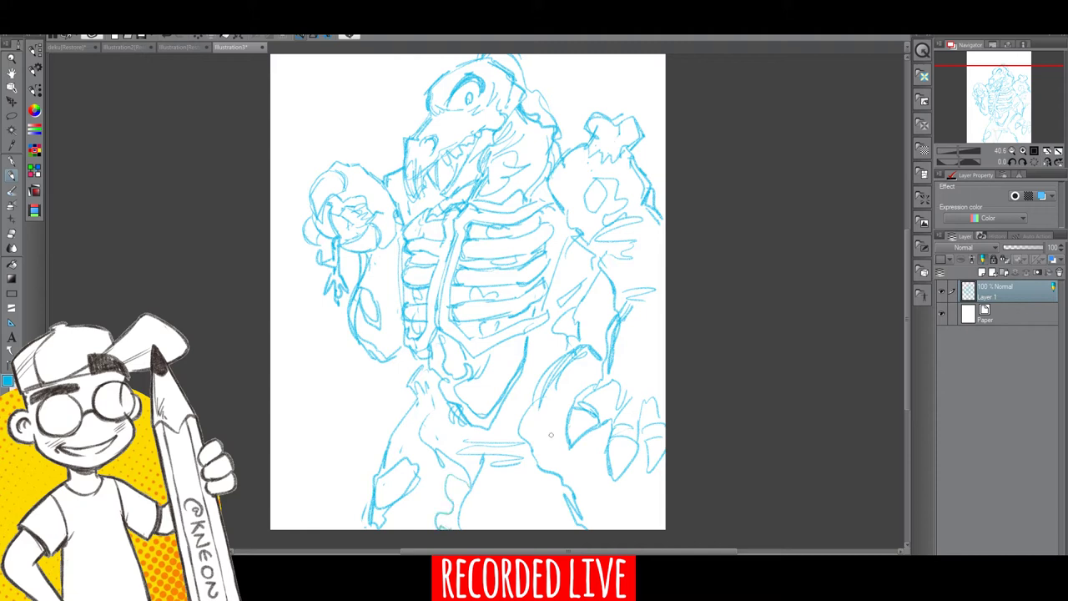
# Step: Sketch torn flesh folds inside the open belly below the ribcage and add strokes along the waist and inner arm
pyautogui.moveTo(552, 432)
pyautogui.mouseDown()
pyautogui.moveTo(544, 463)
pyautogui.moveTo(504, 449)
pyautogui.mouseUp()
pyautogui.moveTo(496, 378)
pyautogui.mouseDown()
pyautogui.moveTo(473, 399)
pyautogui.moveTo(461, 367)
pyautogui.moveTo(487, 342)
pyautogui.moveTo(499, 415)
pyautogui.moveTo(485, 435)
pyautogui.moveTo(503, 438)
pyautogui.mouseUp()
pyautogui.moveTo(511, 411); pyautogui.dragTo(523, 402)
pyautogui.moveTo(532, 341); pyautogui.dragTo(553, 354)
pyautogui.moveTo(606, 270); pyautogui.dragTo(578, 323)
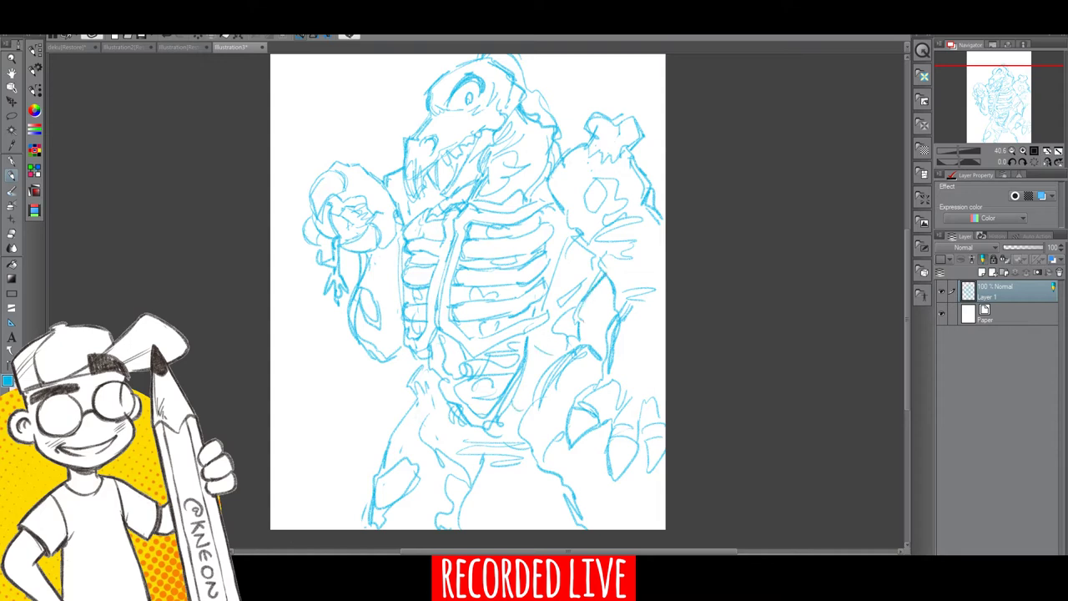
# Step: Add muscle and wrinkle lines to the near forearm and upper arm, and contour the shoulder and torso's side
pyautogui.moveTo(663, 328)
pyautogui.mouseDown()
pyautogui.moveTo(623, 350)
pyautogui.moveTo(633, 354)
pyautogui.mouseUp()
pyautogui.moveTo(656, 272); pyautogui.dragTo(618, 292)
pyautogui.moveTo(661, 252)
pyautogui.mouseDown()
pyautogui.moveTo(622, 270)
pyautogui.moveTo(656, 256)
pyautogui.mouseUp()
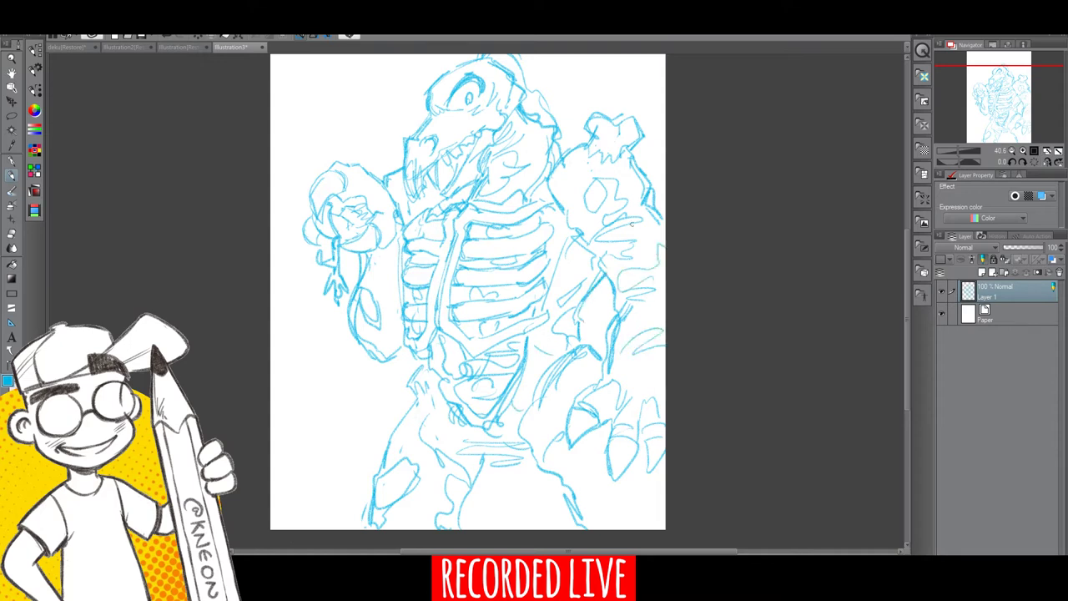
pyautogui.moveTo(653, 202); pyautogui.dragTo(631, 227)
pyautogui.moveTo(576, 199); pyautogui.dragTo(571, 225)
pyautogui.moveTo(586, 220); pyautogui.dragTo(571, 227)
pyautogui.moveTo(553, 185); pyautogui.dragTo(564, 200)
pyautogui.moveTo(556, 142); pyautogui.dragTo(571, 162)
pyautogui.moveTo(569, 223); pyautogui.dragTo(549, 314)
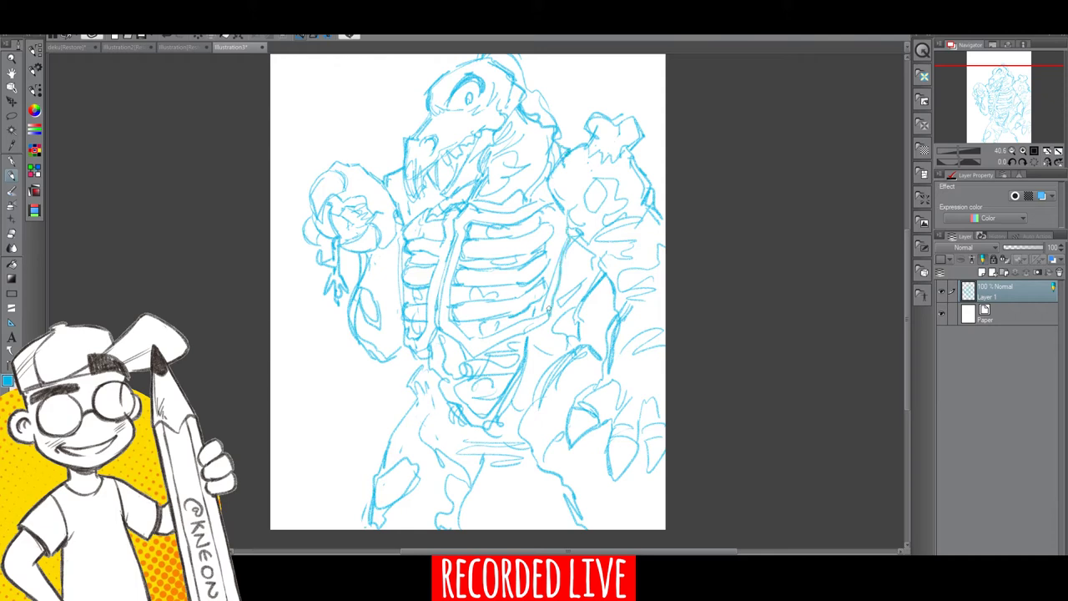
# Step: Touch up the raised hand's dangling strands and the jaw, and darken the skull's eye
pyautogui.moveTo(336, 267); pyautogui.dragTo(339, 286)
pyautogui.moveTo(905, 316); pyautogui.dragTo(907, 287)
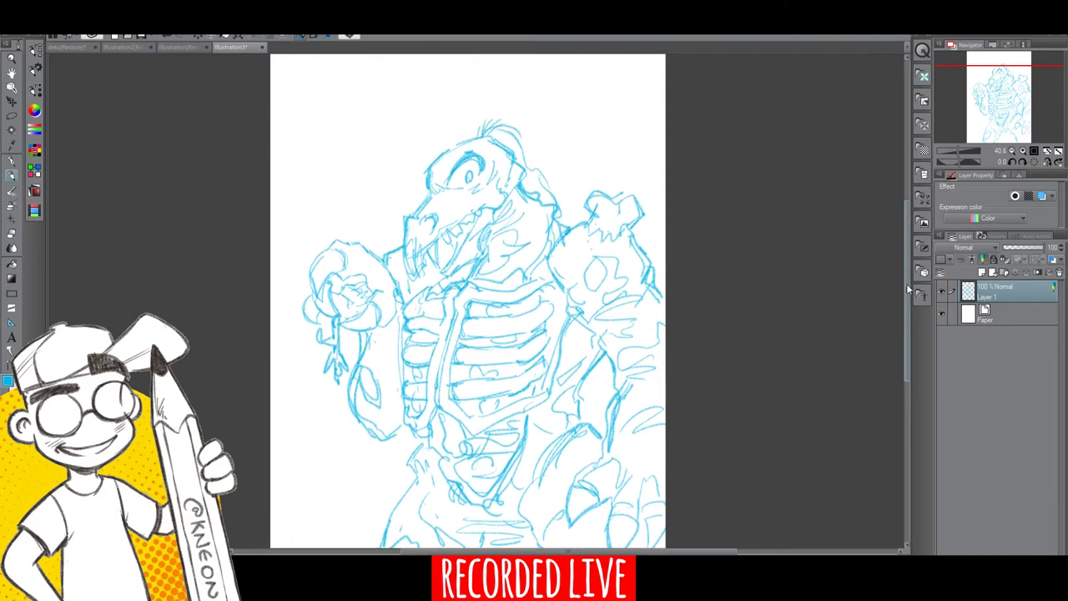
pyautogui.moveTo(478, 218); pyautogui.dragTo(462, 242)
pyautogui.moveTo(479, 215); pyautogui.dragTo(474, 223)
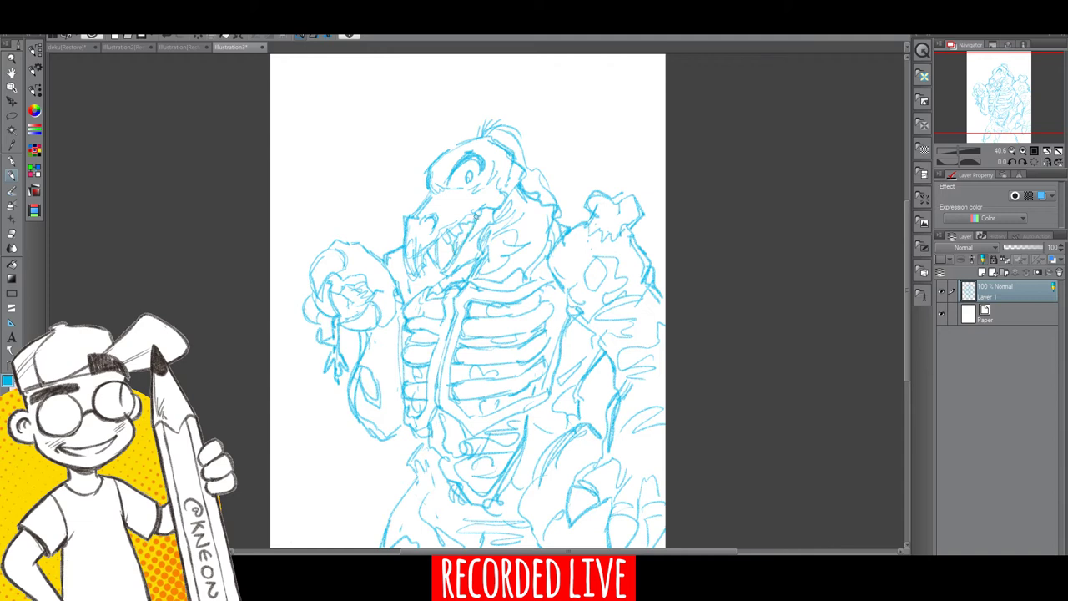
pyautogui.moveTo(481, 171)
pyautogui.mouseDown()
pyautogui.moveTo(468, 182)
pyautogui.moveTo(476, 138)
pyautogui.mouseUp()
pyautogui.moveTo(461, 150); pyautogui.dragTo(487, 152)
# Step: Sketch a jagged background edge beside the far leg down to the page bottom, plus a ground line between the legs
pyautogui.moveTo(907, 301); pyautogui.dragTo(904, 337)
pyautogui.moveTo(283, 299)
pyautogui.mouseDown()
pyautogui.moveTo(274, 360)
pyautogui.moveTo(326, 448)
pyautogui.mouseUp()
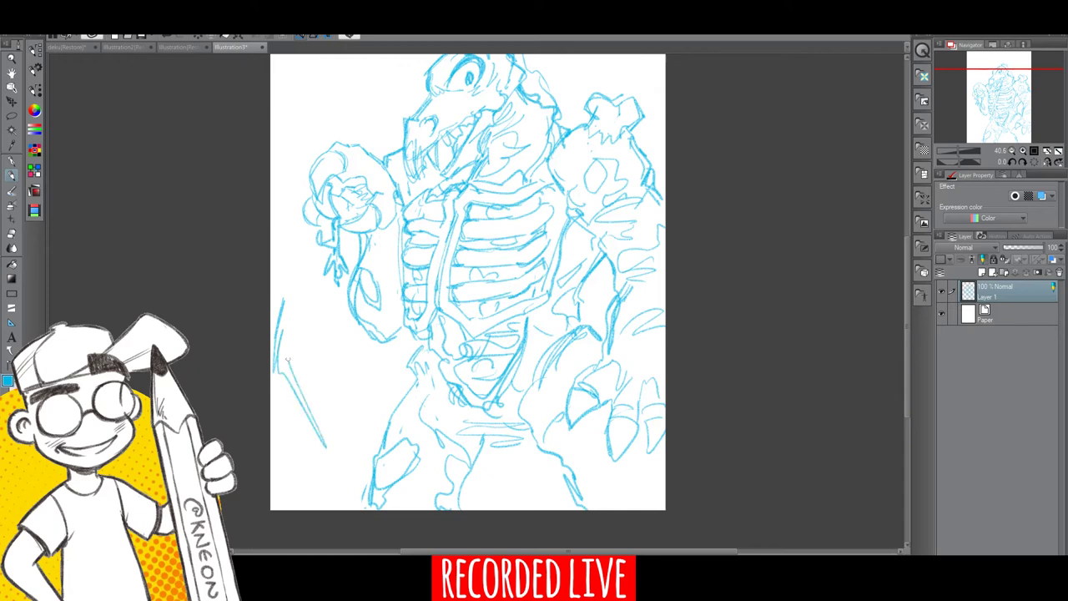
pyautogui.moveTo(287, 359); pyautogui.dragTo(332, 437)
pyautogui.moveTo(319, 419)
pyautogui.mouseDown()
pyautogui.moveTo(347, 442)
pyautogui.moveTo(359, 502)
pyautogui.mouseUp()
pyautogui.moveTo(485, 493); pyautogui.dragTo(572, 505)
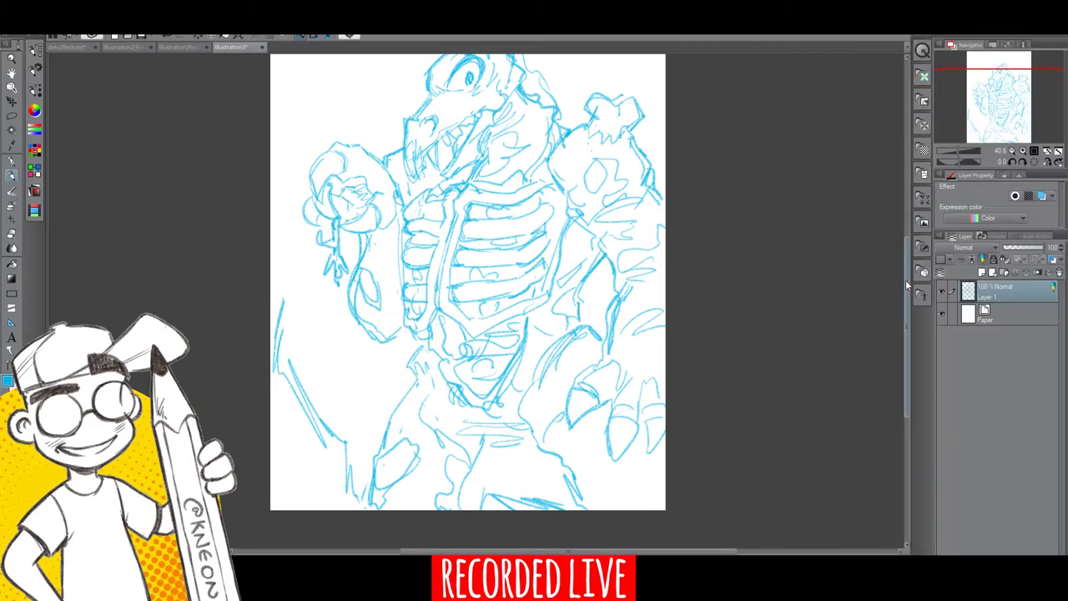
# Step: Draw a lumpy background outline around the creature from the far side, over the head, to the page's opposite edge
pyautogui.moveTo(908, 282); pyautogui.dragTo(912, 243)
pyautogui.moveTo(273, 288)
pyautogui.mouseDown()
pyautogui.moveTo(296, 217)
pyautogui.moveTo(358, 173)
pyautogui.moveTo(395, 108)
pyautogui.moveTo(538, 88)
pyautogui.moveTo(584, 130)
pyautogui.moveTo(655, 137)
pyautogui.moveTo(664, 199)
pyautogui.mouseUp()
pyautogui.moveTo(286, 248)
pyautogui.mouseDown()
pyautogui.moveTo(272, 318)
pyautogui.moveTo(276, 417)
pyautogui.moveTo(301, 484)
pyautogui.moveTo(310, 417)
pyautogui.moveTo(321, 460)
pyautogui.moveTo(293, 513)
pyautogui.mouseUp()
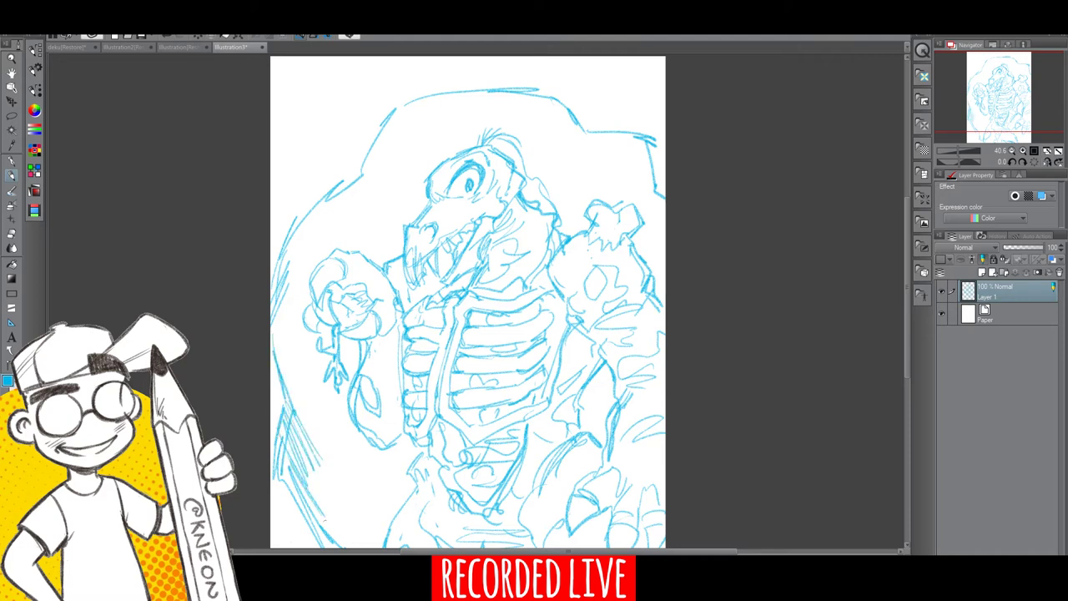
pyautogui.moveTo(284, 278)
pyautogui.mouseDown()
pyautogui.moveTo(381, 163)
pyautogui.moveTo(329, 215)
pyautogui.mouseUp()
pyautogui.moveTo(437, 86)
pyautogui.mouseDown()
pyautogui.moveTo(382, 145)
pyautogui.moveTo(472, 83)
pyautogui.moveTo(569, 98)
pyautogui.moveTo(576, 118)
pyautogui.moveTo(659, 126)
pyautogui.mouseUp()
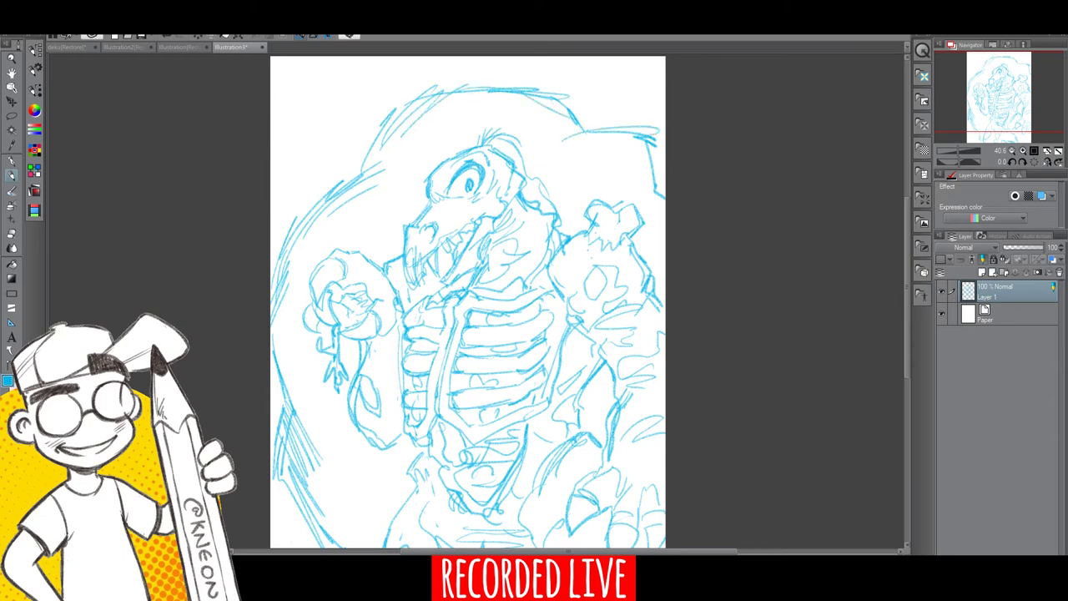
# Step: Hatch along the inside of the background outline above the head and beside the raised arm
pyautogui.moveTo(584, 144); pyautogui.dragTo(651, 136)
pyautogui.moveTo(591, 158)
pyautogui.mouseDown()
pyautogui.moveTo(657, 145)
pyautogui.moveTo(642, 186)
pyautogui.moveTo(651, 197)
pyautogui.mouseUp()
pyautogui.moveTo(631, 129)
pyautogui.mouseDown()
pyautogui.moveTo(638, 194)
pyautogui.moveTo(667, 205)
pyautogui.mouseUp()
pyautogui.moveTo(534, 94)
pyautogui.mouseDown()
pyautogui.moveTo(571, 143)
pyautogui.moveTo(582, 142)
pyautogui.mouseUp()
pyautogui.moveTo(454, 93); pyautogui.dragTo(367, 143)
pyautogui.moveTo(455, 105); pyautogui.dragTo(366, 152)
pyautogui.moveTo(436, 120); pyautogui.dragTo(392, 133)
pyautogui.moveTo(385, 190); pyautogui.dragTo(304, 212)
pyautogui.moveTo(378, 200)
pyautogui.mouseDown()
pyautogui.moveTo(353, 209)
pyautogui.moveTo(360, 190)
pyautogui.mouseUp()
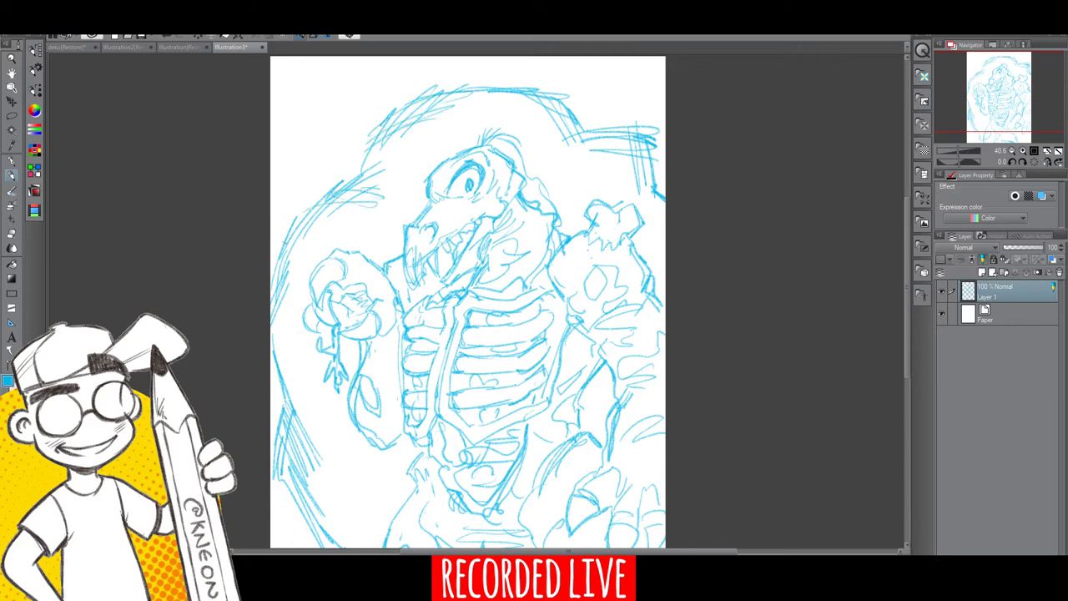
pyautogui.moveTo(328, 223); pyautogui.dragTo(284, 251)
# Step: Hatch the ground between the legs and reinforce the lower background edge beside the far arm and leg
pyautogui.moveTo(906, 311); pyautogui.dragTo(906, 344)
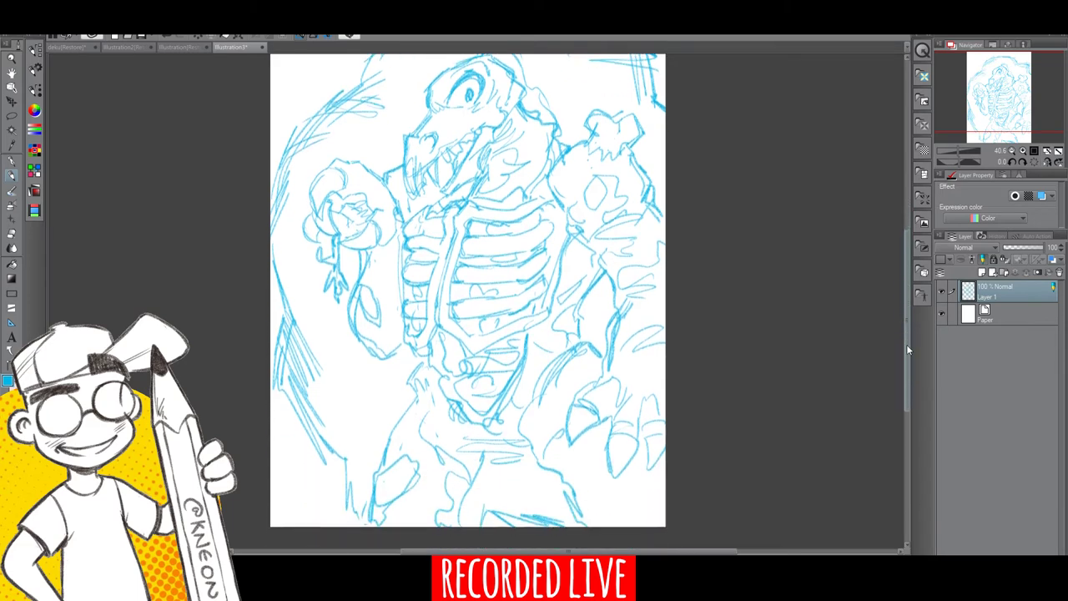
pyautogui.moveTo(499, 526); pyautogui.dragTo(534, 504)
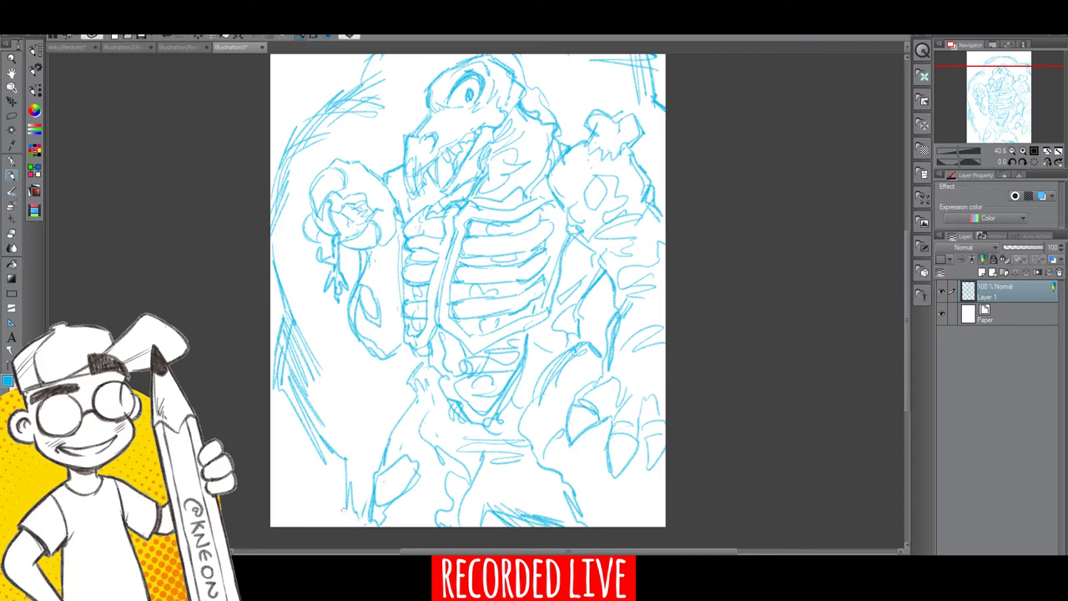
pyautogui.moveTo(343, 432)
pyautogui.mouseDown()
pyautogui.moveTo(351, 498)
pyautogui.moveTo(335, 501)
pyautogui.mouseUp()
pyautogui.moveTo(308, 350)
pyautogui.mouseDown()
pyautogui.moveTo(302, 444)
pyautogui.moveTo(303, 361)
pyautogui.mouseUp()
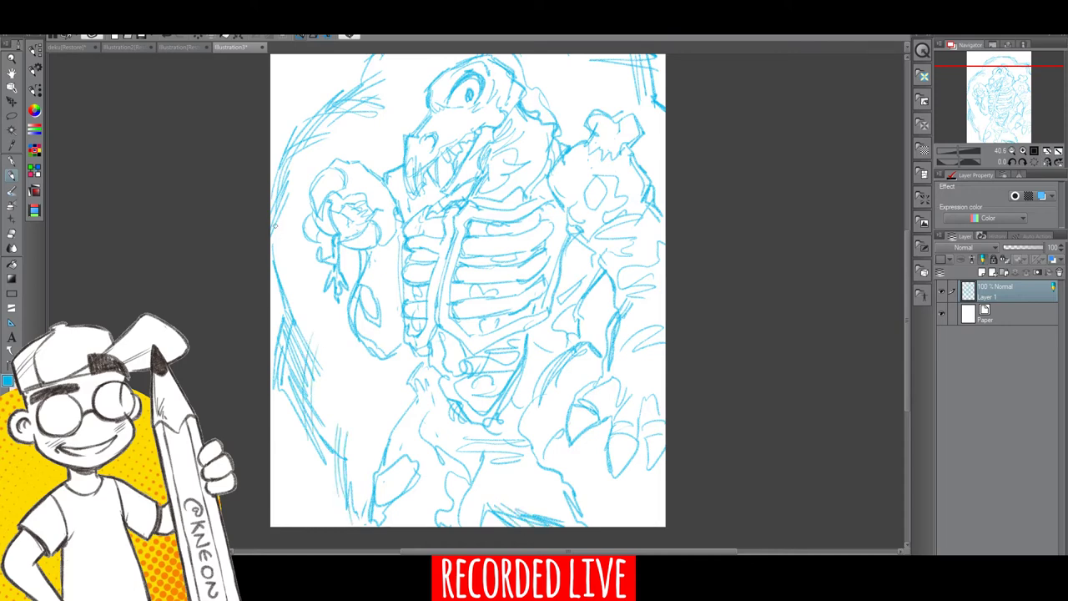
pyautogui.moveTo(273, 226); pyautogui.dragTo(295, 315)
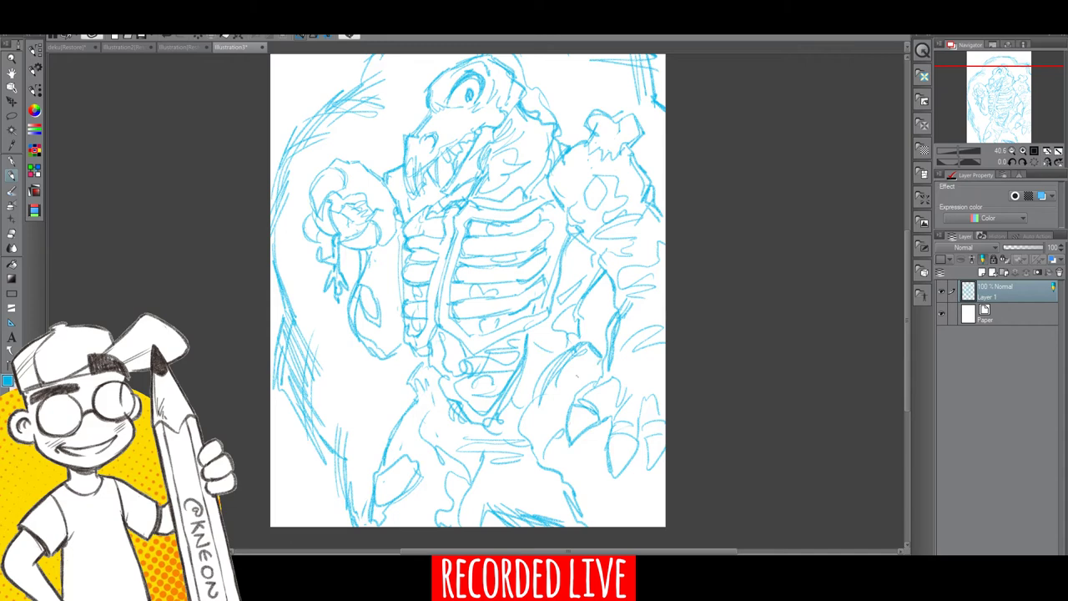
# Step: Darken the near forearm's edges and hatch the hanging hand's fingers and claws, adding strokes beside the near thigh
pyautogui.moveTo(546, 421)
pyautogui.mouseDown()
pyautogui.moveTo(584, 353)
pyautogui.moveTo(579, 331)
pyautogui.moveTo(605, 273)
pyautogui.moveTo(584, 241)
pyautogui.moveTo(575, 287)
pyautogui.moveTo(616, 319)
pyautogui.mouseUp()
pyautogui.moveTo(620, 379)
pyautogui.mouseDown()
pyautogui.moveTo(625, 366)
pyautogui.moveTo(613, 404)
pyautogui.moveTo(642, 357)
pyautogui.moveTo(644, 407)
pyautogui.moveTo(656, 391)
pyautogui.moveTo(664, 420)
pyautogui.moveTo(648, 462)
pyautogui.mouseUp()
pyautogui.moveTo(592, 436); pyautogui.dragTo(589, 466)
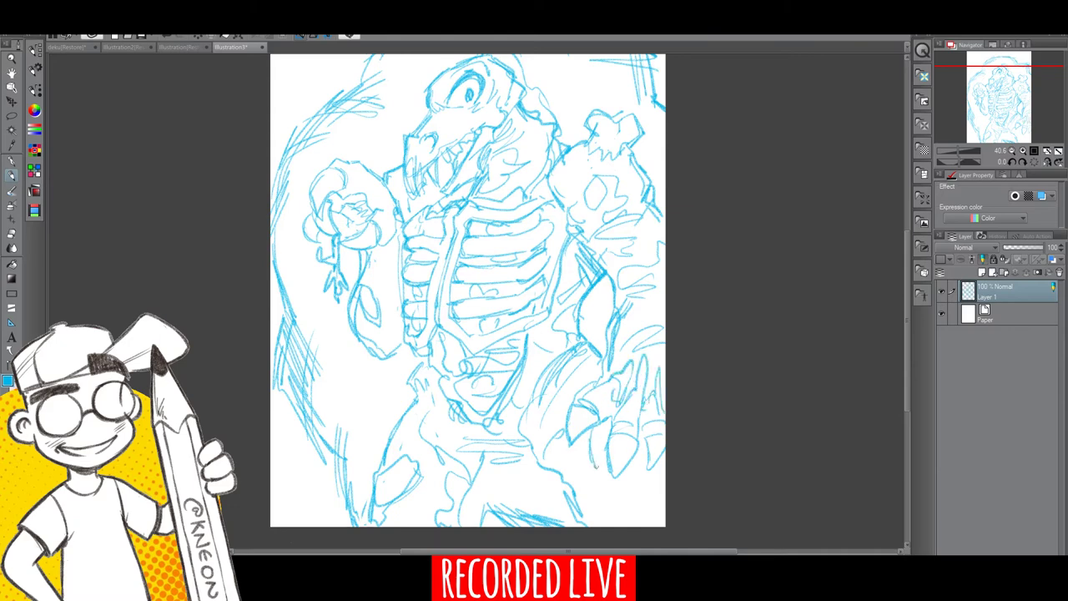
pyautogui.moveTo(607, 421)
pyautogui.mouseDown()
pyautogui.moveTo(594, 467)
pyautogui.moveTo(594, 454)
pyautogui.moveTo(629, 491)
pyautogui.mouseUp()
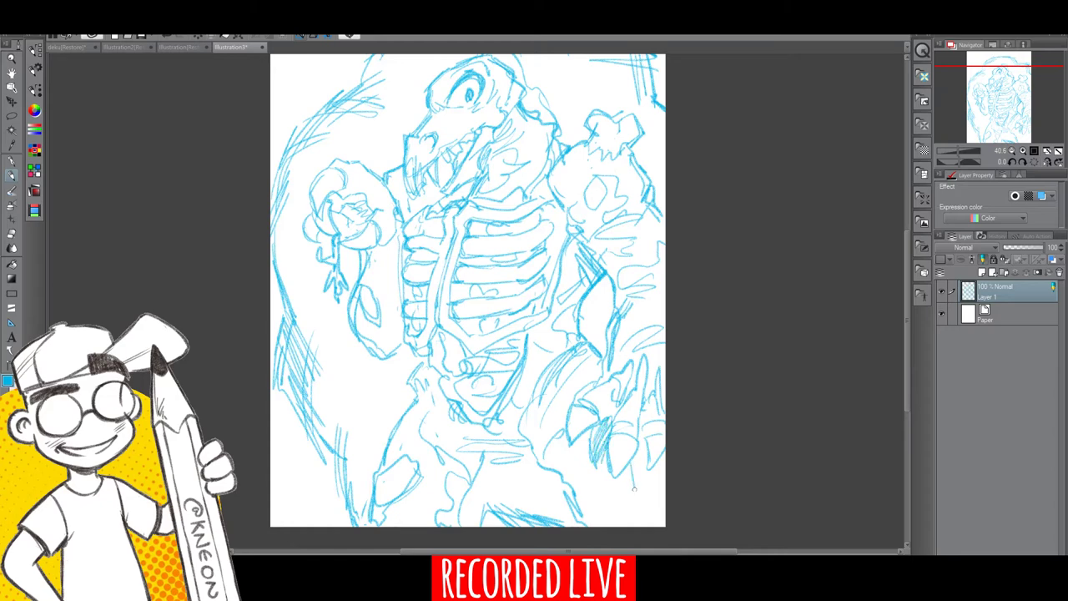
pyautogui.moveTo(642, 452); pyautogui.dragTo(634, 490)
pyautogui.moveTo(644, 442)
pyautogui.mouseDown()
pyautogui.moveTo(637, 485)
pyautogui.moveTo(633, 477)
pyautogui.moveTo(587, 525)
pyautogui.mouseUp()
pyautogui.moveTo(607, 485); pyautogui.dragTo(589, 527)
pyautogui.moveTo(612, 482); pyautogui.dragTo(598, 527)
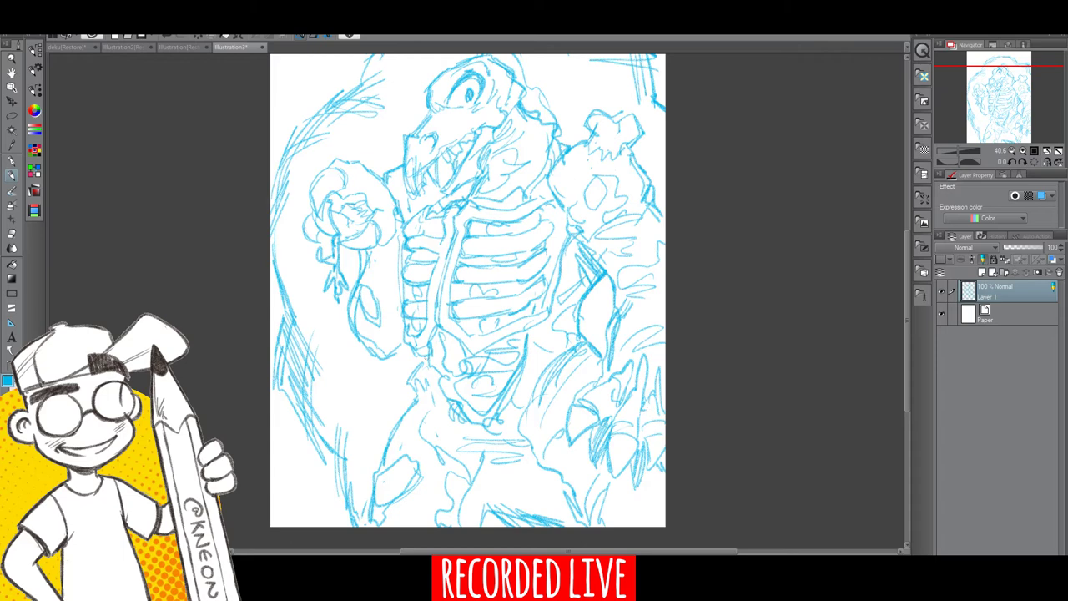
# Step: Reinforce the ragged far hip, the waist line and the upper inner edge of the near thigh
pyautogui.moveTo(426, 350)
pyautogui.mouseDown()
pyautogui.moveTo(438, 379)
pyautogui.moveTo(410, 400)
pyautogui.moveTo(414, 422)
pyautogui.mouseUp()
pyautogui.moveTo(418, 380); pyautogui.dragTo(414, 389)
pyautogui.moveTo(532, 395); pyautogui.dragTo(531, 412)
pyautogui.moveTo(486, 446); pyautogui.dragTo(534, 453)
pyautogui.moveTo(493, 452); pyautogui.dragTo(461, 526)
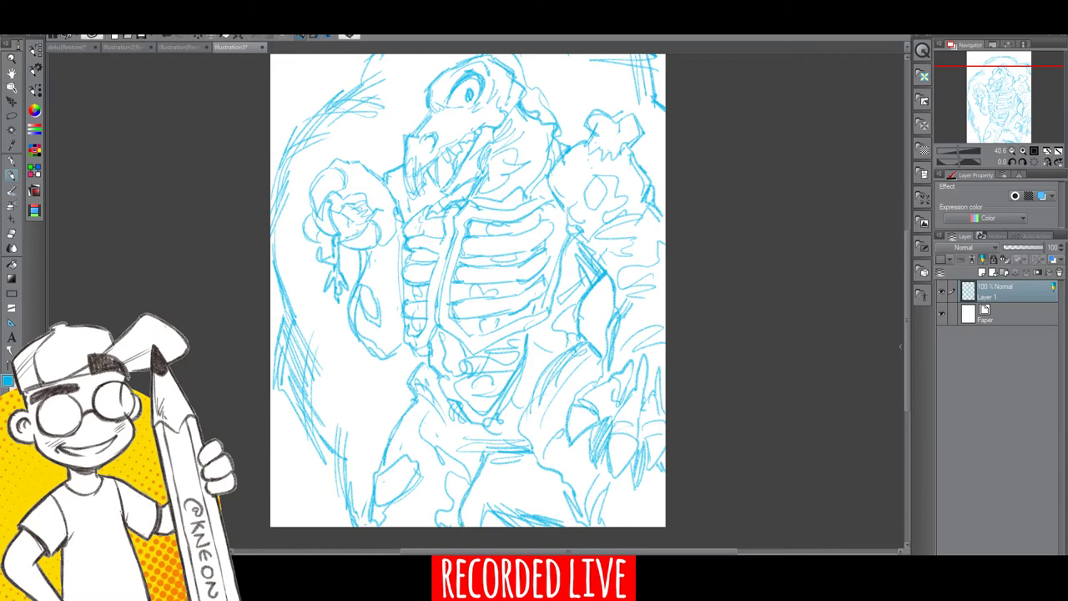
# Step: Add small wound marks to the raised arm and strengthen the raised hand's finger contours
pyautogui.moveTo(907, 347); pyautogui.dragTo(909, 321)
pyautogui.moveTo(373, 332)
pyautogui.mouseDown()
pyautogui.moveTo(391, 331)
pyautogui.moveTo(376, 335)
pyautogui.moveTo(364, 298)
pyautogui.moveTo(370, 235)
pyautogui.moveTo(397, 277)
pyautogui.mouseUp()
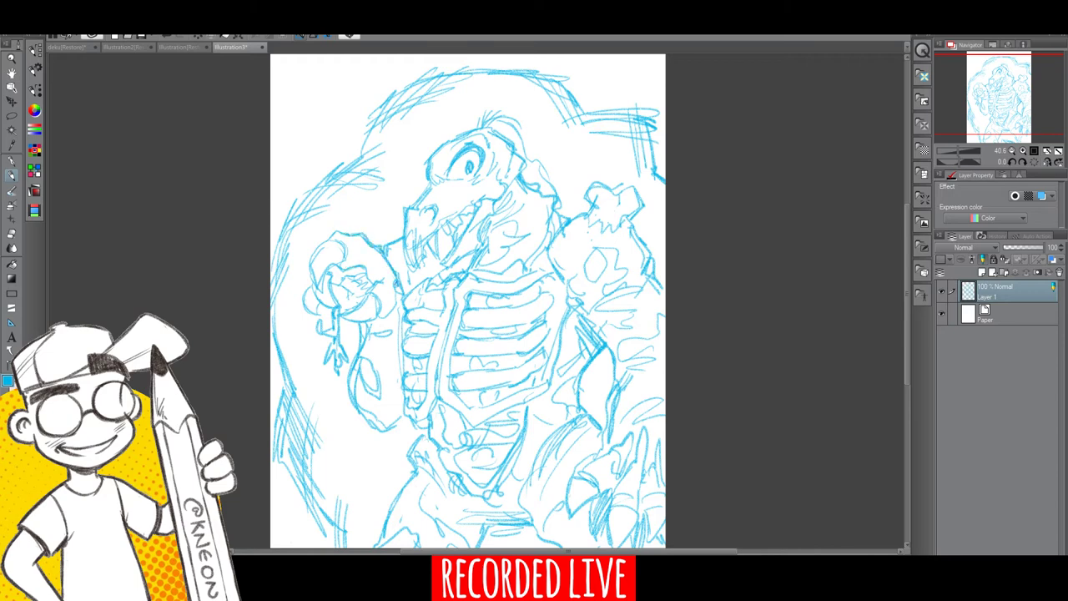
pyautogui.moveTo(328, 239)
pyautogui.mouseDown()
pyautogui.moveTo(314, 315)
pyautogui.moveTo(320, 304)
pyautogui.mouseUp()
pyautogui.scroll(-3, 909, 325)
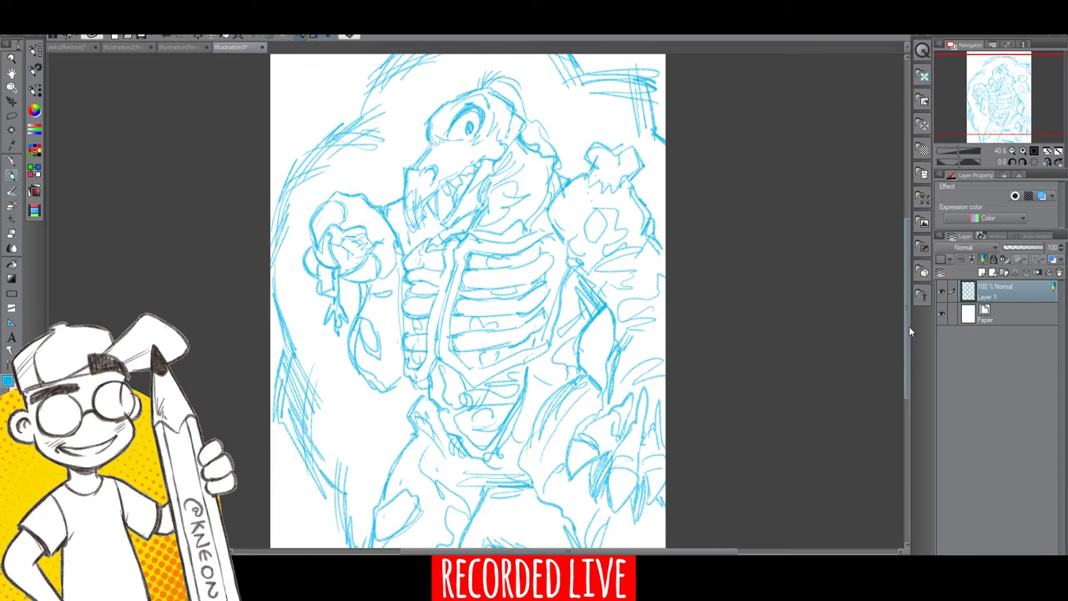
pyautogui.scroll(1, 908, 334)
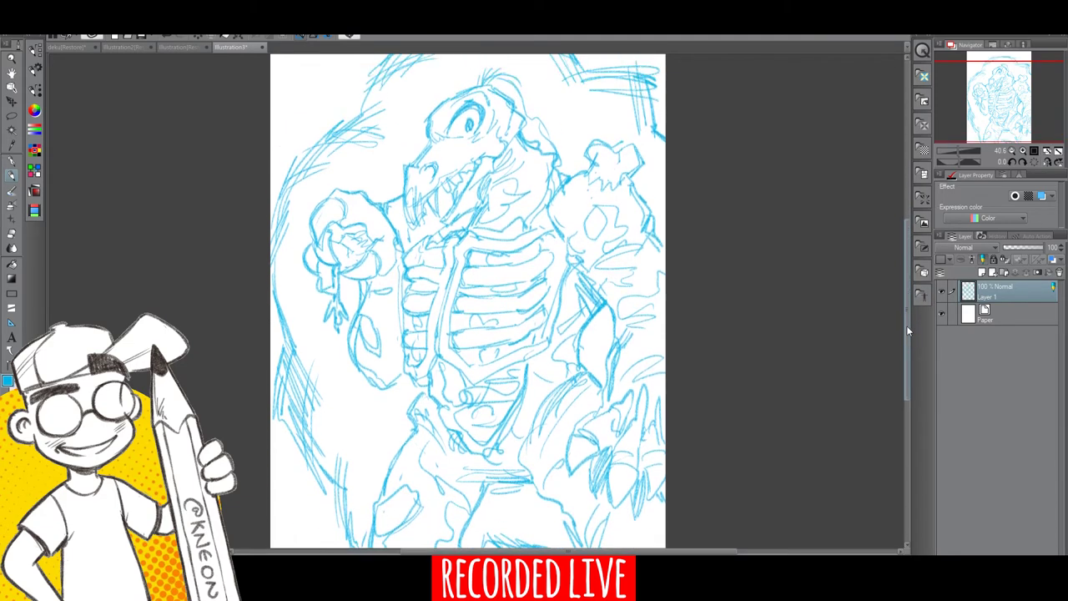
# Step: Darken the lower border of the ribcage and hatch the flank between the belly and the near arm
pyautogui.moveTo(444, 360)
pyautogui.mouseDown()
pyautogui.moveTo(474, 384)
pyautogui.moveTo(547, 347)
pyautogui.mouseUp()
pyautogui.moveTo(433, 362)
pyautogui.mouseDown()
pyautogui.moveTo(422, 377)
pyautogui.moveTo(405, 374)
pyautogui.moveTo(409, 328)
pyautogui.mouseUp()
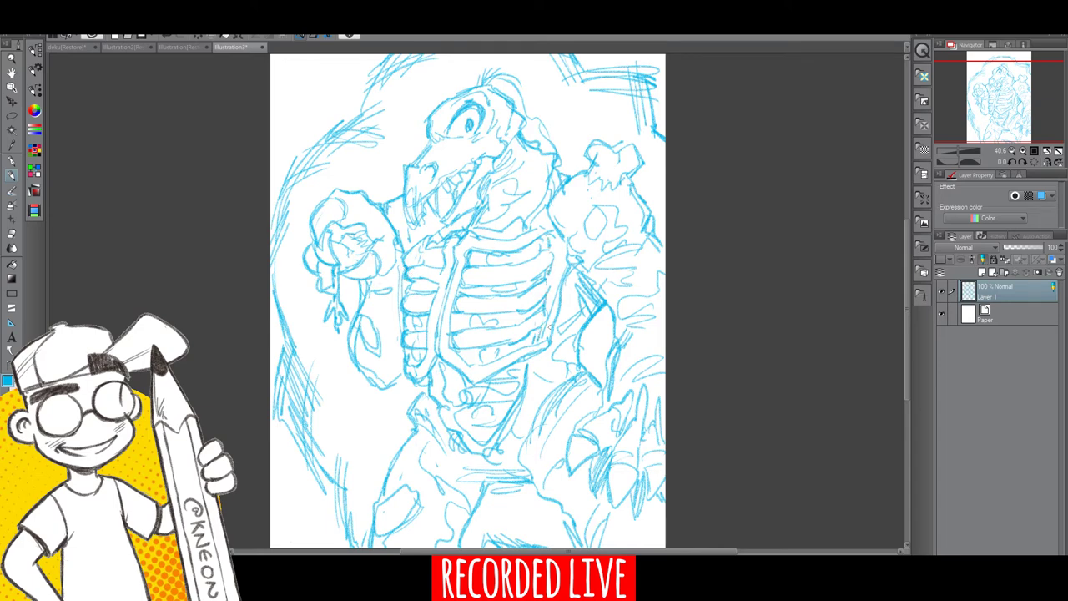
pyautogui.moveTo(554, 321)
pyautogui.mouseDown()
pyautogui.moveTo(569, 258)
pyautogui.moveTo(508, 454)
pyautogui.mouseUp()
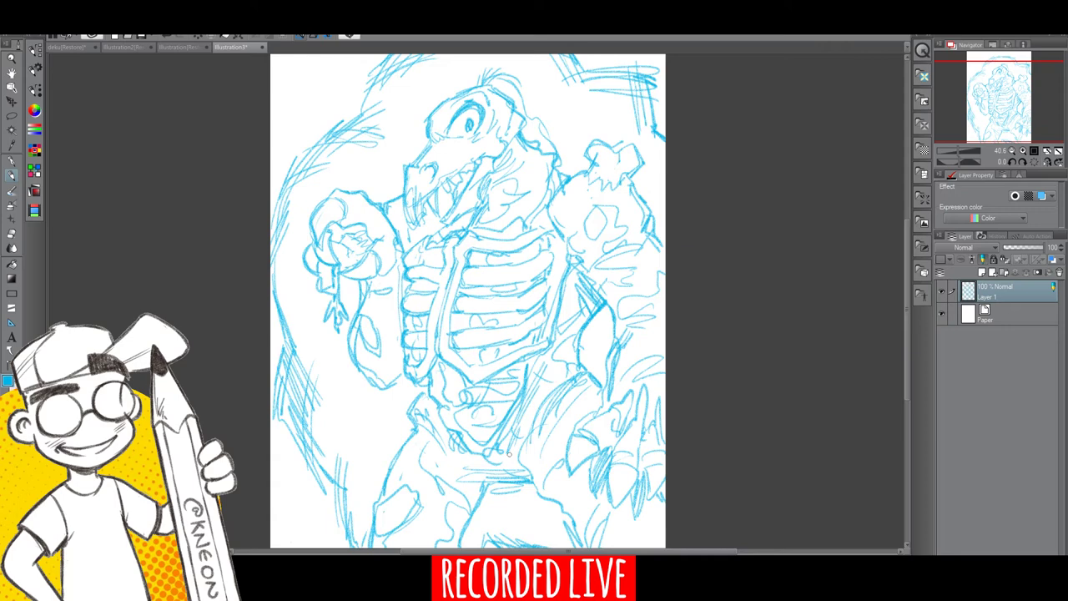
# Step: Reinforce the raised arm's contour around the elbow and add shading strokes next to its wound
pyautogui.moveTo(407, 260)
pyautogui.mouseDown()
pyautogui.moveTo(424, 238)
pyautogui.moveTo(404, 251)
pyautogui.mouseUp()
pyautogui.moveTo(384, 390)
pyautogui.mouseDown()
pyautogui.moveTo(412, 375)
pyautogui.moveTo(354, 344)
pyautogui.moveTo(360, 280)
pyautogui.mouseUp()
pyautogui.moveTo(374, 372)
pyautogui.mouseDown()
pyautogui.moveTo(397, 329)
pyautogui.moveTo(376, 379)
pyautogui.moveTo(384, 388)
pyautogui.mouseUp()
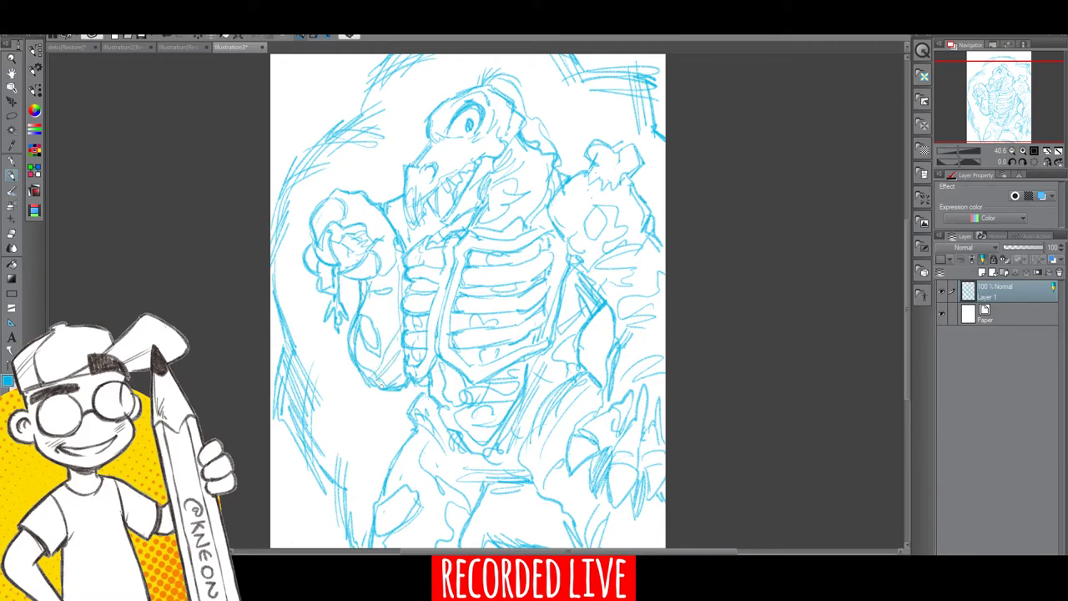
# Step: Sketch a bone stub on the far shoulder behind the jaw and darken the near shoulder's bone and outer edge
pyautogui.moveTo(386, 190)
pyautogui.mouseDown()
pyautogui.moveTo(405, 173)
pyautogui.moveTo(379, 197)
pyautogui.mouseUp()
pyautogui.moveTo(392, 196); pyautogui.dragTo(389, 205)
pyautogui.moveTo(594, 150)
pyautogui.mouseDown()
pyautogui.moveTo(586, 167)
pyautogui.moveTo(606, 146)
pyautogui.mouseUp()
pyautogui.moveTo(649, 218); pyautogui.dragTo(654, 233)
pyautogui.moveTo(632, 184); pyautogui.dragTo(651, 208)
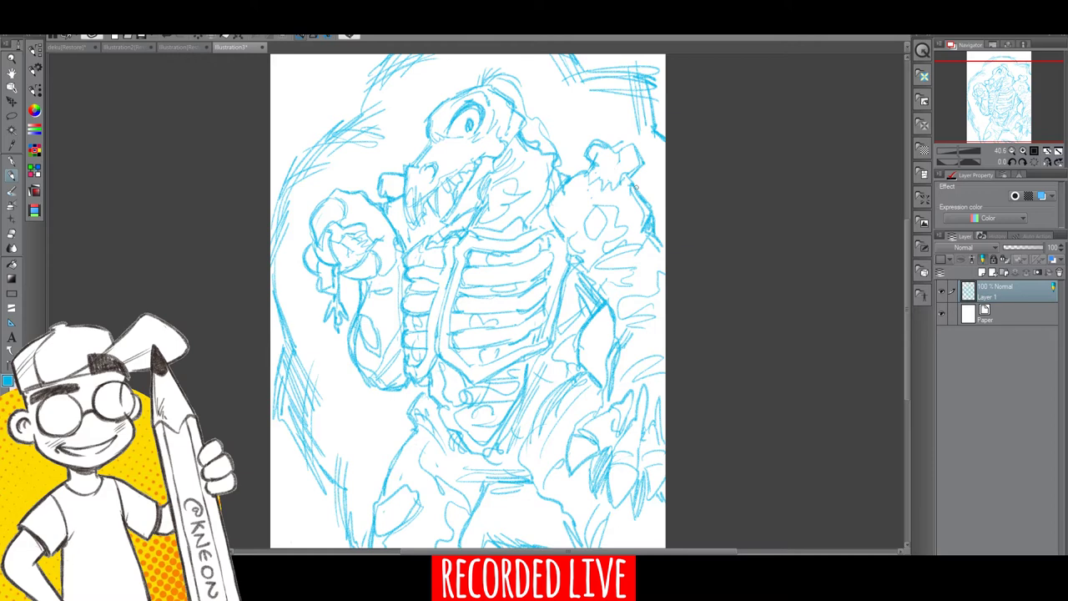
# Step: Extend long hatching strokes beneath the hanging hand's claws down to the page's bottom edge
pyautogui.click(941, 291)
pyautogui.click(941, 291)
pyautogui.scroll(-1, 906, 367)
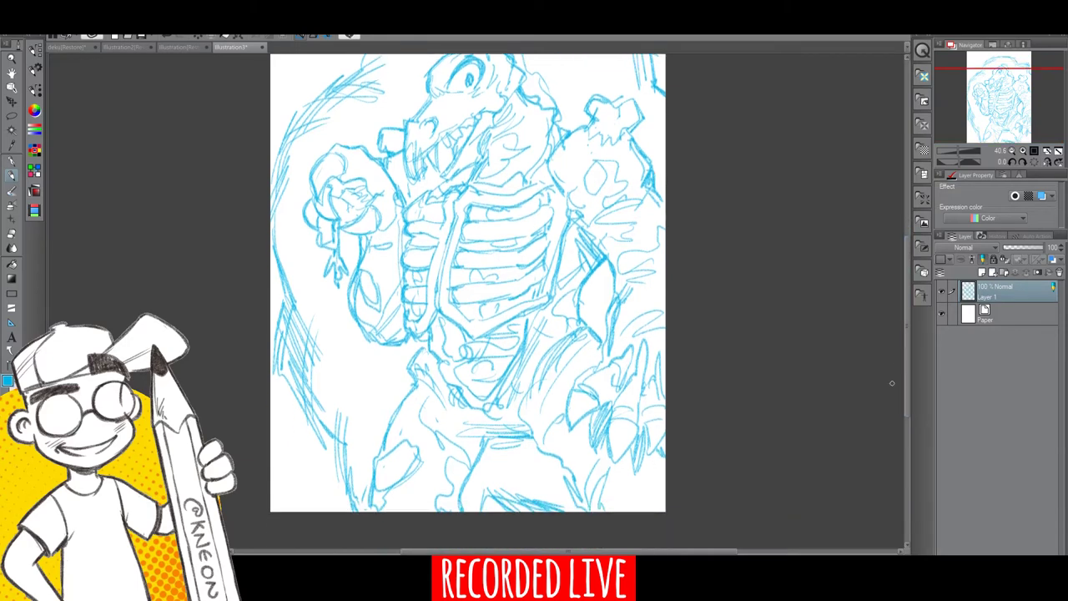
pyautogui.moveTo(635, 473); pyautogui.dragTo(632, 508)
pyautogui.moveTo(600, 441); pyautogui.dragTo(601, 488)
pyautogui.moveTo(662, 444); pyautogui.dragTo(655, 498)
pyautogui.moveTo(664, 494); pyautogui.dragTo(658, 509)
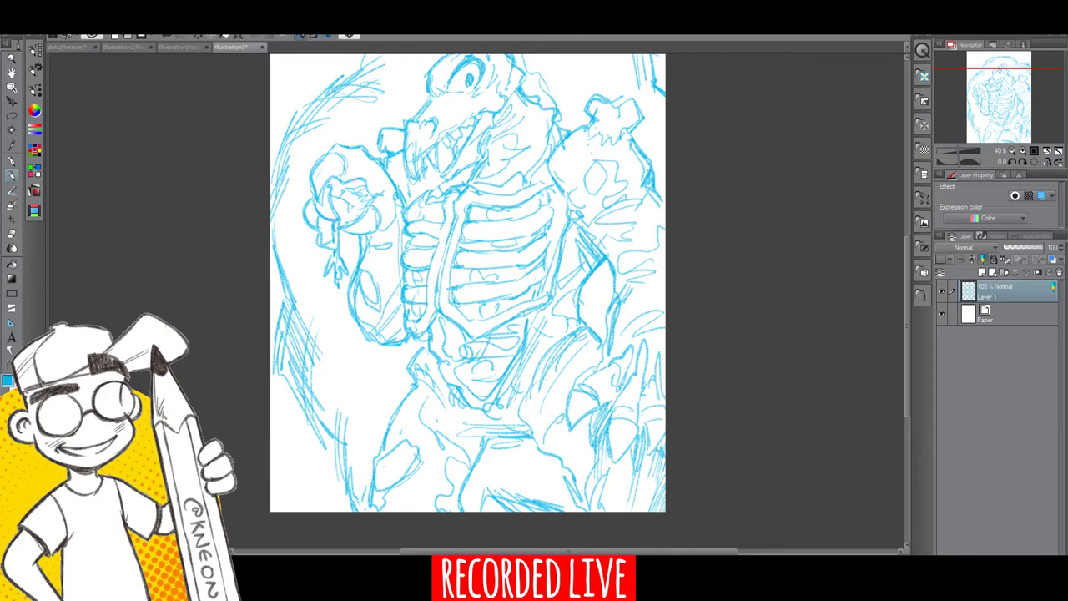
# Step: Create a new layer above the blue sketch and ready the Pen tool with black from the Copic Marker colour set
pyautogui.scroll(2, 906, 376)
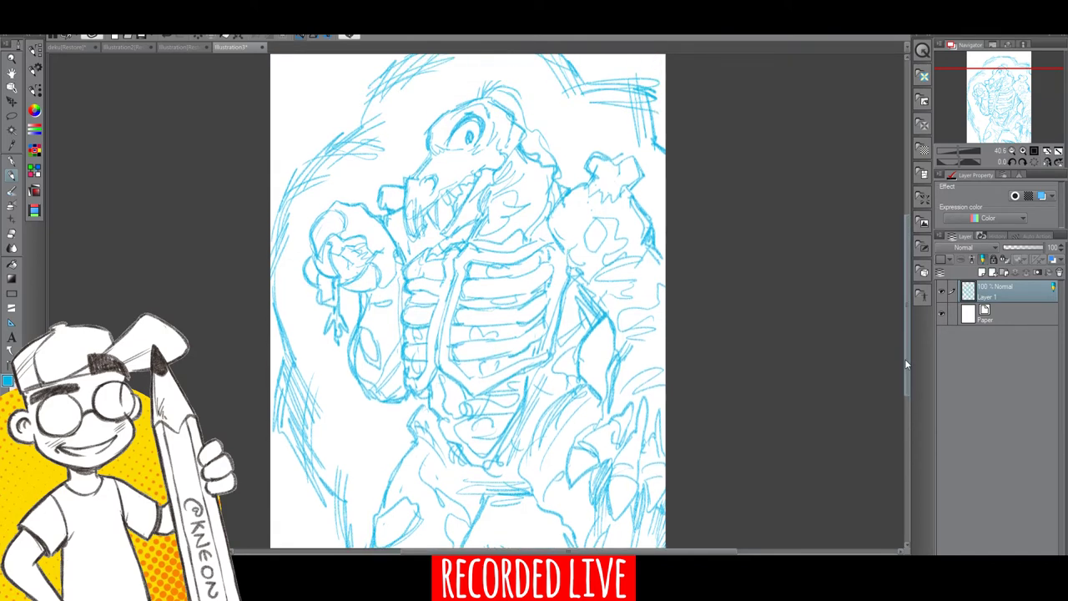
pyautogui.click(981, 273)
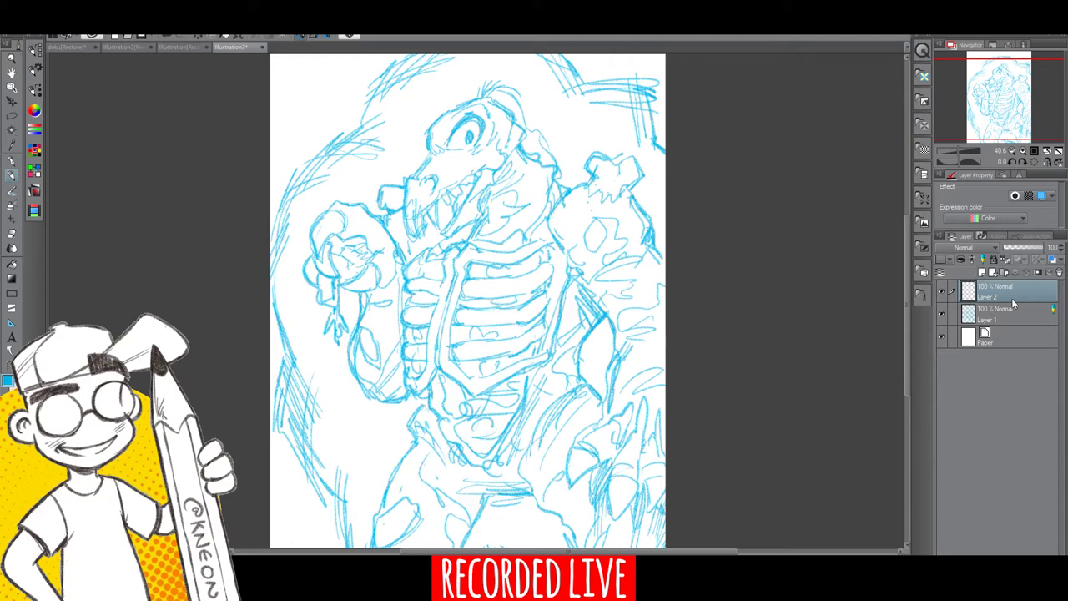
pyautogui.click(34, 151)
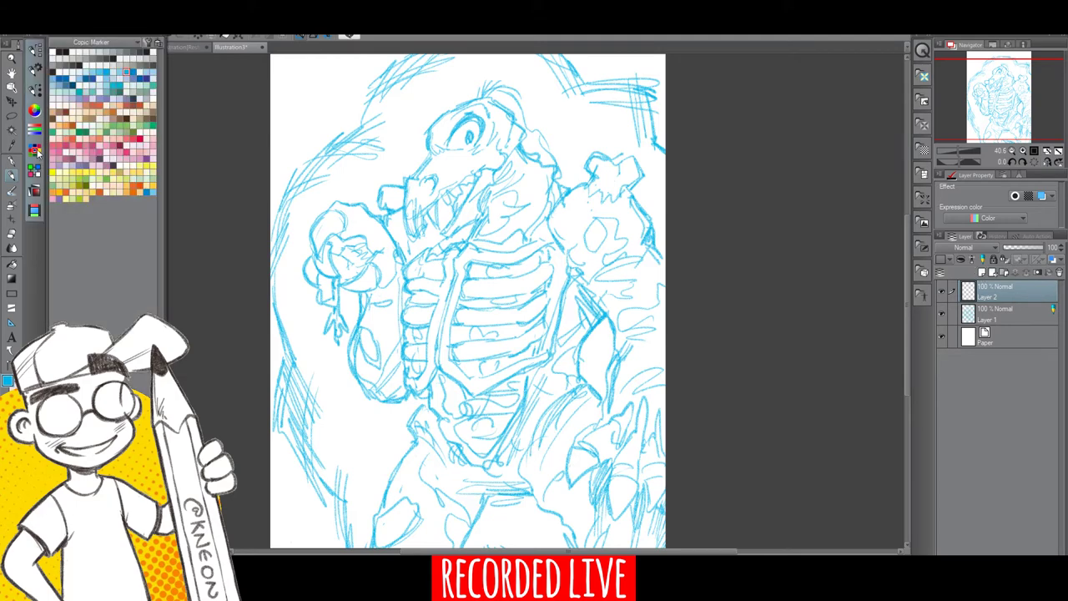
pyautogui.click(147, 53)
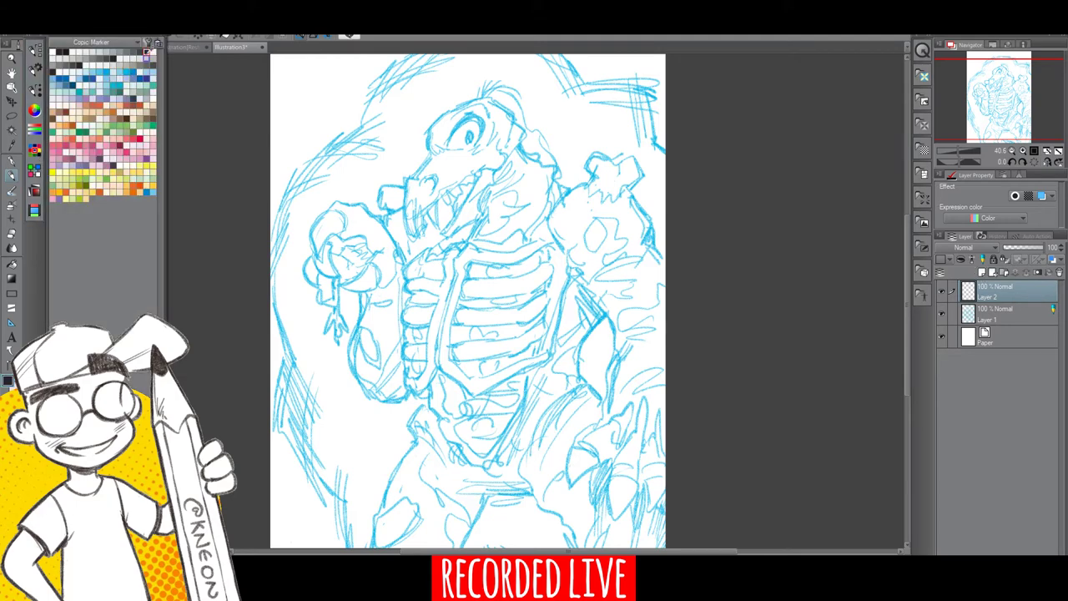
pyautogui.click(14, 165)
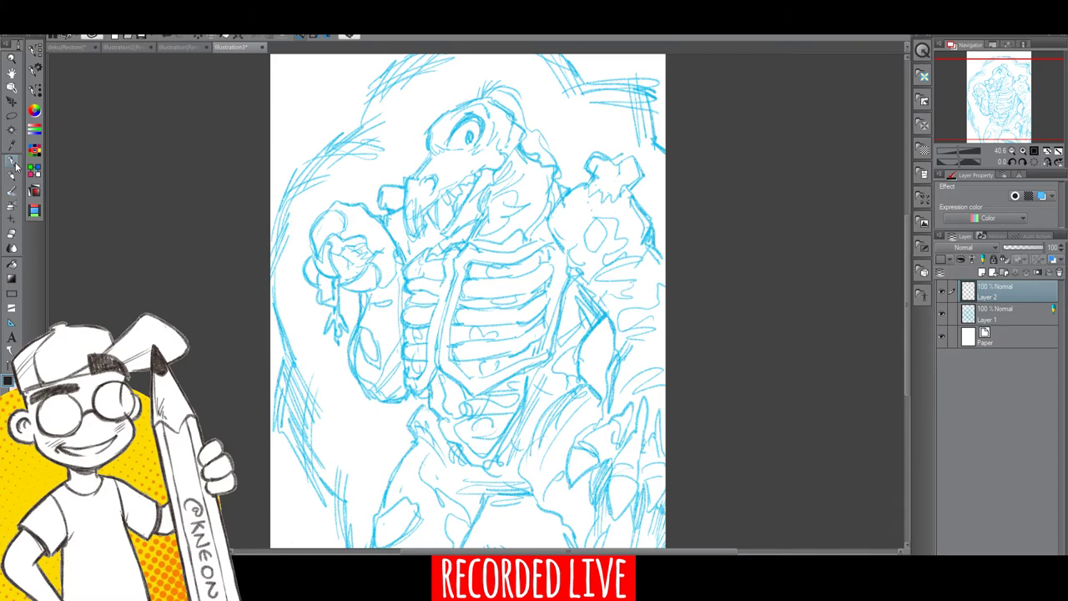
pyautogui.click(38, 92)
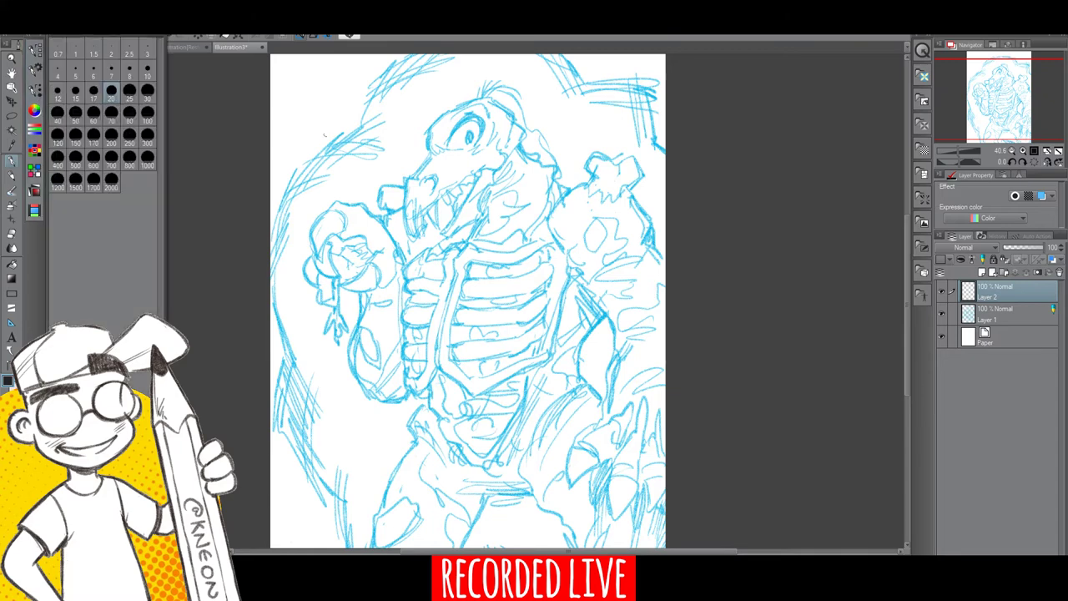
pyautogui.moveTo(330, 178)
pyautogui.mouseDown()
pyautogui.moveTo(368, 180)
pyautogui.moveTo(405, 152)
pyautogui.mouseUp()
pyautogui.click(166, 37)
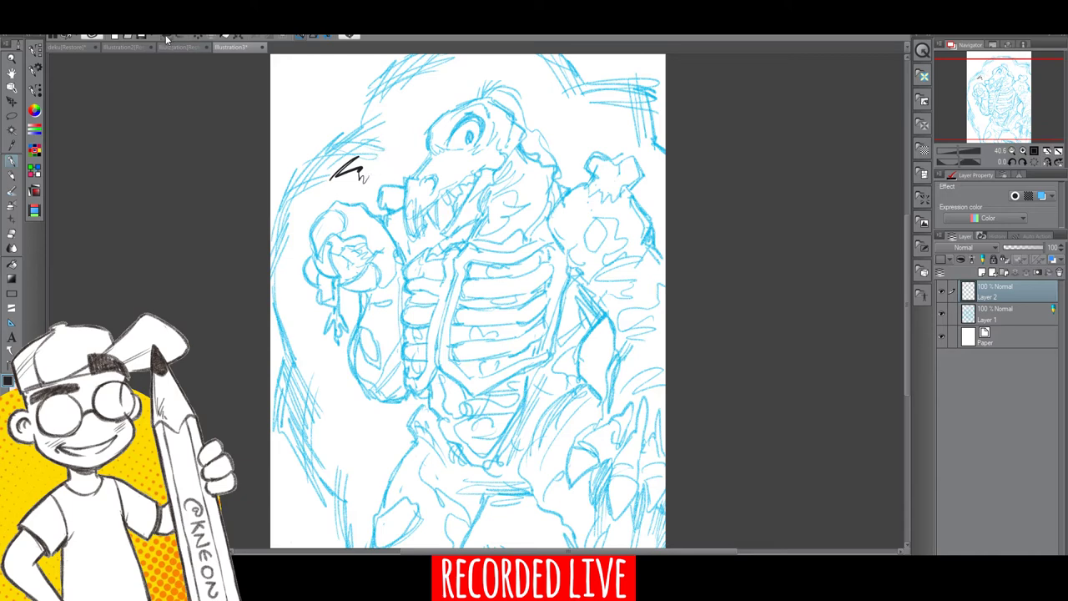
pyautogui.click(166, 37)
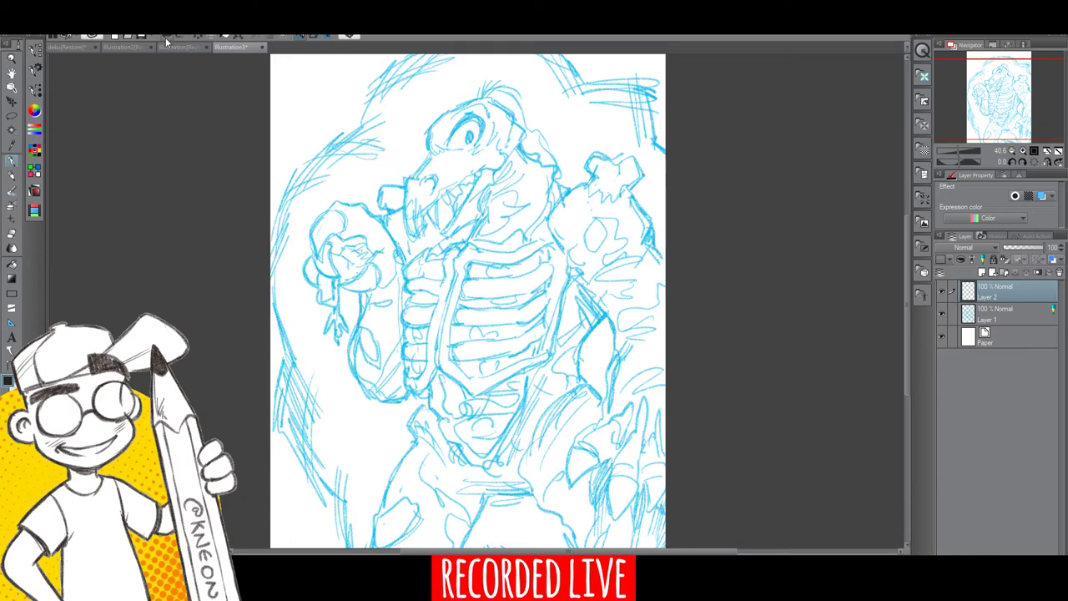
# Step: Lower the blue sketch layer's opacity to 68% and return to Layer 2 with the Pen tool for inking
pyautogui.click(995, 319)
pyautogui.moveTo(1045, 248); pyautogui.dragTo(1035, 250)
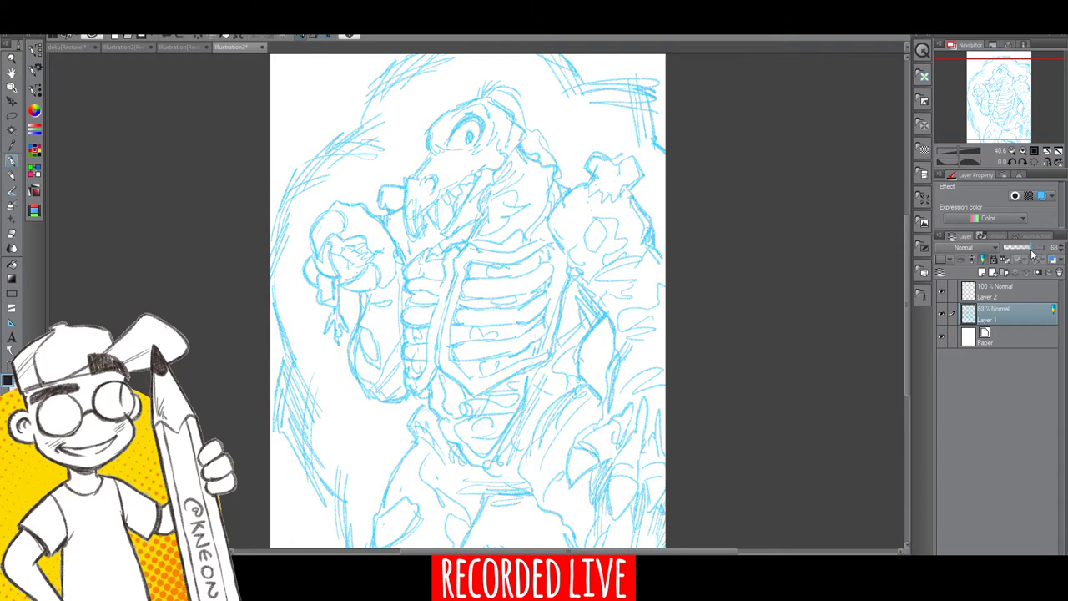
pyautogui.click(14, 58)
pyautogui.moveTo(559, 288); pyautogui.dragTo(573, 301)
pyautogui.click(991, 297)
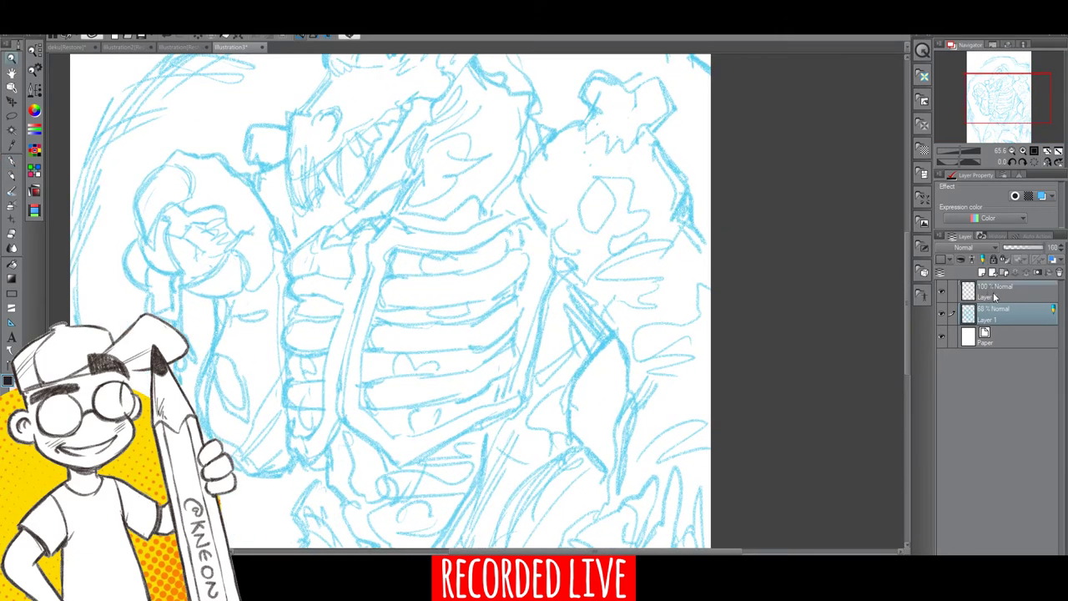
pyautogui.moveTo(906, 315)
pyautogui.mouseDown()
pyautogui.moveTo(908, 297)
pyautogui.moveTo(906, 317)
pyautogui.mouseUp()
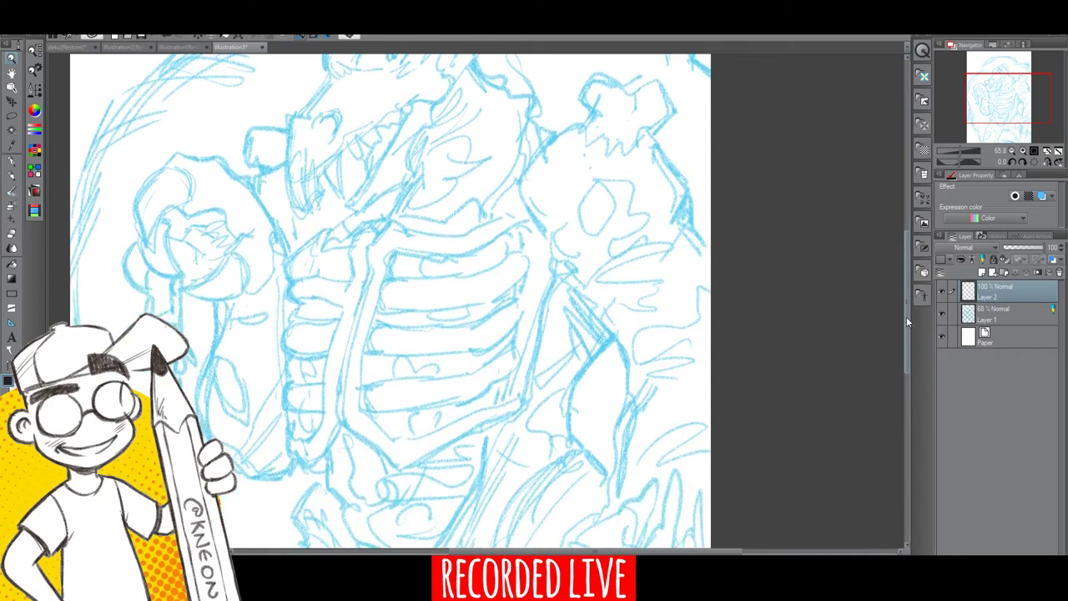
pyautogui.click(13, 165)
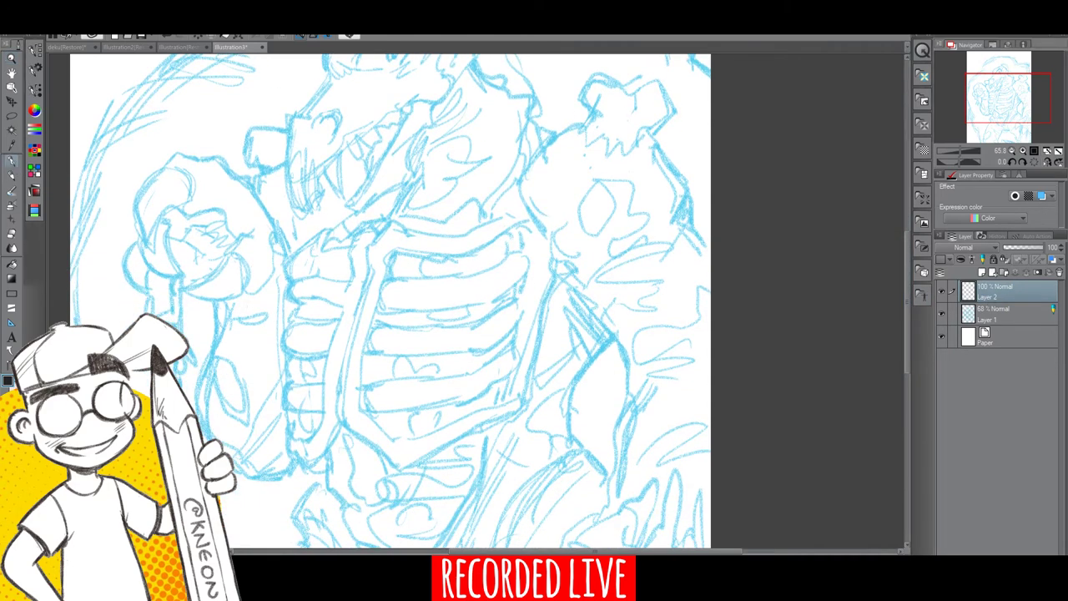
pyautogui.hotkey('alt', 'Tab')
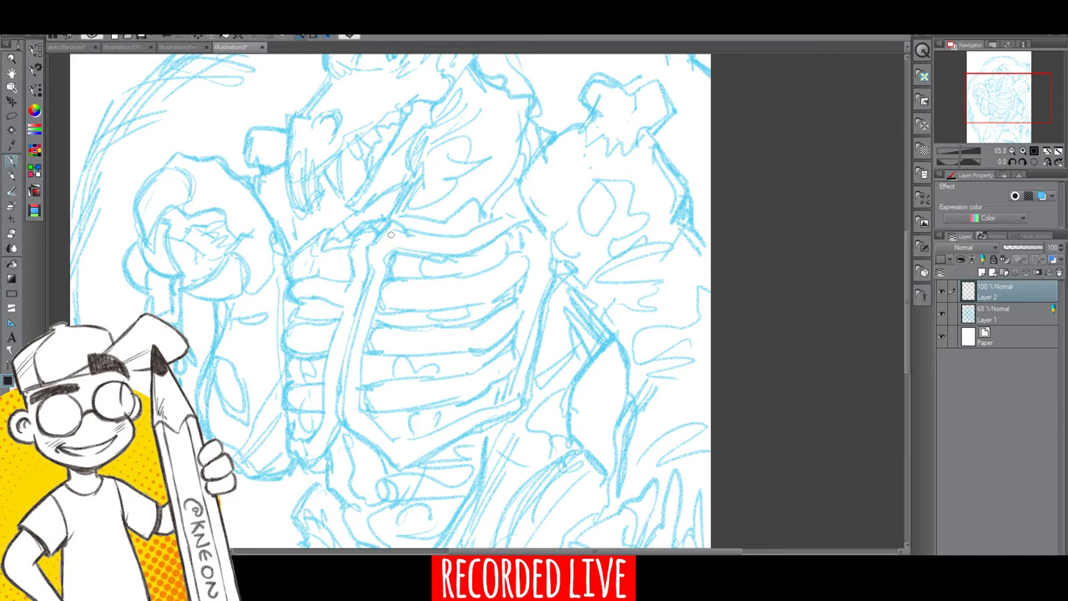
# Step: Ink the outer contour of the rib cage's larger half and outline the opening beneath its top rib
pyautogui.moveTo(389, 225)
pyautogui.mouseDown()
pyautogui.moveTo(368, 249)
pyautogui.moveTo(374, 273)
pyautogui.moveTo(348, 345)
pyautogui.moveTo(340, 413)
pyautogui.moveTo(407, 471)
pyautogui.moveTo(525, 406)
pyautogui.moveTo(556, 284)
pyautogui.mouseUp()
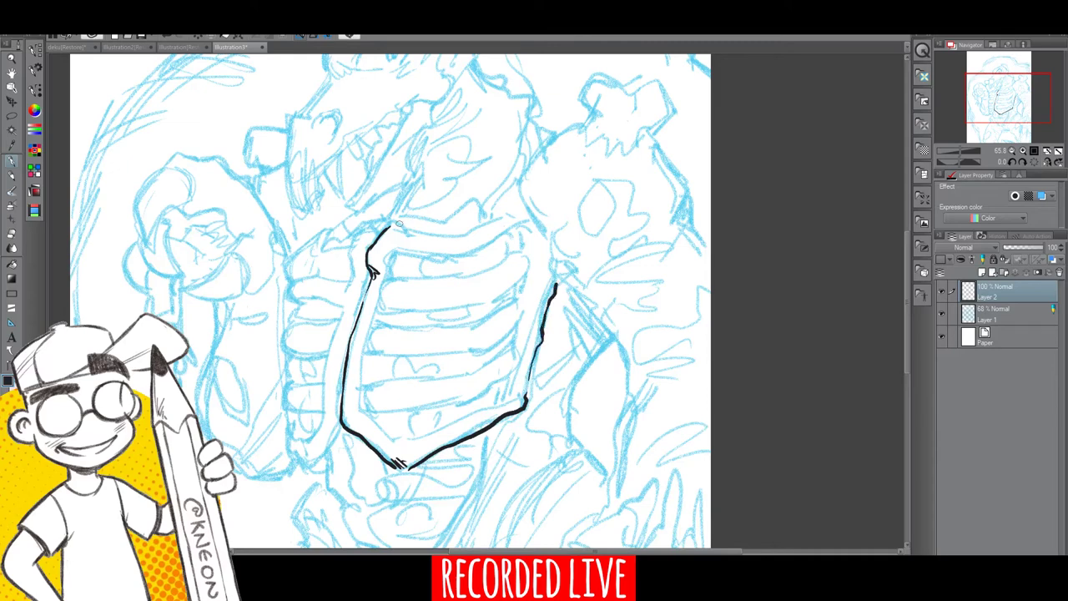
pyautogui.moveTo(389, 223)
pyautogui.mouseDown()
pyautogui.moveTo(452, 238)
pyautogui.moveTo(529, 216)
pyautogui.mouseUp()
pyautogui.moveTo(396, 255)
pyautogui.mouseDown()
pyautogui.moveTo(391, 274)
pyautogui.moveTo(444, 276)
pyautogui.moveTo(517, 250)
pyautogui.mouseUp()
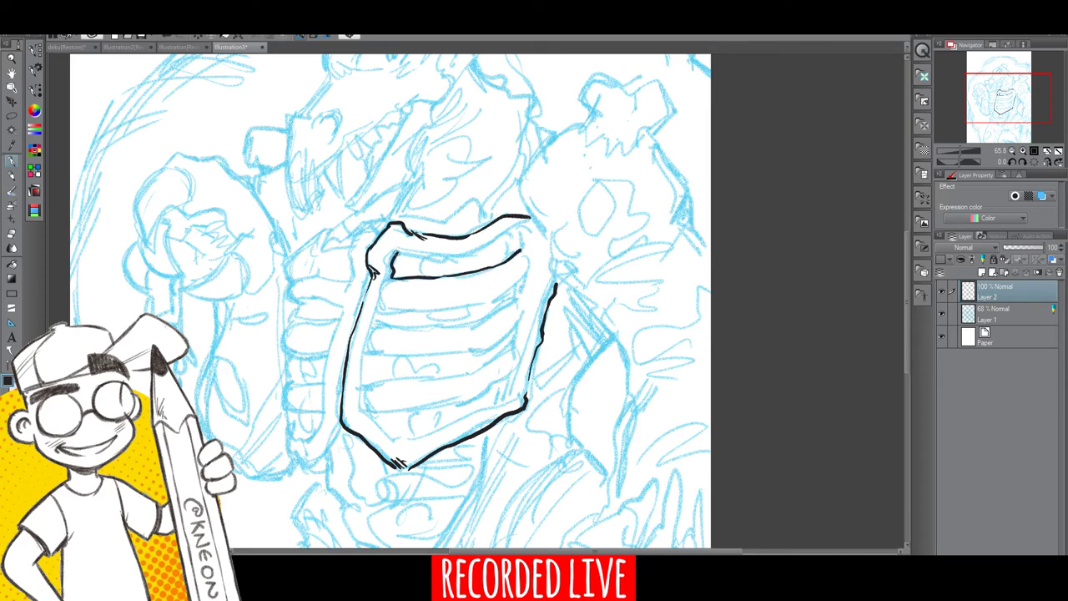
pyautogui.moveTo(394, 252)
pyautogui.mouseDown()
pyautogui.moveTo(466, 257)
pyautogui.moveTo(517, 230)
pyautogui.moveTo(519, 249)
pyautogui.mouseUp()
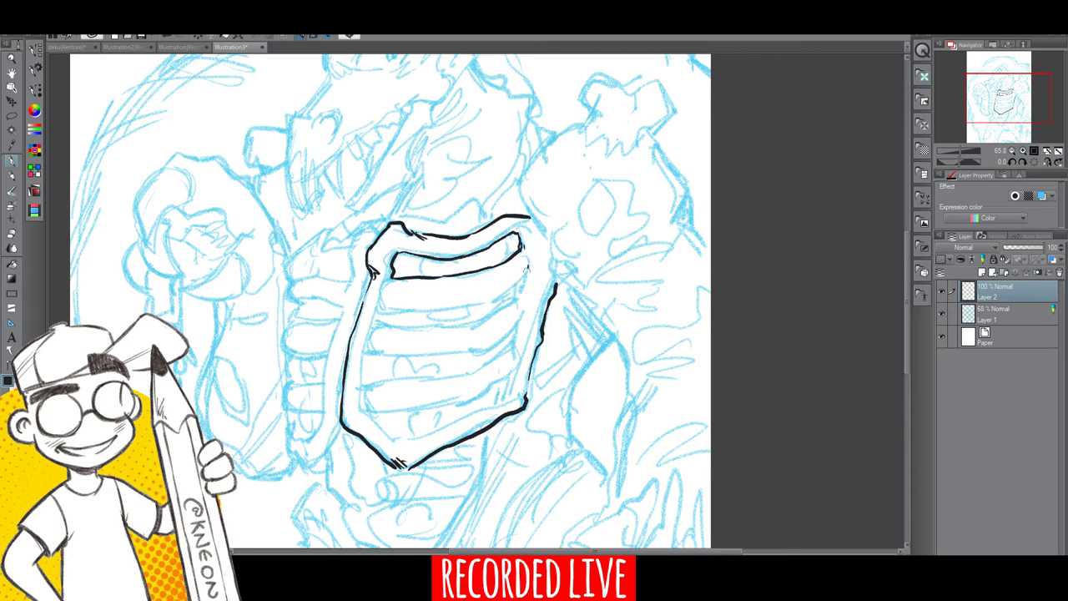
# Step: Ink the remaining curved ribs of the larger half down to the opening above the pointed lower edge
pyautogui.moveTo(374, 322)
pyautogui.mouseDown()
pyautogui.moveTo(414, 307)
pyautogui.moveTo(481, 308)
pyautogui.moveTo(514, 287)
pyautogui.moveTo(511, 302)
pyautogui.mouseUp()
pyautogui.moveTo(373, 320)
pyautogui.mouseDown()
pyautogui.moveTo(469, 327)
pyautogui.moveTo(516, 297)
pyautogui.moveTo(369, 342)
pyautogui.moveTo(394, 355)
pyautogui.moveTo(451, 355)
pyautogui.moveTo(488, 349)
pyautogui.moveTo(514, 317)
pyautogui.mouseUp()
pyautogui.moveTo(378, 296); pyautogui.dragTo(378, 310)
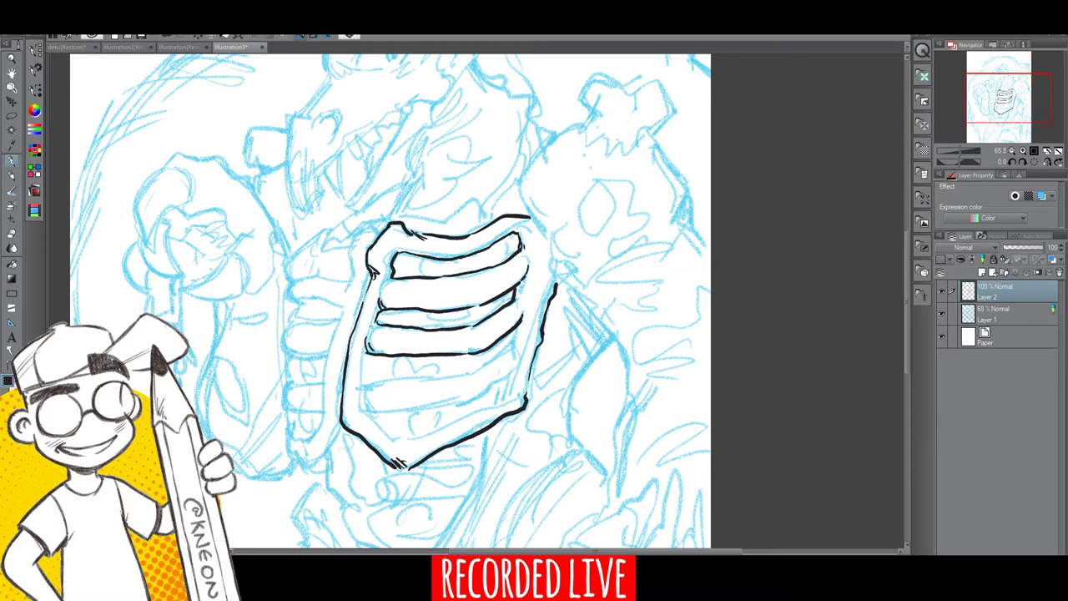
pyautogui.moveTo(365, 352)
pyautogui.mouseDown()
pyautogui.moveTo(364, 382)
pyautogui.moveTo(473, 372)
pyautogui.mouseUp()
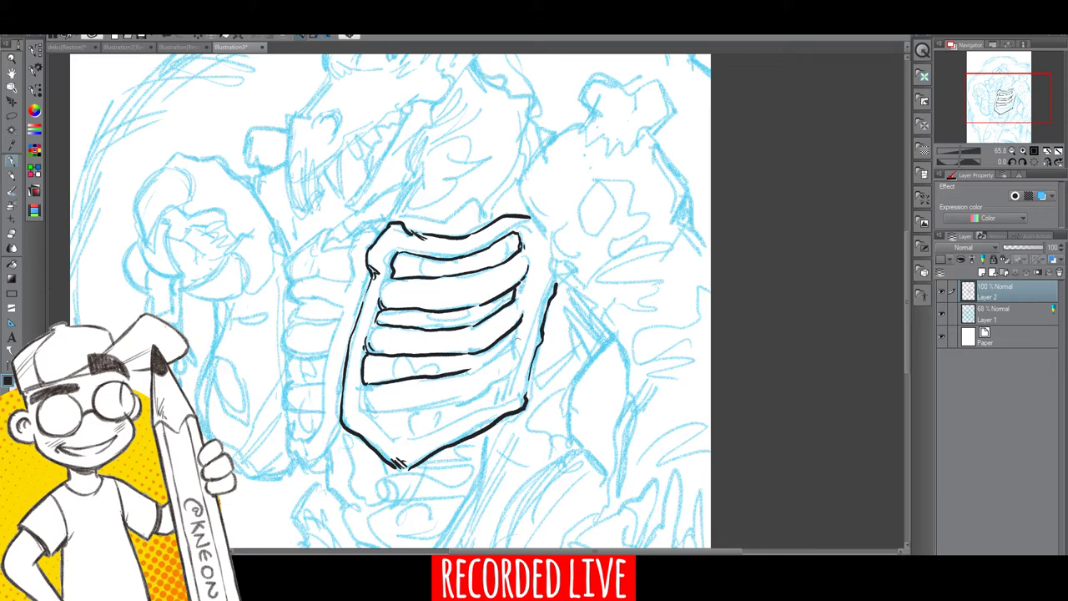
pyautogui.hotkey('ctrl', 'z')
pyautogui.moveTo(370, 384)
pyautogui.mouseDown()
pyautogui.moveTo(492, 372)
pyautogui.moveTo(517, 326)
pyautogui.mouseUp()
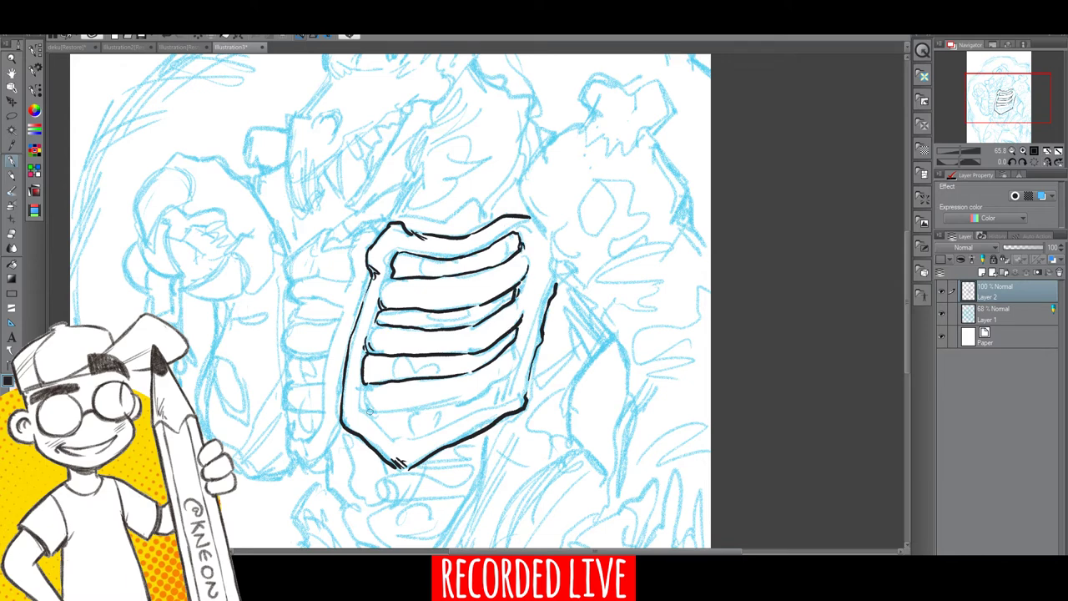
pyautogui.moveTo(369, 411)
pyautogui.mouseDown()
pyautogui.moveTo(469, 400)
pyautogui.moveTo(505, 376)
pyautogui.moveTo(490, 406)
pyautogui.mouseUp()
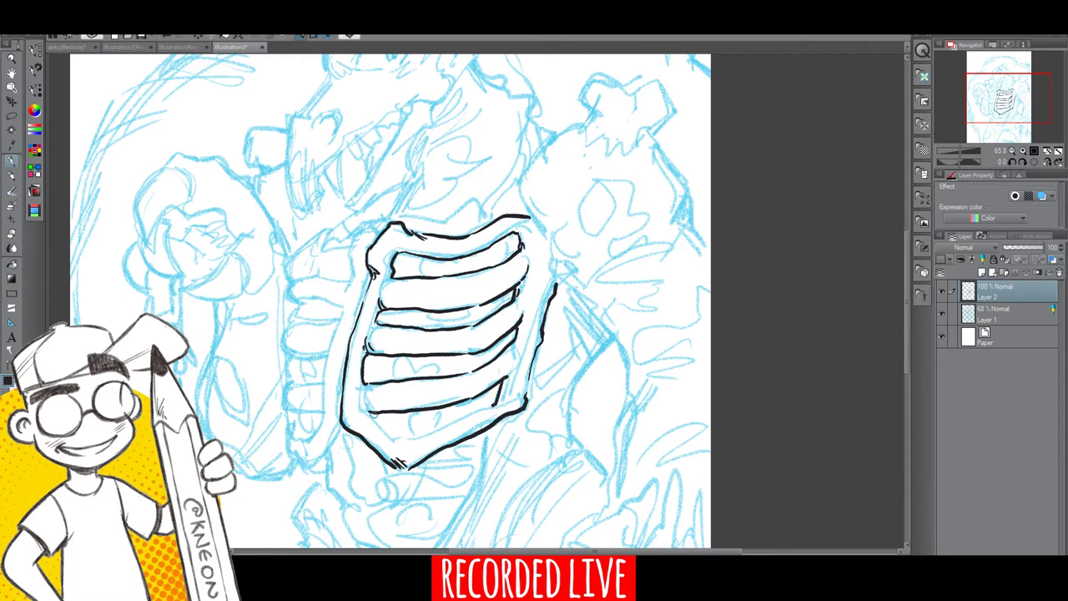
pyautogui.moveTo(368, 411)
pyautogui.mouseDown()
pyautogui.moveTo(402, 440)
pyautogui.moveTo(496, 405)
pyautogui.moveTo(503, 384)
pyautogui.moveTo(502, 399)
pyautogui.mouseUp()
# Step: Add chips to the middle ribs and short texture strokes along the bony frame around them
pyautogui.moveTo(438, 339)
pyautogui.mouseDown()
pyautogui.moveTo(487, 349)
pyautogui.moveTo(496, 334)
pyautogui.mouseUp()
pyautogui.moveTo(455, 291); pyautogui.dragTo(478, 297)
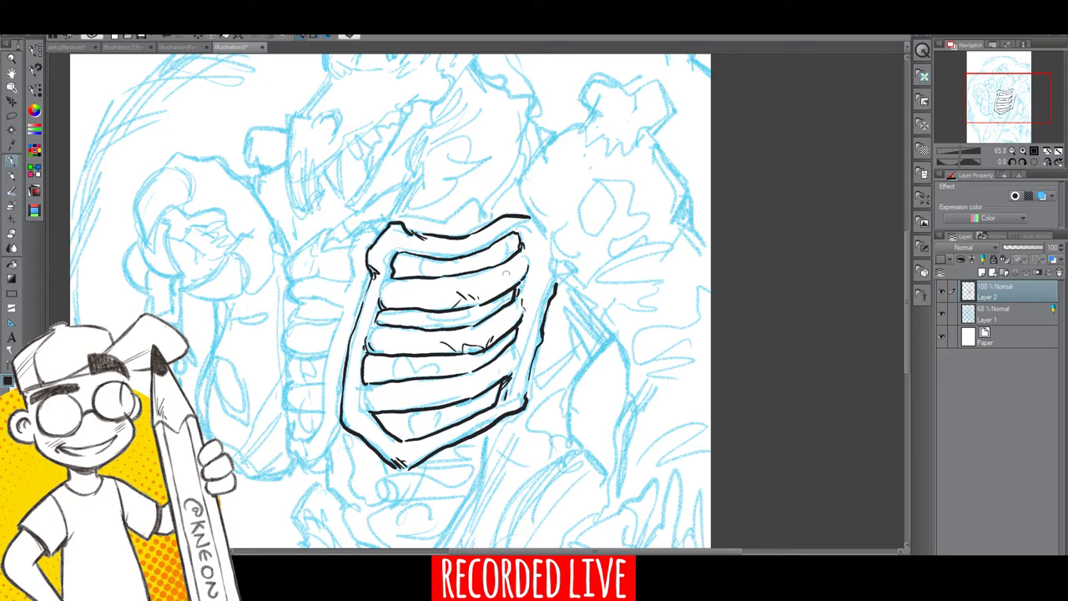
pyautogui.moveTo(538, 247)
pyautogui.mouseDown()
pyautogui.moveTo(535, 272)
pyautogui.moveTo(539, 259)
pyautogui.mouseUp()
pyautogui.moveTo(380, 258); pyautogui.dragTo(376, 271)
pyautogui.moveTo(357, 350); pyautogui.dragTo(359, 365)
pyautogui.moveTo(353, 389)
pyautogui.mouseDown()
pyautogui.moveTo(348, 417)
pyautogui.moveTo(391, 459)
pyautogui.mouseUp()
# Step: Add fine texture strokes across the ribs of the larger half and on its outer edge
pyautogui.moveTo(419, 405)
pyautogui.mouseDown()
pyautogui.moveTo(498, 364)
pyautogui.moveTo(498, 374)
pyautogui.mouseUp()
pyautogui.moveTo(370, 401); pyautogui.dragTo(375, 408)
pyautogui.moveTo(372, 402); pyautogui.dragTo(386, 407)
pyautogui.moveTo(381, 402); pyautogui.dragTo(391, 407)
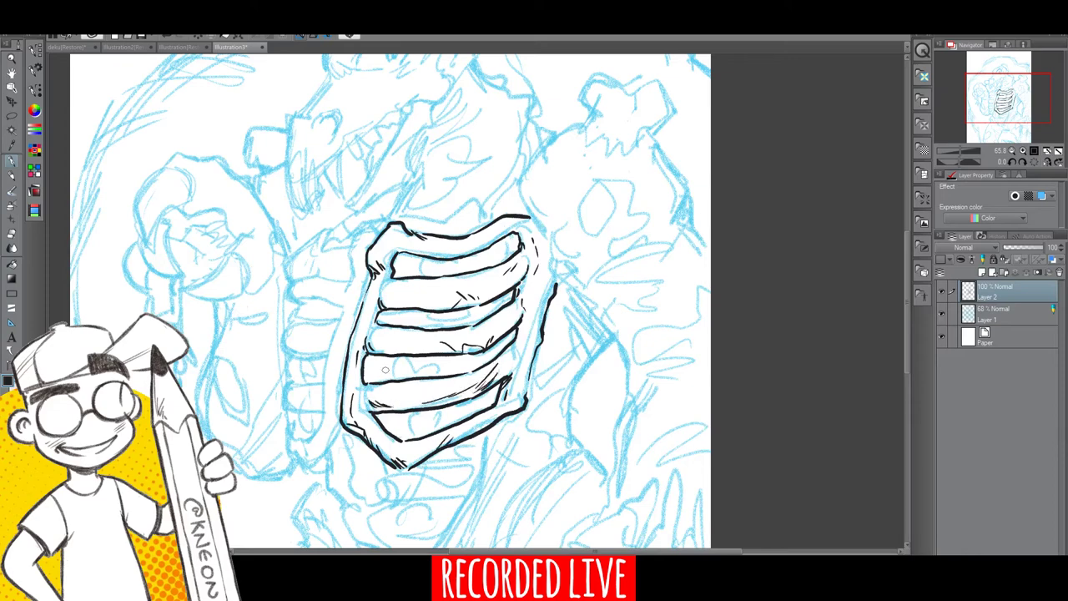
pyautogui.moveTo(379, 339); pyautogui.dragTo(387, 347)
pyautogui.moveTo(369, 307); pyautogui.dragTo(431, 294)
pyautogui.moveTo(495, 292); pyautogui.dragTo(508, 282)
pyautogui.moveTo(456, 250); pyautogui.dragTo(470, 245)
pyautogui.moveTo(536, 299); pyautogui.dragTo(534, 315)
# Step: Ink the top ribs of the narrow far half of the rib cage, including the knob beside the sternum
pyautogui.moveTo(298, 254); pyautogui.dragTo(287, 274)
pyautogui.moveTo(294, 257)
pyautogui.mouseDown()
pyautogui.moveTo(381, 223)
pyautogui.moveTo(303, 277)
pyautogui.moveTo(347, 286)
pyautogui.mouseUp()
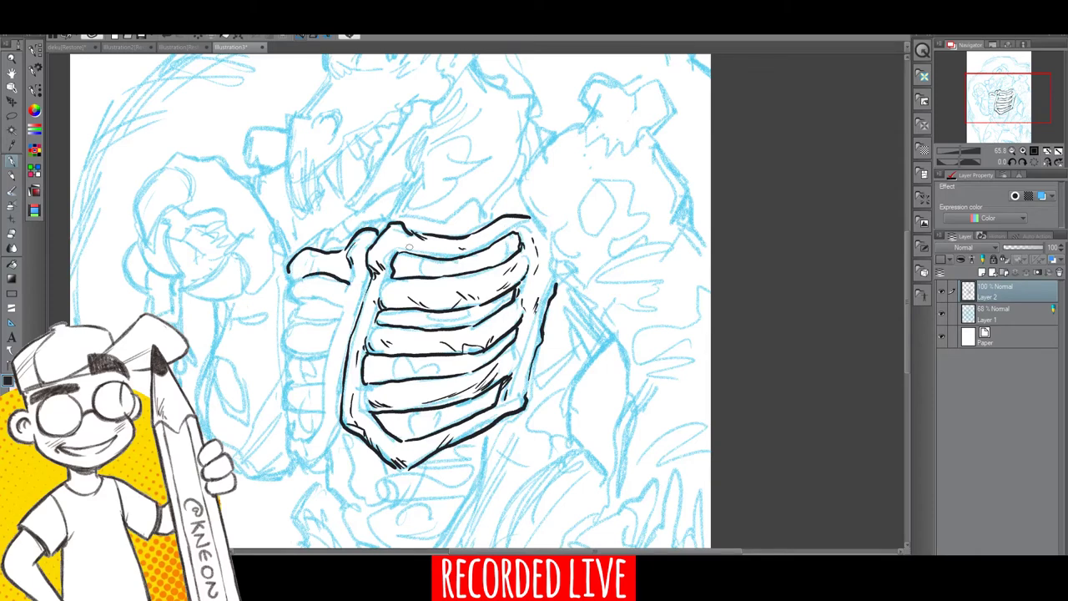
pyautogui.click(165, 37)
pyautogui.moveTo(305, 269); pyautogui.dragTo(352, 265)
pyautogui.moveTo(292, 288)
pyautogui.mouseDown()
pyautogui.moveTo(294, 312)
pyautogui.moveTo(342, 306)
pyautogui.moveTo(307, 280)
pyautogui.moveTo(348, 282)
pyautogui.moveTo(352, 268)
pyautogui.moveTo(299, 278)
pyautogui.mouseUp()
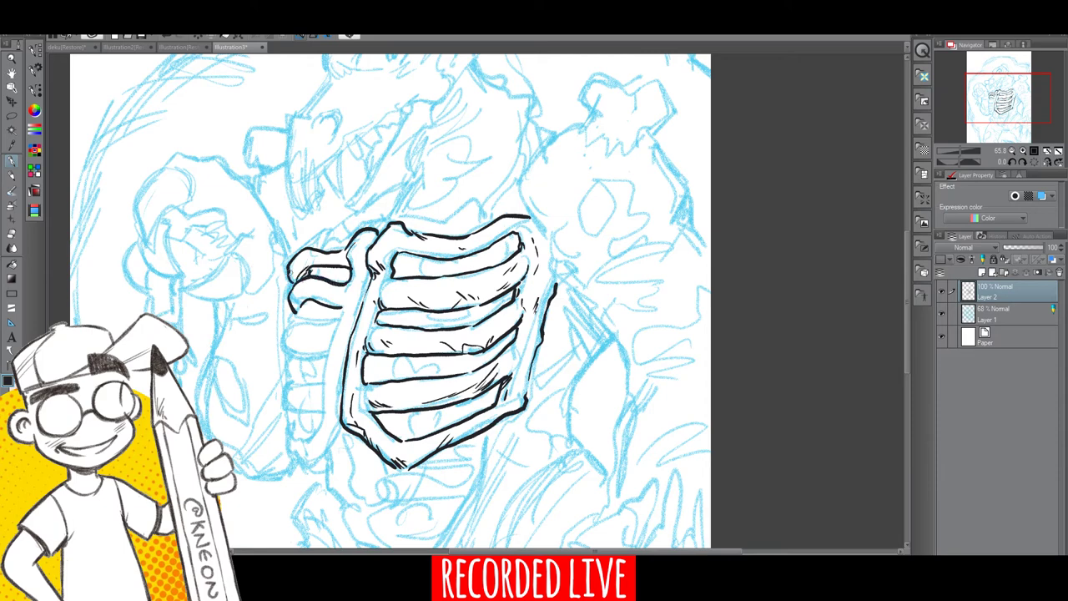
pyautogui.moveTo(289, 329); pyautogui.dragTo(337, 318)
pyautogui.moveTo(289, 330)
pyautogui.mouseDown()
pyautogui.moveTo(286, 350)
pyautogui.moveTo(323, 359)
pyautogui.mouseUp()
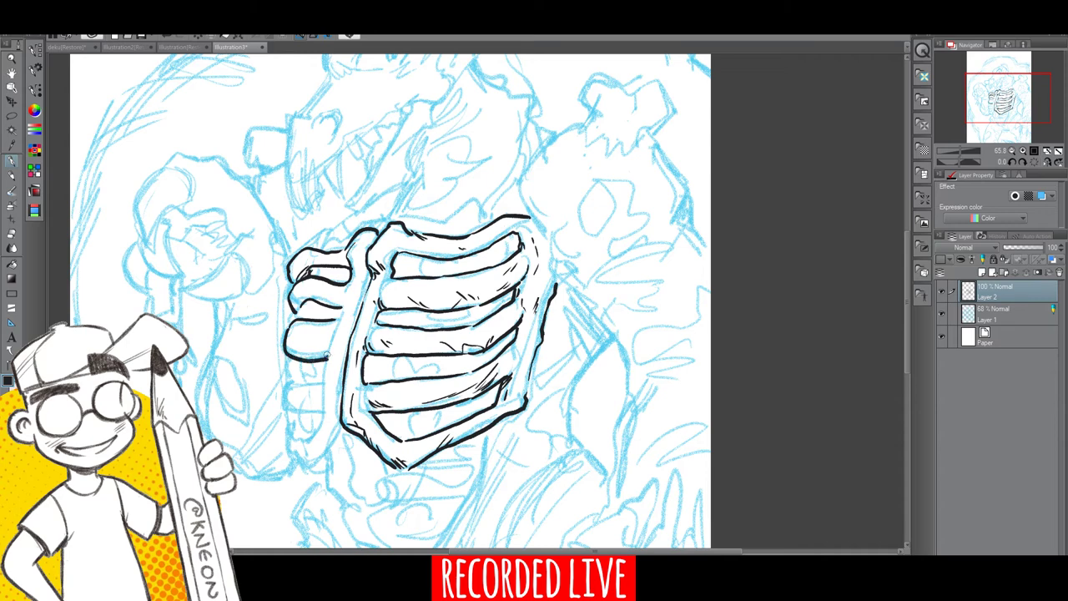
pyautogui.hotkey('ctrl', 'z')
pyautogui.hotkey('ctrl', 'z')
pyautogui.hotkey('ctrl', 'z')
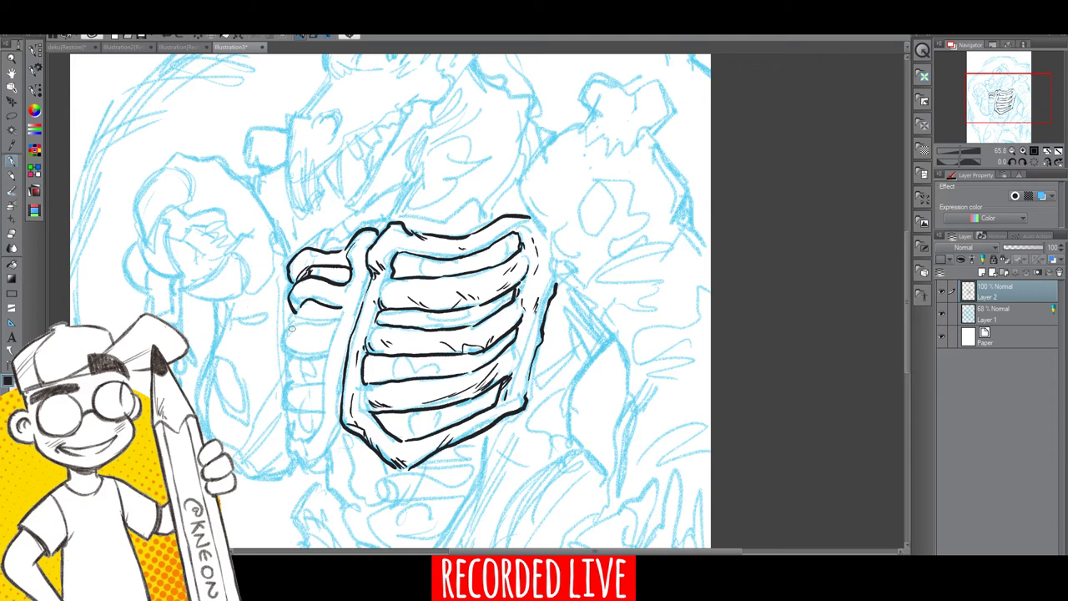
# Step: Ink the remaining ribs and pointed lower end of the far half, adding dark strokes in the gaps
pyautogui.moveTo(292, 328)
pyautogui.mouseDown()
pyautogui.moveTo(336, 322)
pyautogui.moveTo(287, 337)
pyautogui.moveTo(287, 356)
pyautogui.moveTo(327, 352)
pyautogui.mouseUp()
pyautogui.moveTo(287, 384)
pyautogui.mouseDown()
pyautogui.moveTo(324, 408)
pyautogui.moveTo(287, 382)
pyautogui.moveTo(326, 381)
pyautogui.mouseUp()
pyautogui.moveTo(326, 384); pyautogui.dragTo(325, 361)
pyautogui.moveTo(334, 318); pyautogui.dragTo(342, 306)
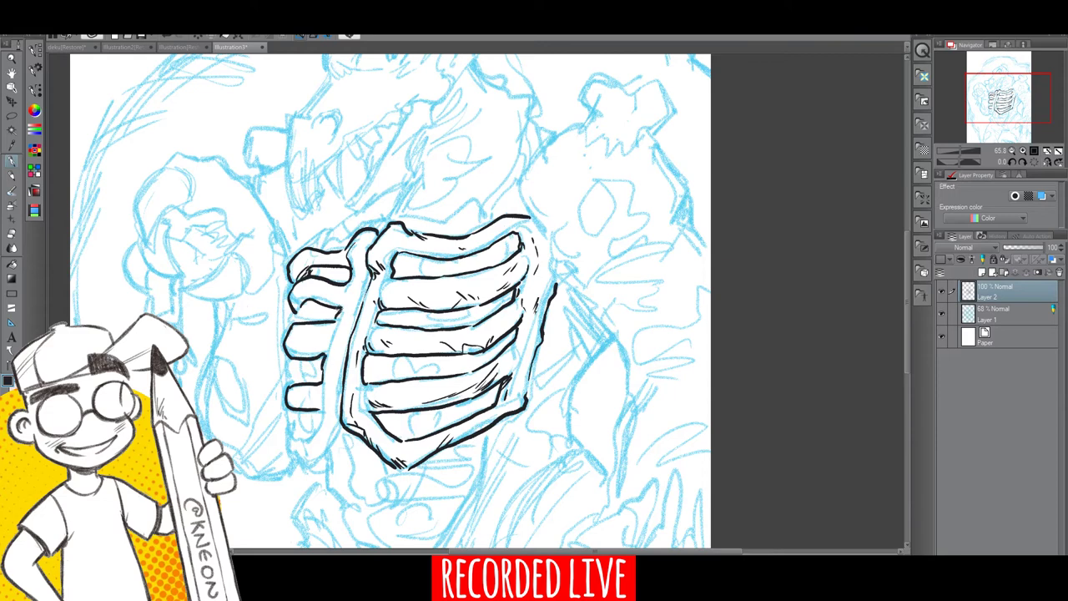
pyautogui.moveTo(307, 345); pyautogui.dragTo(302, 361)
pyautogui.moveTo(308, 300)
pyautogui.mouseDown()
pyautogui.moveTo(290, 319)
pyautogui.moveTo(297, 381)
pyautogui.moveTo(285, 443)
pyautogui.moveTo(302, 450)
pyautogui.moveTo(315, 436)
pyautogui.moveTo(310, 465)
pyautogui.moveTo(347, 425)
pyautogui.moveTo(324, 407)
pyautogui.mouseUp()
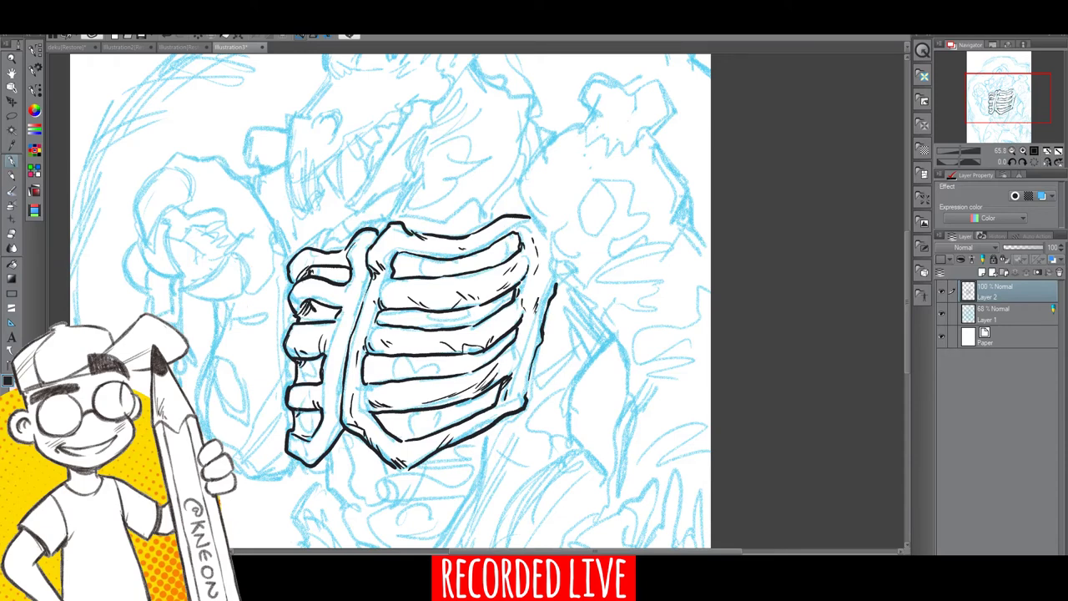
# Step: Add texture strokes along the far ribs and sternum, and ink a crack across the larger half's middle rib
pyautogui.moveTo(289, 439); pyautogui.dragTo(295, 444)
pyautogui.moveTo(306, 455); pyautogui.dragTo(314, 460)
pyautogui.moveTo(327, 417); pyautogui.dragTo(328, 409)
pyautogui.moveTo(333, 367)
pyautogui.mouseDown()
pyautogui.moveTo(364, 284)
pyautogui.moveTo(357, 257)
pyautogui.mouseUp()
pyautogui.moveTo(316, 289); pyautogui.dragTo(335, 309)
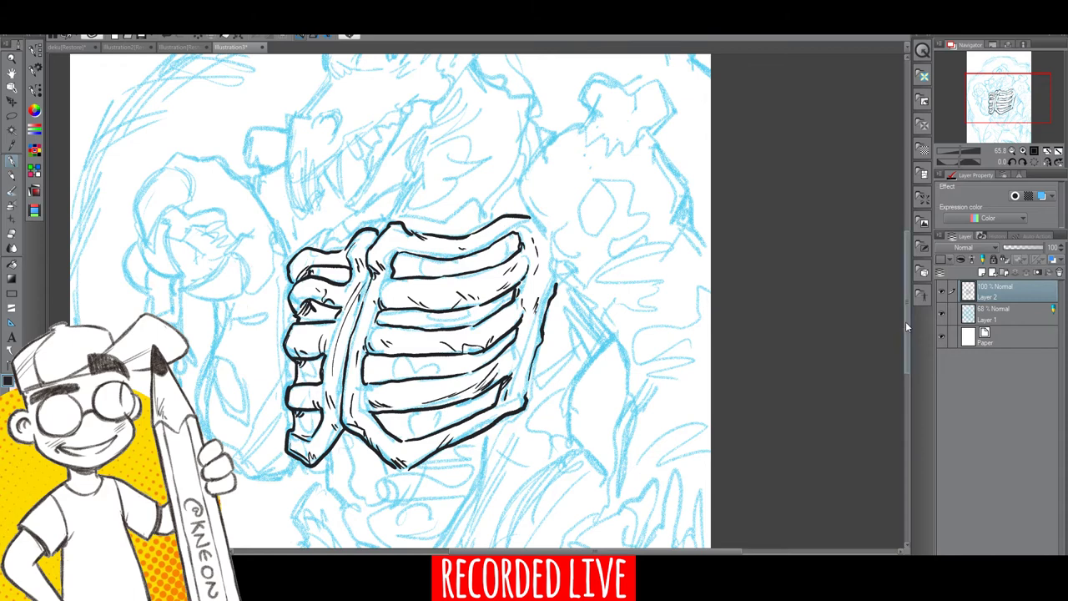
pyautogui.moveTo(906, 321); pyautogui.dragTo(908, 342)
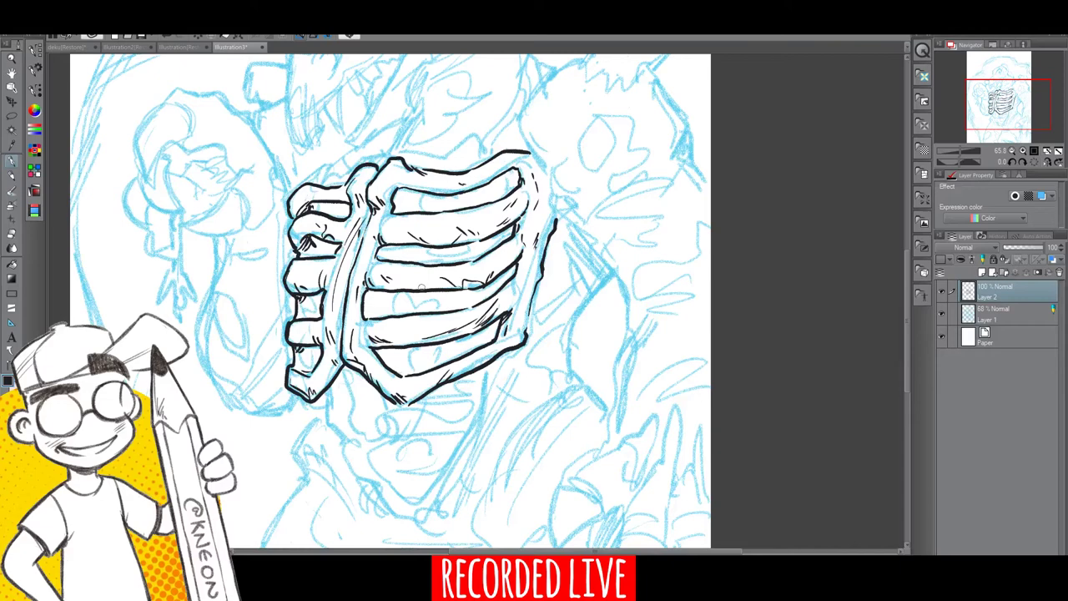
pyautogui.moveTo(422, 287)
pyautogui.mouseDown()
pyautogui.moveTo(422, 266)
pyautogui.moveTo(426, 286)
pyautogui.mouseUp()
# Step: Ink the stacked, tapering folds of the belly beneath the rib cage
pyautogui.moveTo(904, 348); pyautogui.dragTo(907, 365)
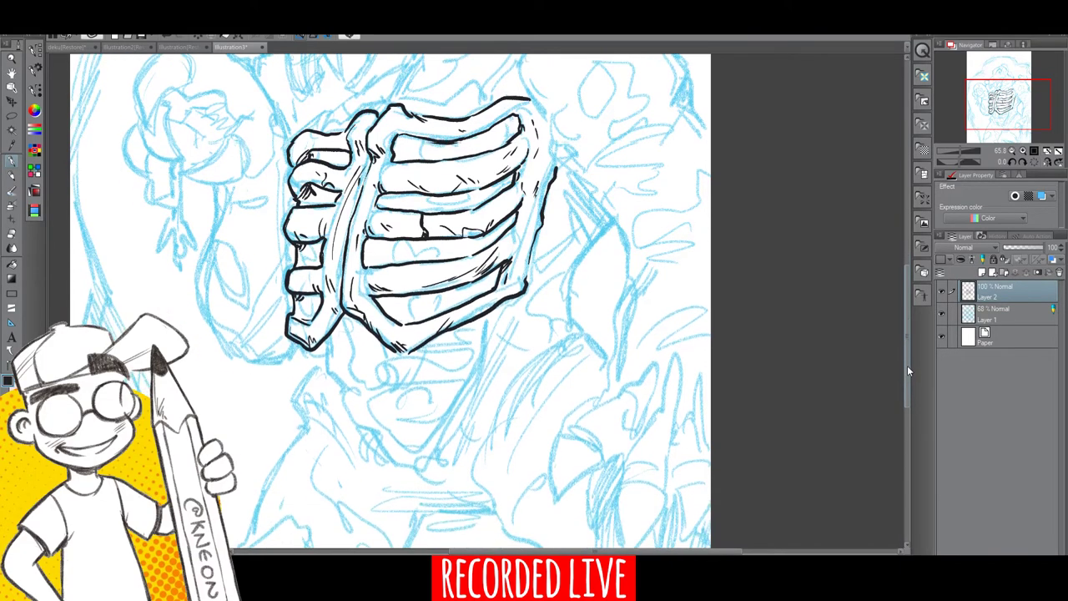
pyautogui.moveTo(318, 342); pyautogui.dragTo(424, 363)
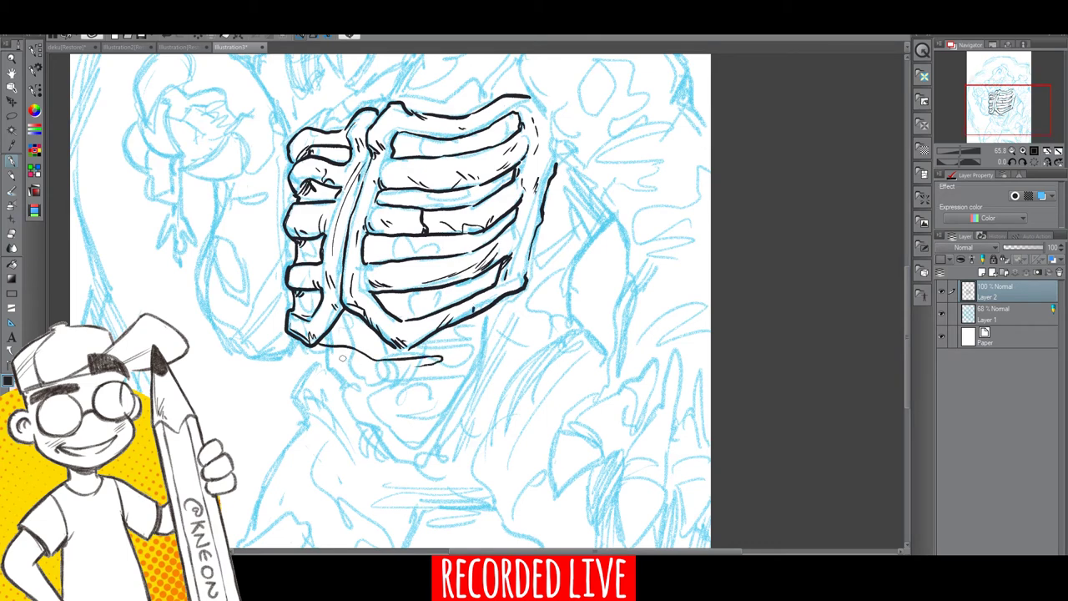
pyautogui.moveTo(342, 357)
pyautogui.mouseDown()
pyautogui.moveTo(346, 384)
pyautogui.moveTo(413, 393)
pyautogui.moveTo(473, 366)
pyautogui.moveTo(482, 319)
pyautogui.mouseUp()
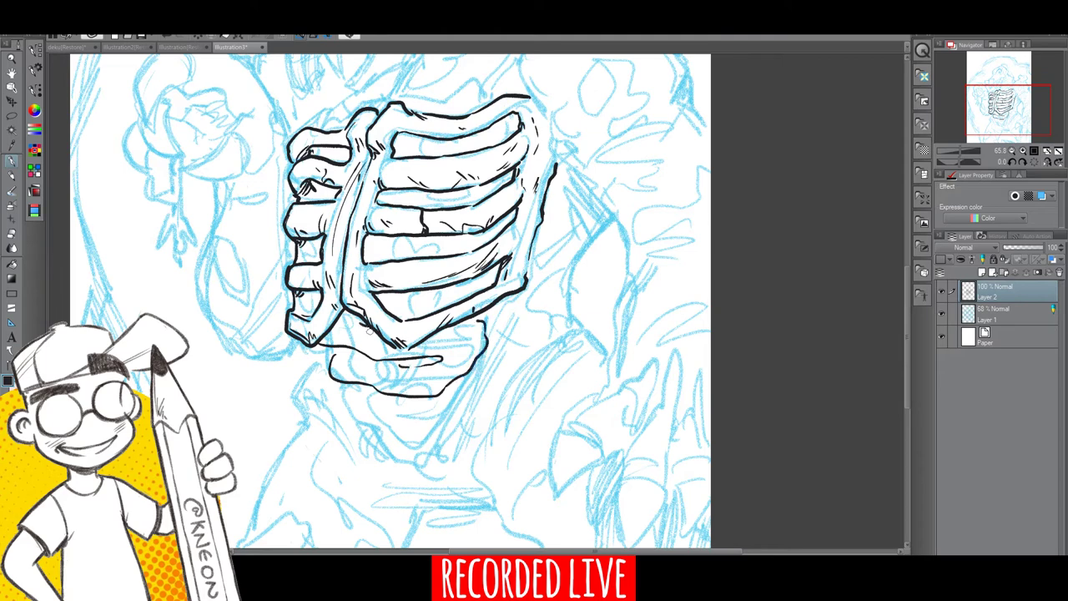
pyautogui.moveTo(342, 382)
pyautogui.mouseDown()
pyautogui.moveTo(411, 422)
pyautogui.moveTo(429, 395)
pyautogui.moveTo(464, 396)
pyautogui.moveTo(466, 374)
pyautogui.mouseUp()
pyautogui.moveTo(373, 417)
pyautogui.mouseDown()
pyautogui.moveTo(382, 432)
pyautogui.moveTo(432, 433)
pyautogui.moveTo(409, 464)
pyautogui.mouseUp()
pyautogui.moveTo(451, 432); pyautogui.dragTo(464, 397)
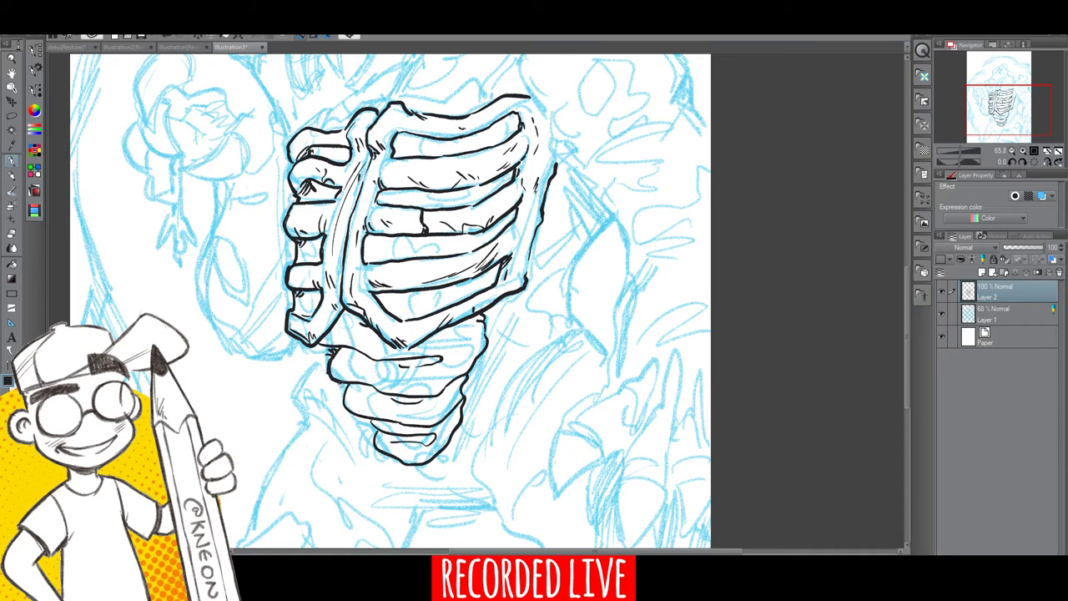
# Step: Ink the torn strands below the belly folds and add ragged strokes along both sides of them
pyautogui.moveTo(328, 367)
pyautogui.mouseDown()
pyautogui.moveTo(324, 389)
pyautogui.moveTo(364, 425)
pyautogui.moveTo(360, 435)
pyautogui.moveTo(429, 465)
pyautogui.moveTo(431, 477)
pyautogui.moveTo(444, 452)
pyautogui.moveTo(442, 500)
pyautogui.mouseUp()
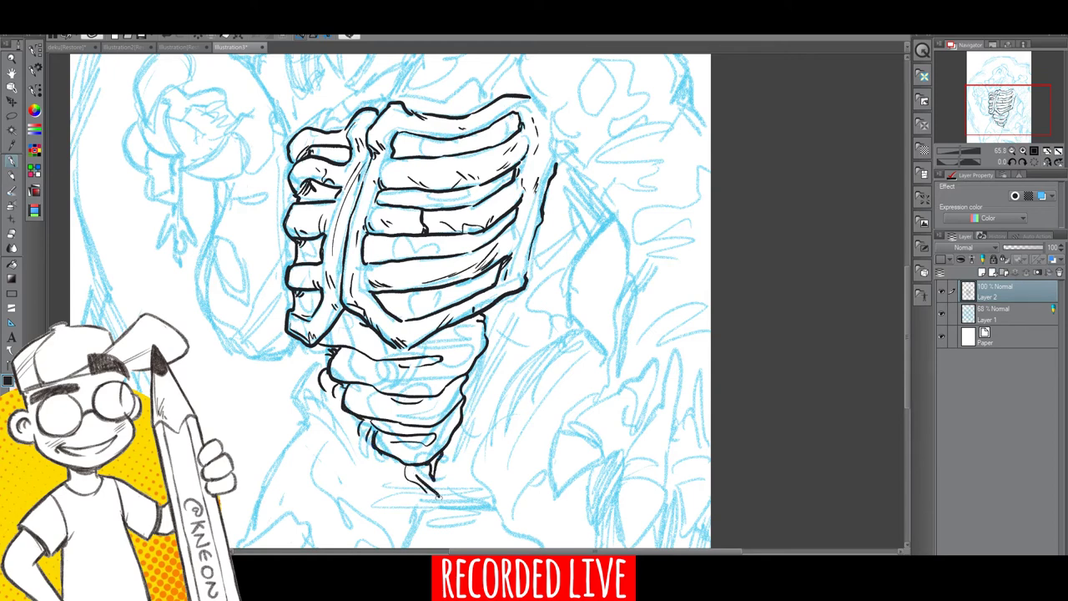
pyautogui.moveTo(392, 467)
pyautogui.mouseDown()
pyautogui.moveTo(432, 511)
pyautogui.moveTo(494, 511)
pyautogui.mouseUp()
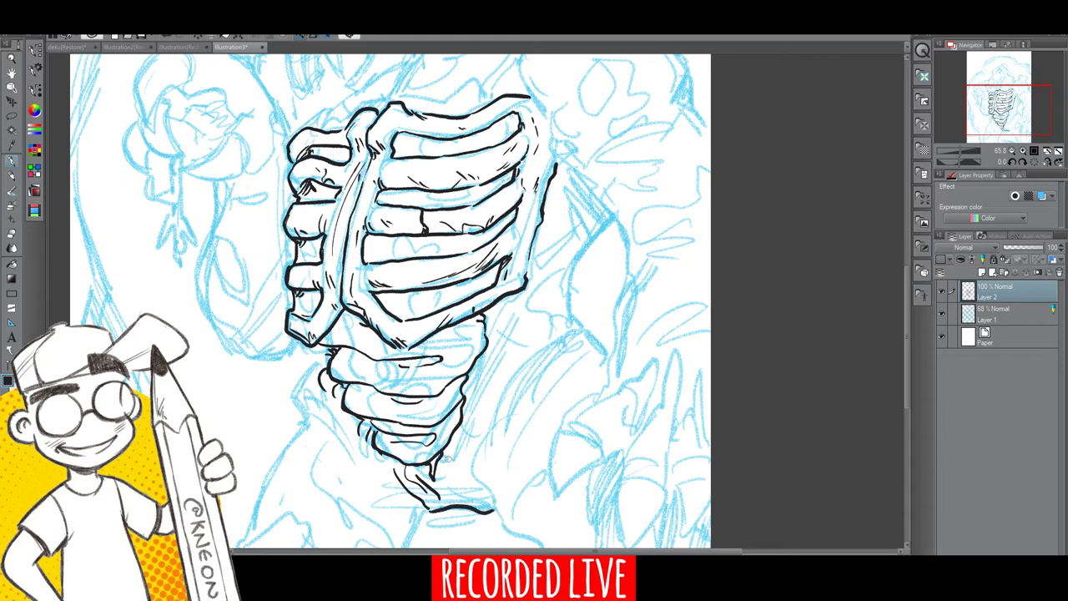
pyautogui.moveTo(469, 394); pyautogui.dragTo(451, 446)
pyautogui.moveTo(484, 350)
pyautogui.mouseDown()
pyautogui.moveTo(506, 335)
pyautogui.moveTo(464, 398)
pyautogui.moveTo(485, 369)
pyautogui.mouseUp()
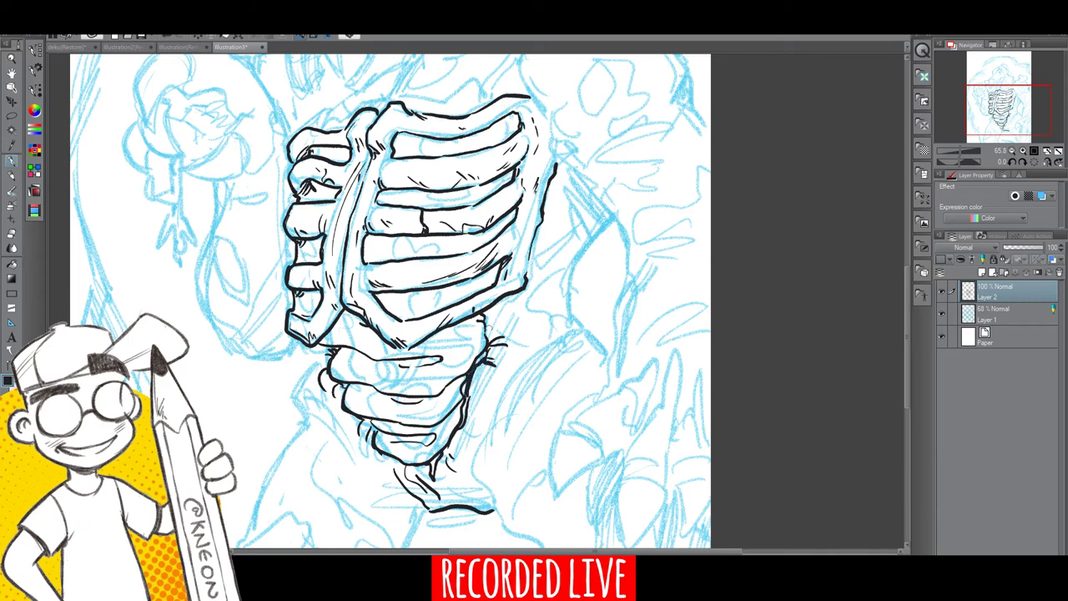
pyautogui.moveTo(493, 324)
pyautogui.mouseDown()
pyautogui.moveTo(487, 340)
pyautogui.moveTo(488, 317)
pyautogui.mouseUp()
# Step: Detail the lower far rib gaps and fill black shadows into the upper gaps of the larger rib half
pyautogui.moveTo(298, 294); pyautogui.dragTo(299, 317)
pyautogui.moveTo(307, 292); pyautogui.dragTo(309, 315)
pyautogui.moveTo(306, 239); pyautogui.dragTo(299, 263)
pyautogui.moveTo(477, 235); pyautogui.dragTo(469, 247)
pyautogui.moveTo(405, 242)
pyautogui.mouseDown()
pyautogui.moveTo(424, 253)
pyautogui.moveTo(364, 240)
pyautogui.moveTo(474, 237)
pyautogui.moveTo(517, 211)
pyautogui.mouseUp()
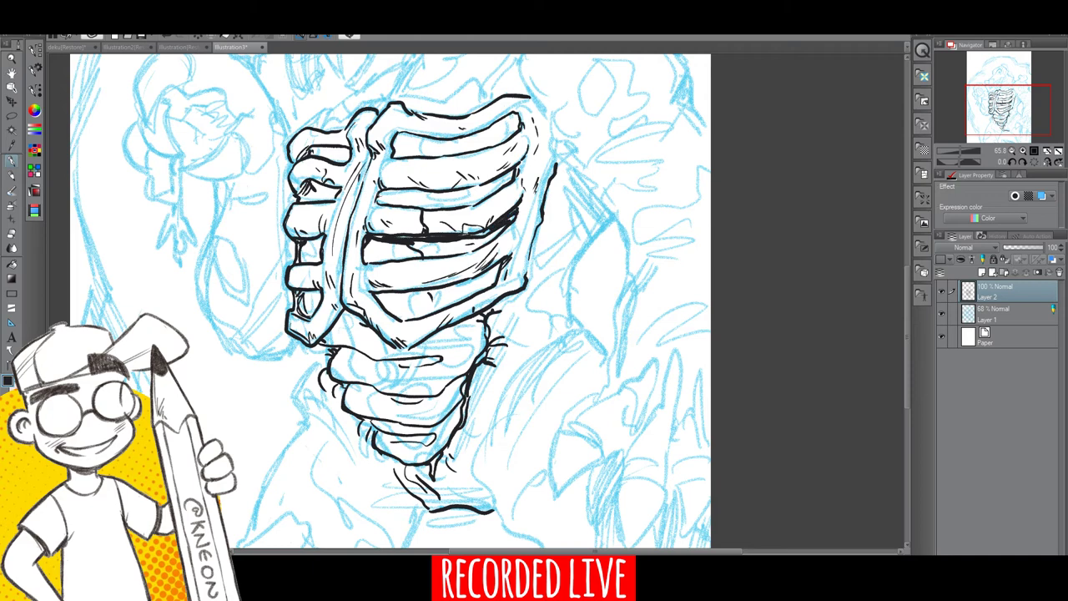
pyautogui.moveTo(377, 195)
pyautogui.mouseDown()
pyautogui.moveTo(470, 194)
pyautogui.moveTo(516, 172)
pyautogui.moveTo(453, 196)
pyautogui.mouseUp()
pyautogui.moveTo(392, 148)
pyautogui.mouseDown()
pyautogui.moveTo(517, 117)
pyautogui.moveTo(494, 125)
pyautogui.mouseUp()
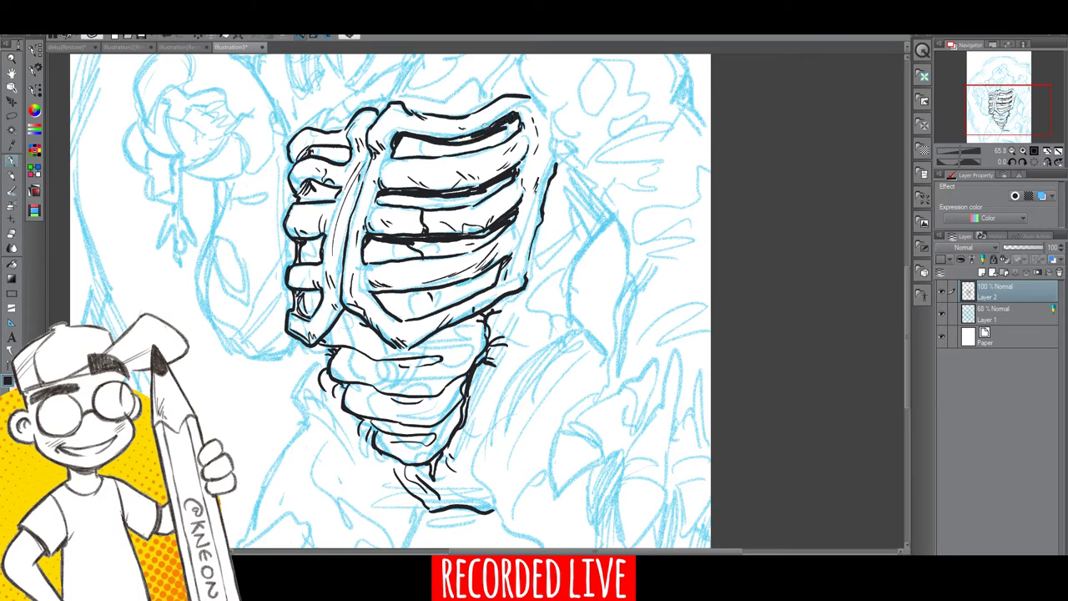
# Step: Darken the far rib gaps, the lowest openings and the underside of the rib cage, and thicken the strands below the belly
pyautogui.moveTo(314, 152)
pyautogui.mouseDown()
pyautogui.moveTo(352, 150)
pyautogui.moveTo(333, 152)
pyautogui.mouseUp()
pyautogui.moveTo(325, 177)
pyautogui.mouseDown()
pyautogui.moveTo(312, 183)
pyautogui.moveTo(335, 191)
pyautogui.mouseUp()
pyautogui.moveTo(304, 244); pyautogui.dragTo(327, 239)
pyautogui.moveTo(305, 297)
pyautogui.mouseDown()
pyautogui.moveTo(442, 288)
pyautogui.moveTo(501, 267)
pyautogui.mouseUp()
pyautogui.moveTo(340, 321); pyautogui.dragTo(370, 325)
pyautogui.moveTo(362, 322)
pyautogui.mouseDown()
pyautogui.moveTo(395, 352)
pyautogui.moveTo(489, 310)
pyautogui.moveTo(464, 467)
pyautogui.moveTo(435, 480)
pyautogui.moveTo(479, 508)
pyautogui.mouseUp()
pyautogui.moveTo(469, 501); pyautogui.dragTo(487, 509)
# Step: Ink the ragged skin edge running down the far side of the belly folds toward the torn strands
pyautogui.hotkey('ctrl', 'space')
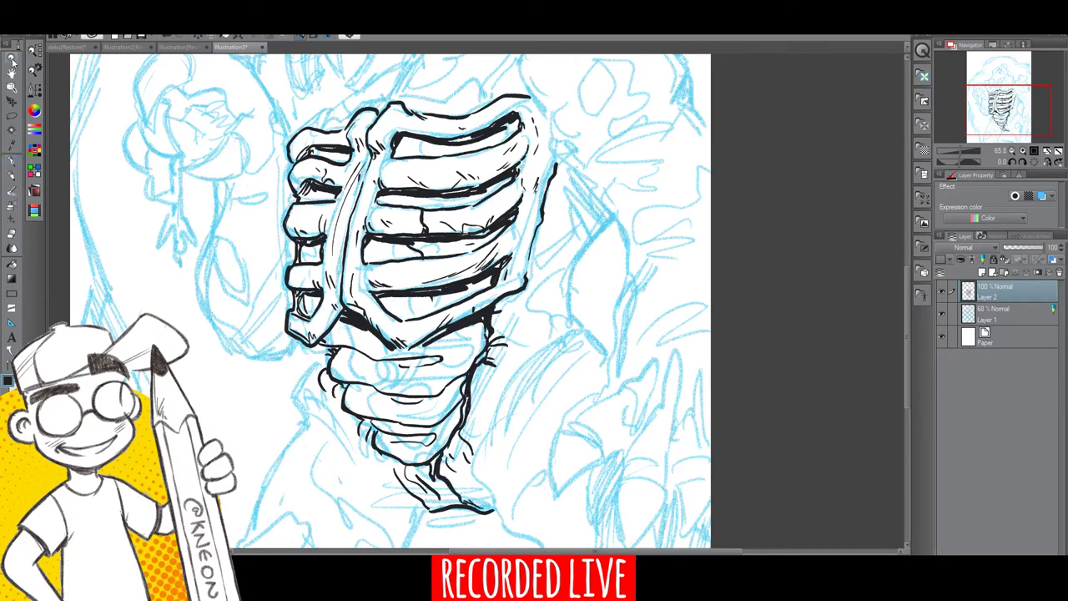
pyautogui.moveTo(610, 368); pyautogui.dragTo(559, 316)
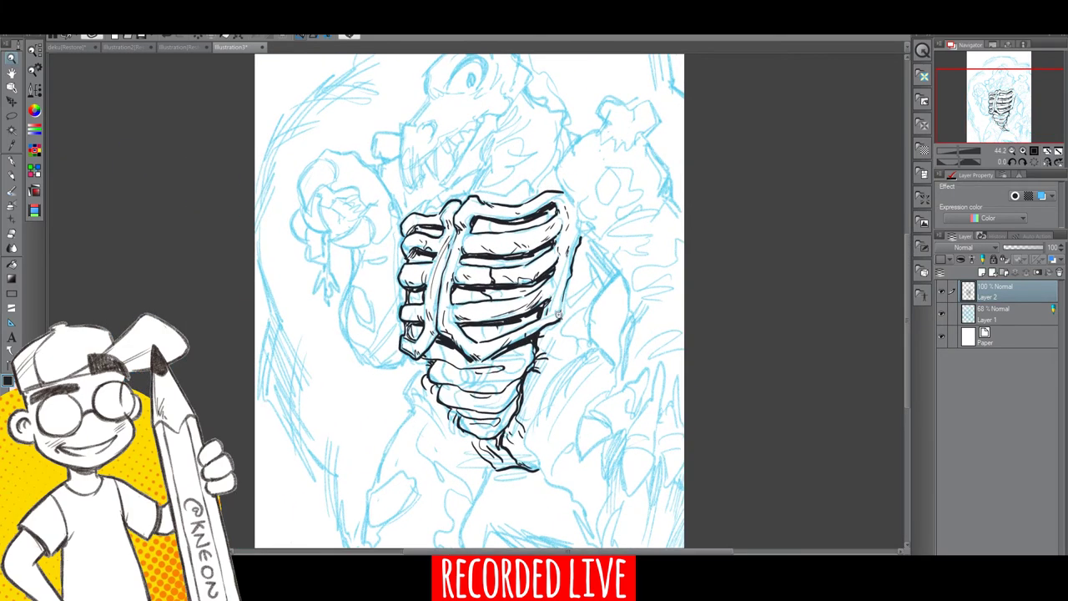
pyautogui.moveTo(480, 329)
pyautogui.mouseDown()
pyautogui.moveTo(479, 342)
pyautogui.moveTo(446, 354)
pyautogui.moveTo(452, 383)
pyautogui.mouseUp()
pyautogui.moveTo(449, 380)
pyautogui.mouseDown()
pyautogui.moveTo(464, 391)
pyautogui.moveTo(462, 407)
pyautogui.mouseUp()
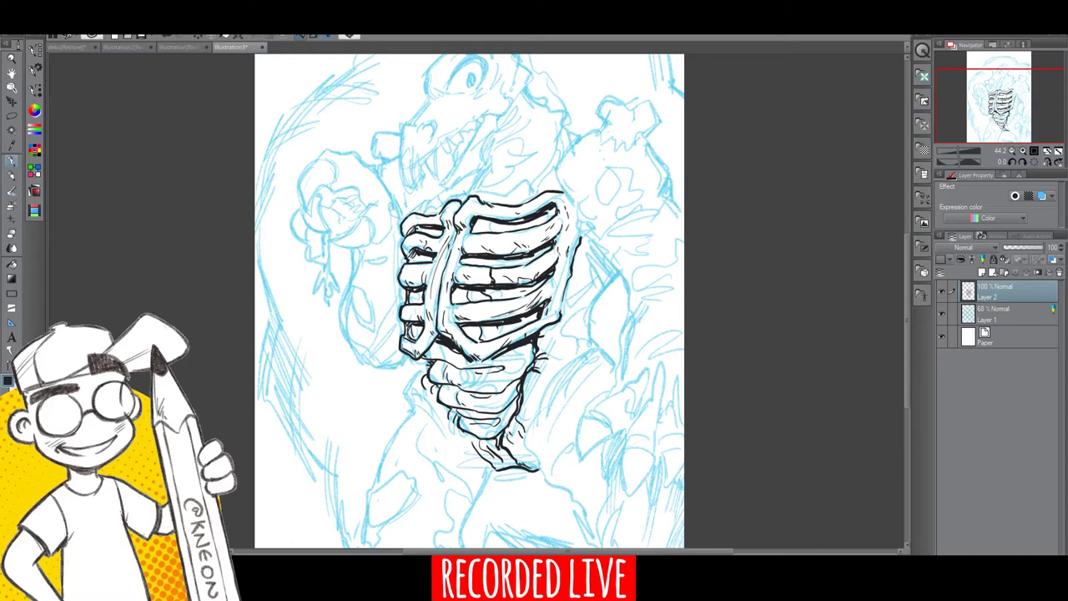
pyautogui.moveTo(504, 374); pyautogui.dragTo(512, 383)
pyautogui.moveTo(427, 368)
pyautogui.mouseDown()
pyautogui.moveTo(412, 415)
pyautogui.moveTo(452, 435)
pyautogui.mouseUp()
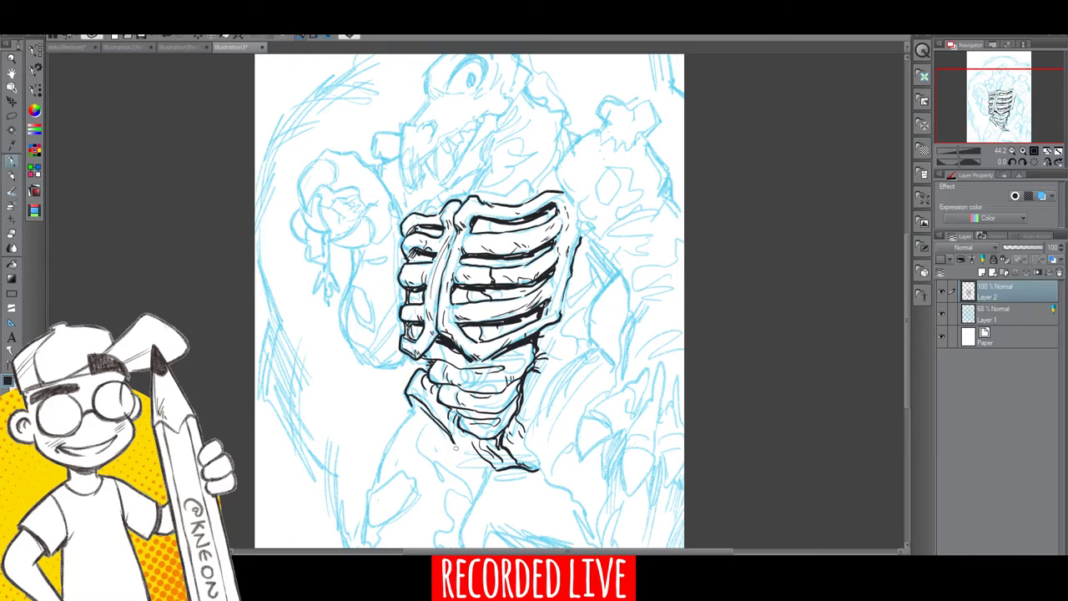
# Step: Ink the near flank's contour, the hip curve and the torn skin between the rib cage, belly and arm
pyautogui.moveTo(584, 359)
pyautogui.mouseDown()
pyautogui.moveTo(546, 401)
pyautogui.moveTo(597, 348)
pyautogui.moveTo(612, 367)
pyautogui.moveTo(588, 332)
pyautogui.moveTo(615, 272)
pyautogui.mouseUp()
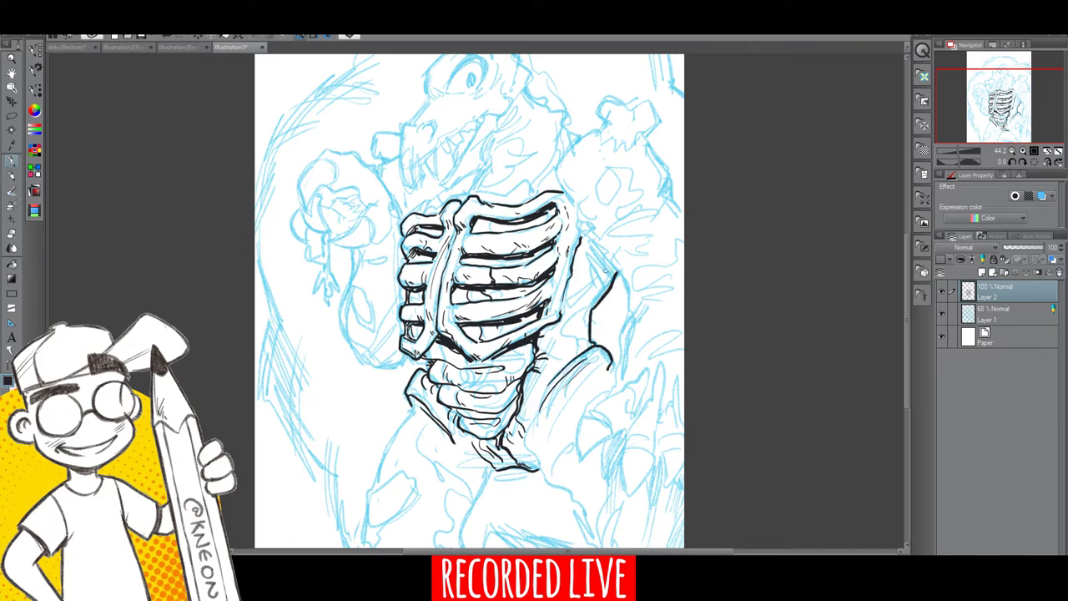
pyautogui.moveTo(565, 302)
pyautogui.mouseDown()
pyautogui.moveTo(572, 345)
pyautogui.moveTo(544, 377)
pyautogui.mouseUp()
pyautogui.moveTo(588, 281)
pyautogui.mouseDown()
pyautogui.moveTo(573, 293)
pyautogui.moveTo(594, 274)
pyautogui.moveTo(595, 304)
pyautogui.mouseUp()
pyautogui.moveTo(554, 336)
pyautogui.mouseDown()
pyautogui.moveTo(519, 422)
pyautogui.moveTo(482, 462)
pyautogui.moveTo(492, 474)
pyautogui.mouseUp()
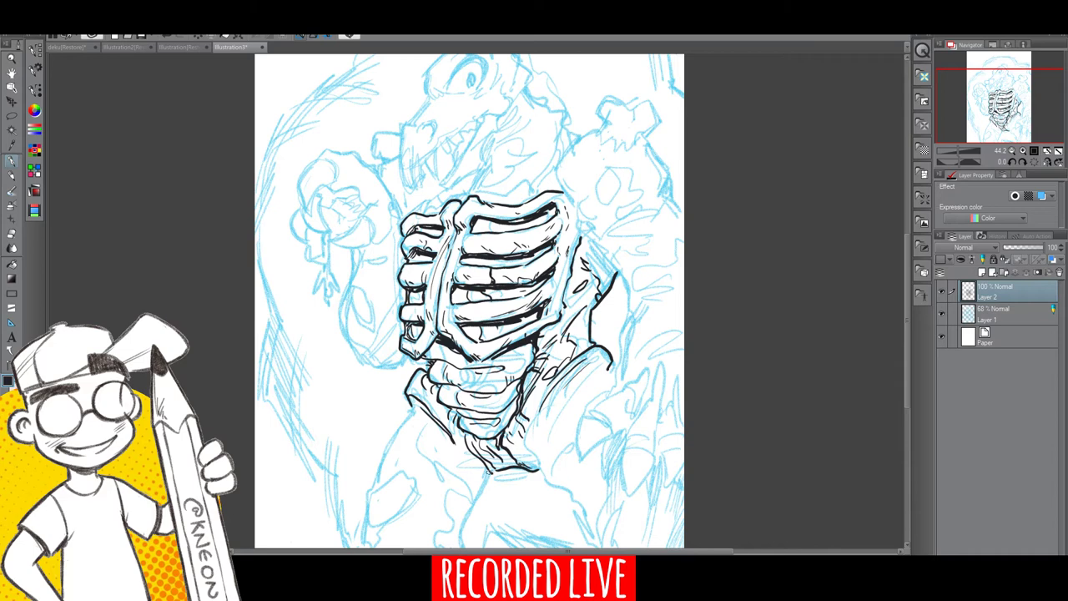
# Step: Outline the rounded near shoulder with a jagged torn top edge and small holes in its surface
pyautogui.moveTo(567, 157)
pyautogui.mouseDown()
pyautogui.moveTo(557, 170)
pyautogui.moveTo(584, 225)
pyautogui.moveTo(604, 178)
pyautogui.moveTo(630, 174)
pyautogui.moveTo(616, 167)
pyautogui.mouseUp()
pyautogui.moveTo(584, 160)
pyautogui.mouseDown()
pyautogui.moveTo(592, 172)
pyautogui.moveTo(589, 135)
pyautogui.moveTo(607, 125)
pyautogui.moveTo(623, 151)
pyautogui.moveTo(637, 145)
pyautogui.moveTo(671, 173)
pyautogui.moveTo(665, 190)
pyautogui.moveTo(654, 181)
pyautogui.moveTo(666, 172)
pyautogui.mouseUp()
pyautogui.moveTo(649, 192)
pyautogui.mouseDown()
pyautogui.moveTo(670, 173)
pyautogui.moveTo(656, 192)
pyautogui.mouseUp()
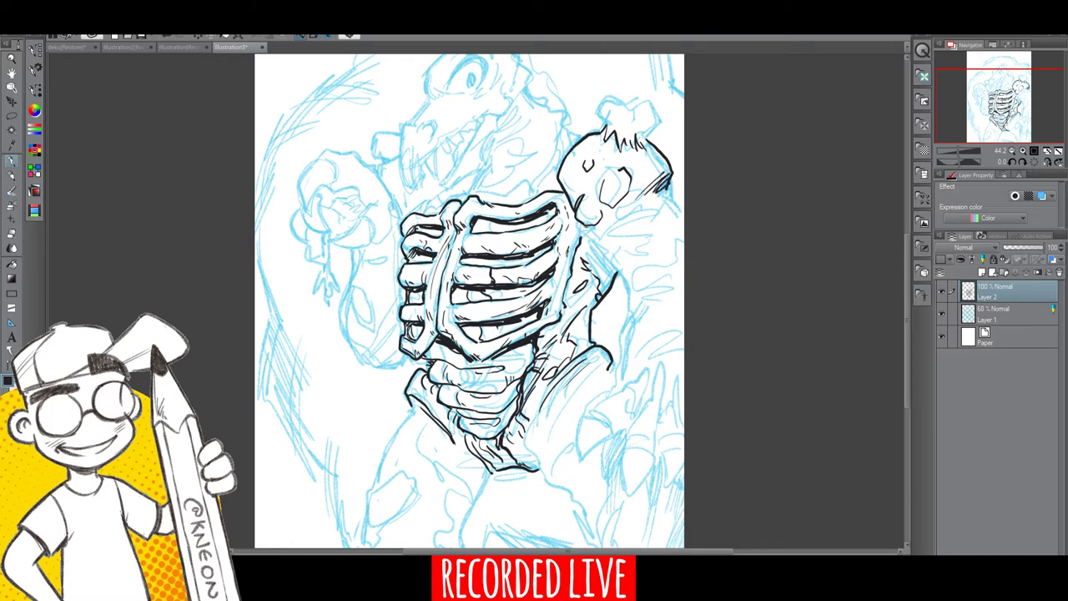
# Step: Ink the armpit contour and the gashes below the near shoulder, and hatch the shoulder's shaded outer side
pyautogui.moveTo(606, 225); pyautogui.dragTo(585, 252)
pyautogui.moveTo(616, 249); pyautogui.dragTo(624, 286)
pyautogui.moveTo(618, 213)
pyautogui.mouseDown()
pyautogui.moveTo(641, 231)
pyautogui.moveTo(665, 228)
pyautogui.moveTo(635, 221)
pyautogui.mouseUp()
pyautogui.moveTo(670, 203); pyautogui.dragTo(646, 217)
pyautogui.moveTo(668, 186); pyautogui.dragTo(641, 213)
pyautogui.moveTo(673, 196); pyautogui.dragTo(619, 207)
pyautogui.moveTo(652, 163)
pyautogui.mouseDown()
pyautogui.moveTo(644, 180)
pyautogui.moveTo(647, 170)
pyautogui.mouseUp()
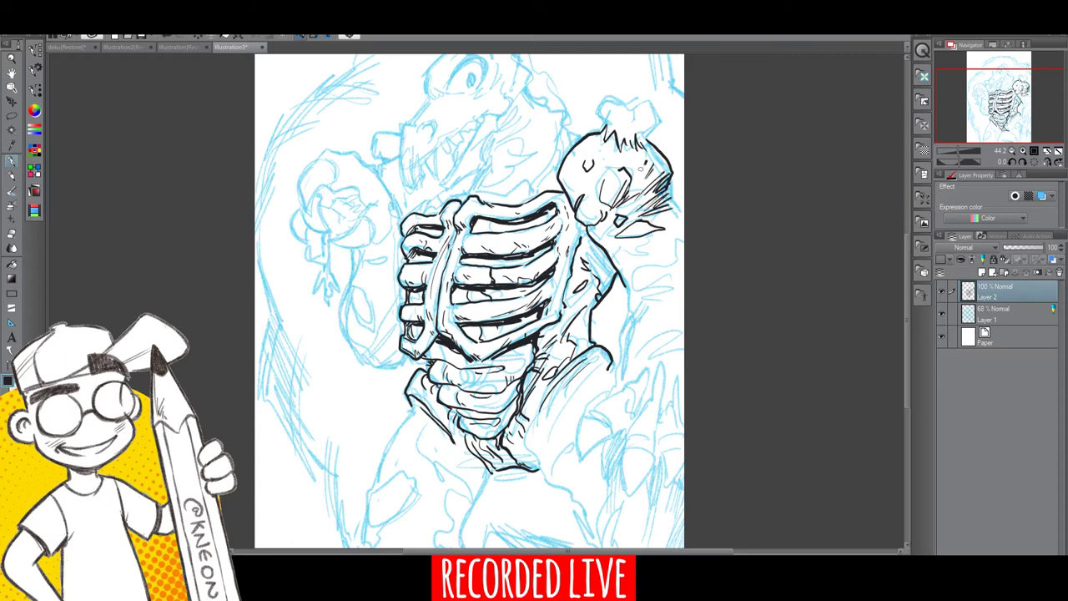
# Step: Ink gashes down the near arm, its inner contour along the forearm and the edge of the thumb
pyautogui.moveTo(650, 252); pyautogui.dragTo(636, 259)
pyautogui.moveTo(670, 243)
pyautogui.mouseDown()
pyautogui.moveTo(637, 260)
pyautogui.moveTo(636, 279)
pyautogui.mouseUp()
pyautogui.moveTo(676, 271); pyautogui.dragTo(629, 305)
pyautogui.moveTo(682, 293); pyautogui.dragTo(654, 309)
pyautogui.moveTo(686, 317)
pyautogui.mouseDown()
pyautogui.moveTo(663, 308)
pyautogui.moveTo(669, 317)
pyautogui.mouseUp()
pyautogui.moveTo(628, 285)
pyautogui.mouseDown()
pyautogui.moveTo(616, 398)
pyautogui.moveTo(580, 419)
pyautogui.moveTo(606, 435)
pyautogui.moveTo(630, 426)
pyautogui.mouseUp()
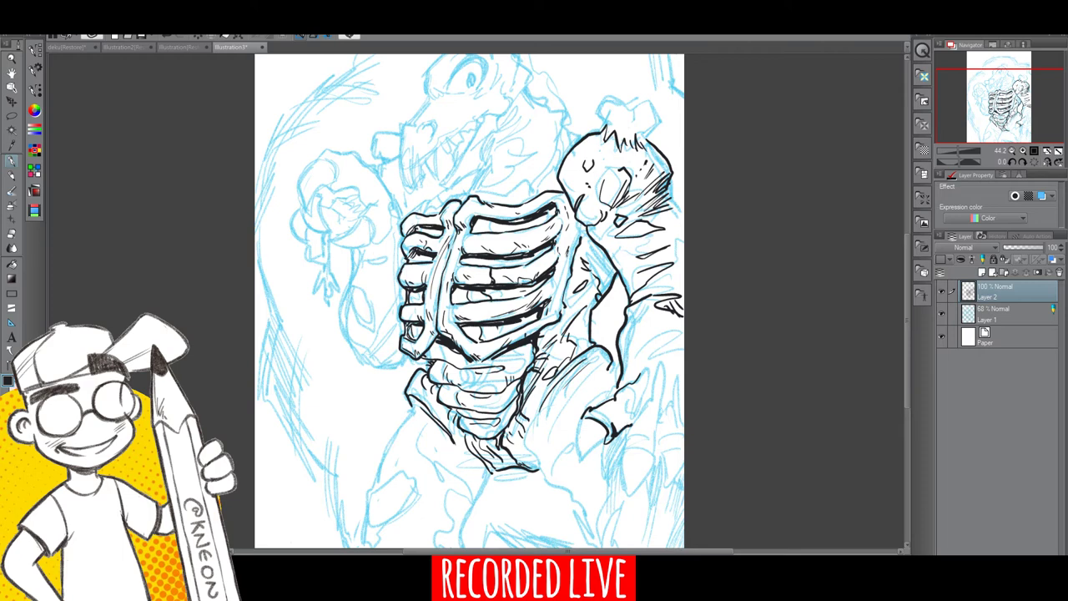
# Step: Ink the knuckles, finger lines and claw bases of the near hand
pyautogui.hotkey('alt', 'Tab')
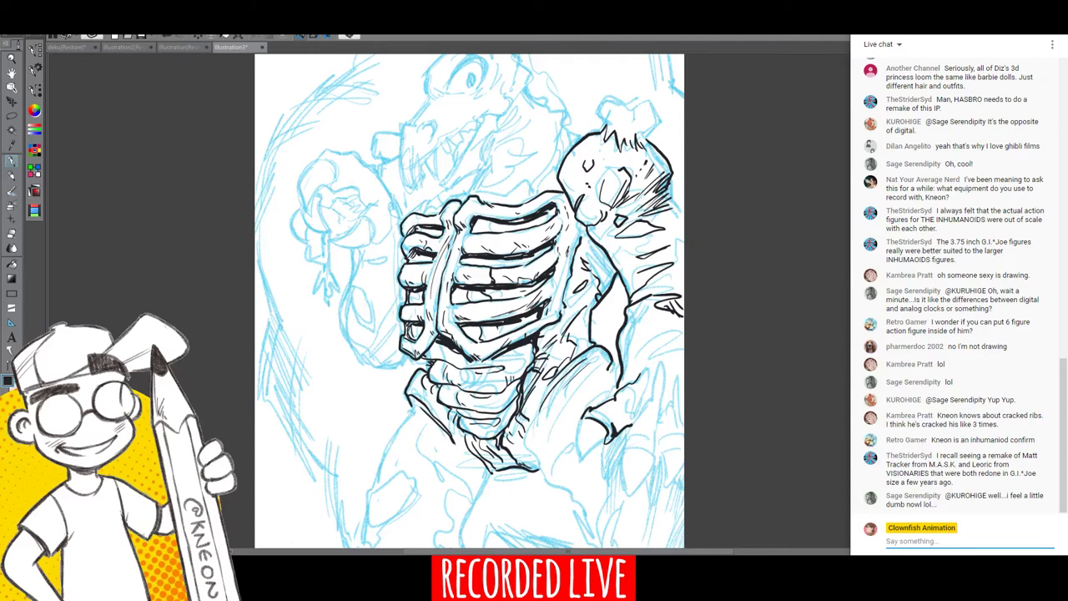
pyautogui.click(655, 393)
pyautogui.moveTo(643, 380); pyautogui.dragTo(636, 409)
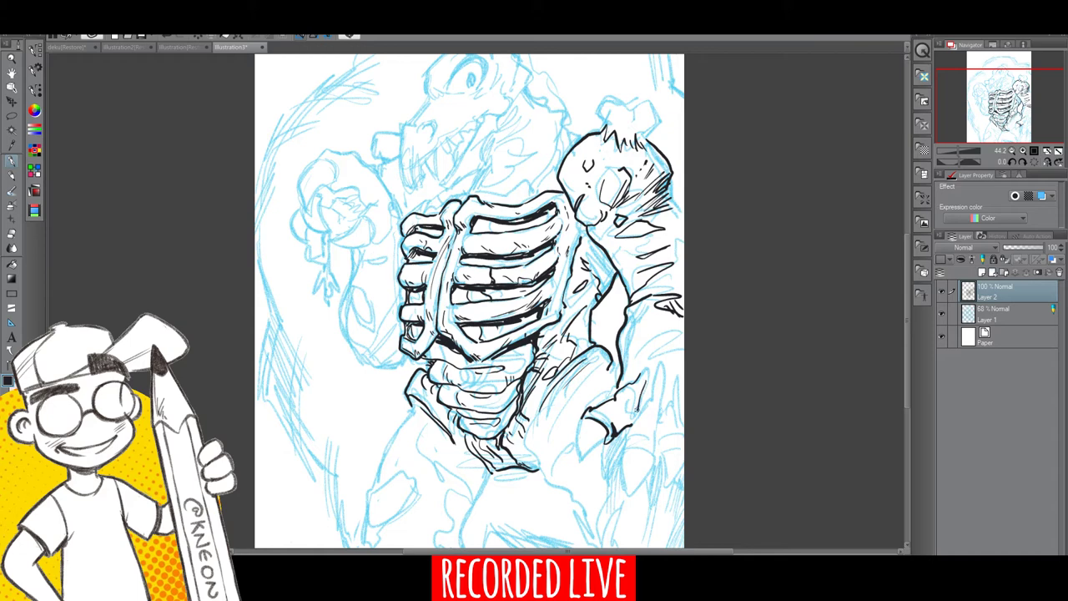
pyautogui.moveTo(655, 372)
pyautogui.mouseDown()
pyautogui.moveTo(622, 454)
pyautogui.moveTo(655, 464)
pyautogui.moveTo(649, 438)
pyautogui.moveTo(665, 378)
pyautogui.moveTo(663, 444)
pyautogui.moveTo(680, 432)
pyautogui.moveTo(684, 451)
pyautogui.mouseUp()
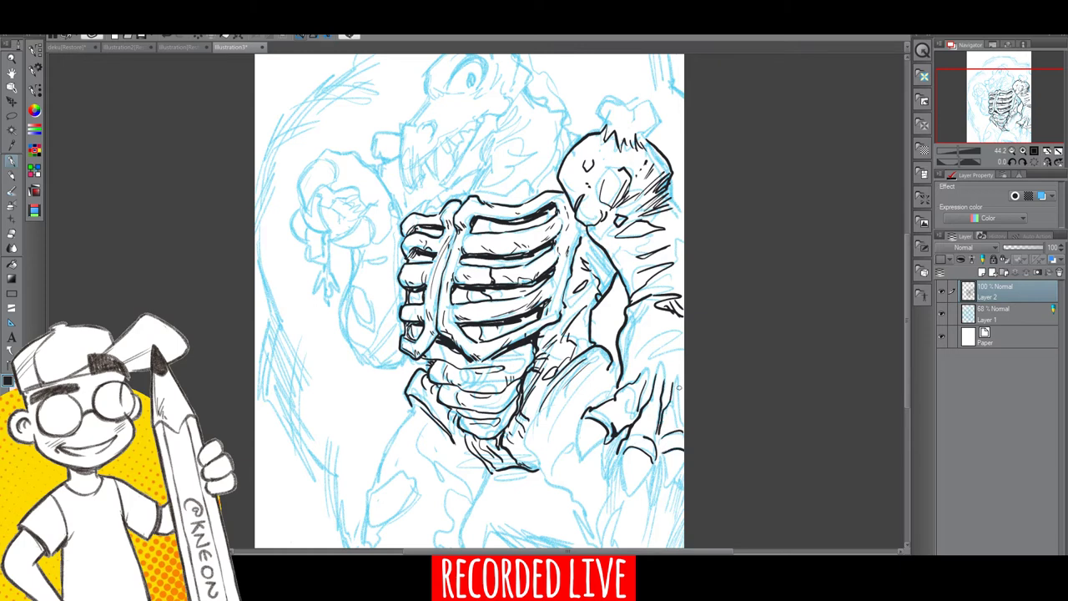
pyautogui.moveTo(678, 387); pyautogui.dragTo(683, 421)
# Step: Add wrinkle strokes across the near wrist and hatch shadows into the armpit beside the rib cage
pyautogui.moveTo(623, 368); pyautogui.dragTo(655, 330)
pyautogui.moveTo(623, 371); pyautogui.dragTo(637, 324)
pyautogui.moveTo(631, 335); pyautogui.dragTo(644, 318)
pyautogui.moveTo(589, 240)
pyautogui.mouseDown()
pyautogui.moveTo(614, 271)
pyautogui.moveTo(607, 287)
pyautogui.moveTo(599, 262)
pyautogui.mouseUp()
pyautogui.moveTo(593, 302)
pyautogui.mouseDown()
pyautogui.moveTo(601, 273)
pyautogui.moveTo(598, 288)
pyautogui.mouseUp()
pyautogui.moveTo(586, 253); pyautogui.dragTo(602, 255)
# Step: Ink the outer contour of the near arm and add creases across the upper arm and forearm
pyautogui.moveTo(589, 270); pyautogui.dragTo(640, 222)
pyautogui.moveTo(637, 227)
pyautogui.mouseDown()
pyautogui.moveTo(656, 221)
pyautogui.moveTo(671, 245)
pyautogui.moveTo(651, 247)
pyautogui.moveTo(661, 239)
pyautogui.mouseUp()
pyautogui.moveTo(655, 244); pyautogui.dragTo(664, 234)
pyautogui.moveTo(672, 182)
pyautogui.mouseDown()
pyautogui.moveTo(683, 219)
pyautogui.moveTo(665, 288)
pyautogui.mouseUp()
pyautogui.moveTo(669, 285); pyautogui.dragTo(684, 290)
pyautogui.moveTo(662, 340)
pyautogui.mouseDown()
pyautogui.moveTo(683, 350)
pyautogui.moveTo(684, 367)
pyautogui.mouseUp()
# Step: Ink the pointed claws of the near hand with shading lines along their sides
pyautogui.moveTo(584, 419)
pyautogui.mouseDown()
pyautogui.moveTo(583, 463)
pyautogui.moveTo(626, 504)
pyautogui.mouseUp()
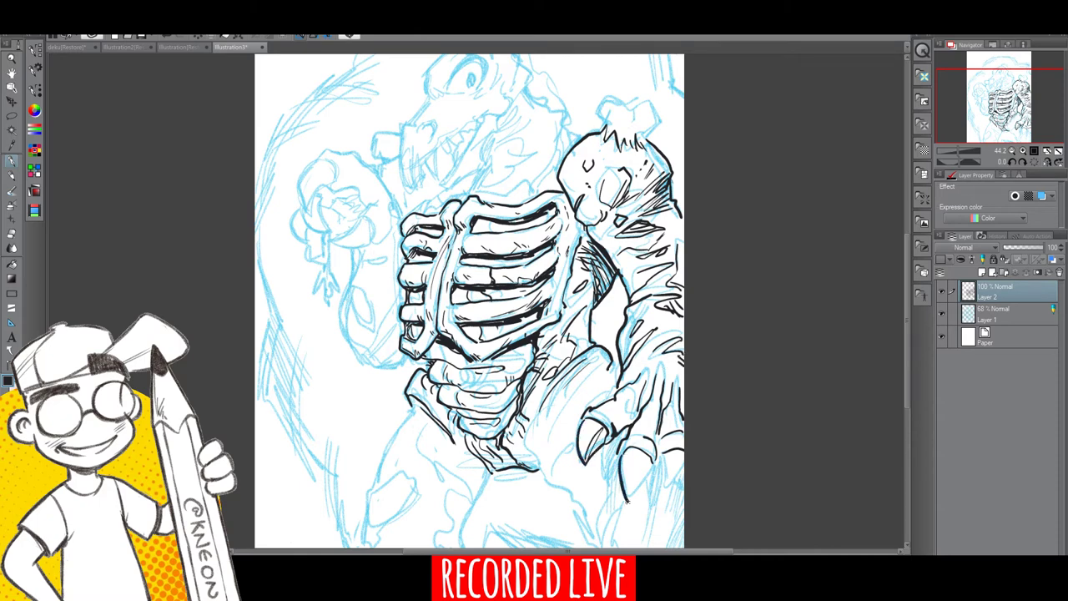
pyautogui.moveTo(652, 469); pyautogui.dragTo(629, 501)
pyautogui.moveTo(644, 452); pyautogui.dragTo(632, 488)
pyautogui.moveTo(647, 454); pyautogui.dragTo(636, 490)
pyautogui.moveTo(661, 454)
pyautogui.mouseDown()
pyautogui.moveTo(665, 493)
pyautogui.moveTo(661, 435)
pyautogui.mouseUp()
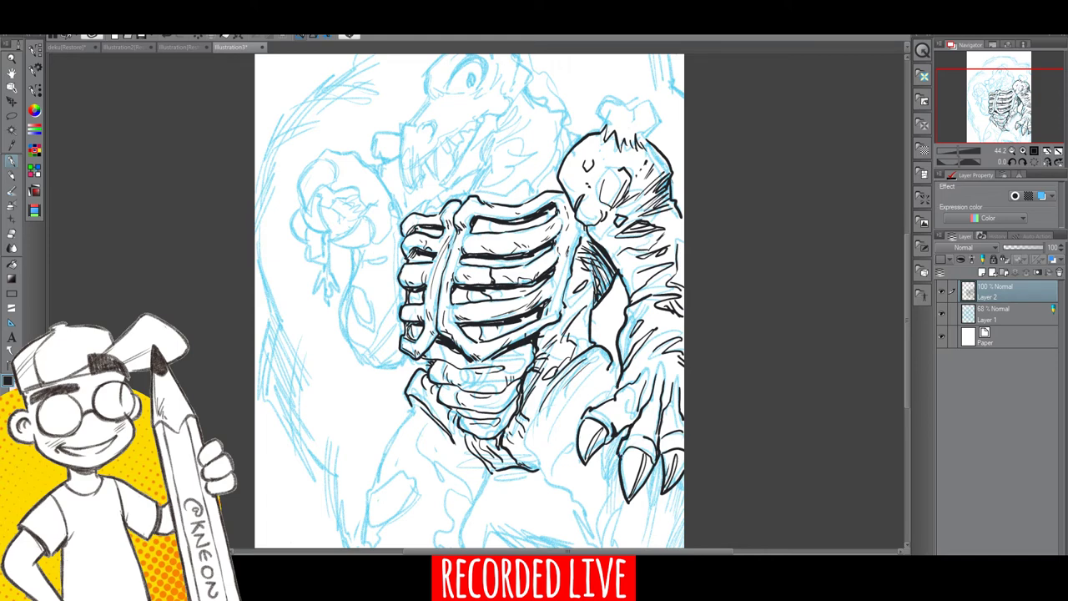
# Step: Detail the near hand's knuckles and outer arm edge, and ink the knobbed bone protruding from the shoulder's torn top
pyautogui.moveTo(620, 383); pyautogui.dragTo(615, 391)
pyautogui.moveTo(659, 360)
pyautogui.mouseDown()
pyautogui.moveTo(661, 383)
pyautogui.moveTo(646, 381)
pyautogui.moveTo(615, 412)
pyautogui.mouseUp()
pyautogui.moveTo(676, 212)
pyautogui.mouseDown()
pyautogui.moveTo(682, 265)
pyautogui.moveTo(669, 338)
pyautogui.mouseUp()
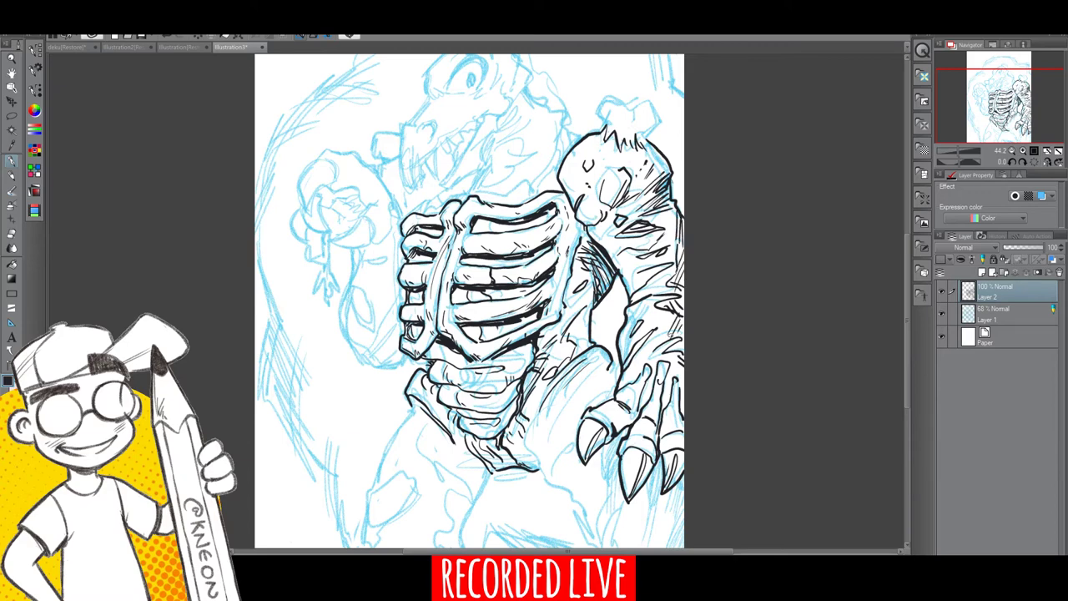
pyautogui.moveTo(607, 125)
pyautogui.mouseDown()
pyautogui.moveTo(601, 104)
pyautogui.moveTo(629, 93)
pyautogui.moveTo(633, 115)
pyautogui.moveTo(658, 130)
pyautogui.moveTo(641, 141)
pyautogui.moveTo(641, 127)
pyautogui.moveTo(630, 131)
pyautogui.mouseUp()
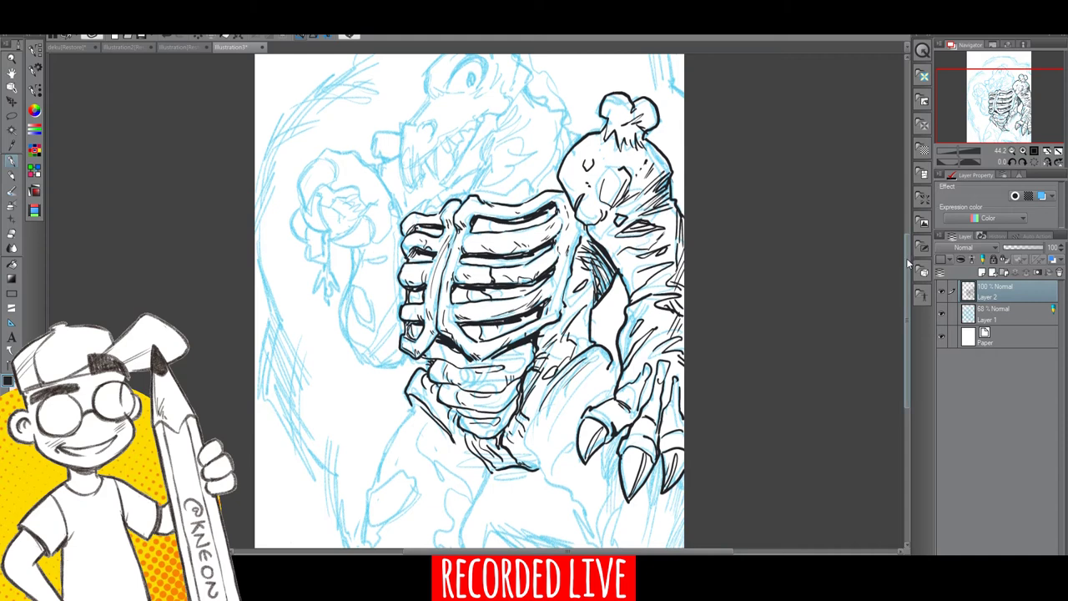
# Step: Darken the gaps between the belly folds and add small detail strokes in the gaps of the larger rib half
pyautogui.scroll(-3, 469, 300)
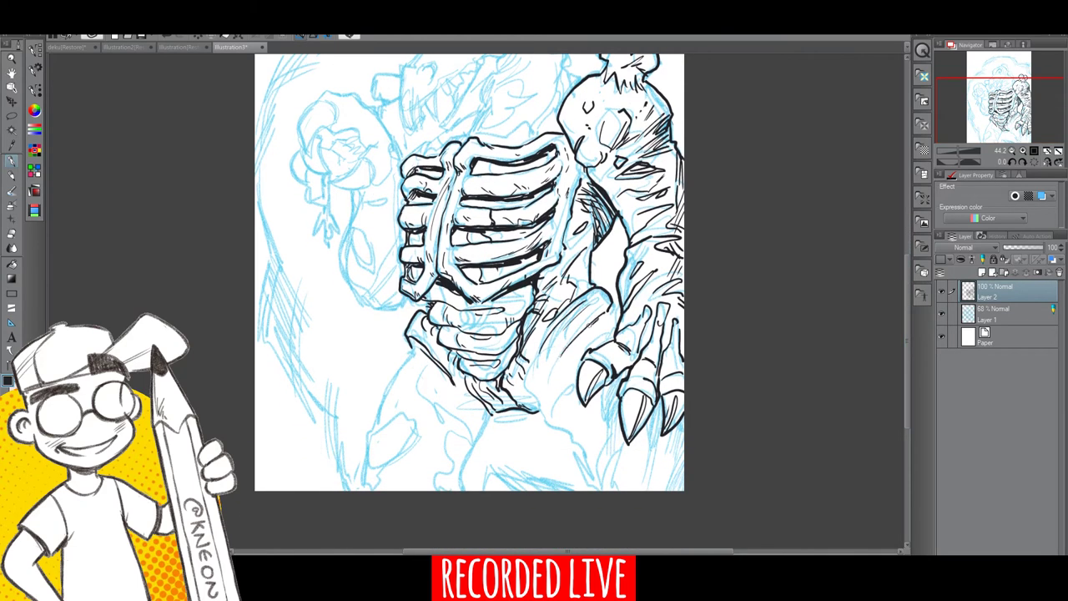
pyautogui.hotkey('alt', 'Tab')
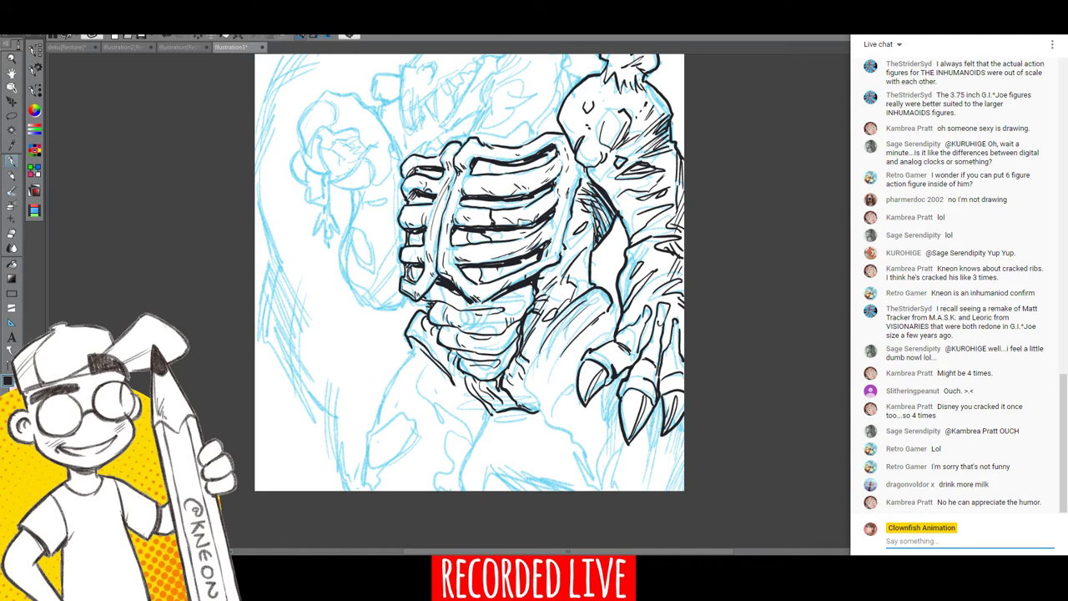
pyautogui.moveTo(421, 235); pyautogui.dragTo(418, 248)
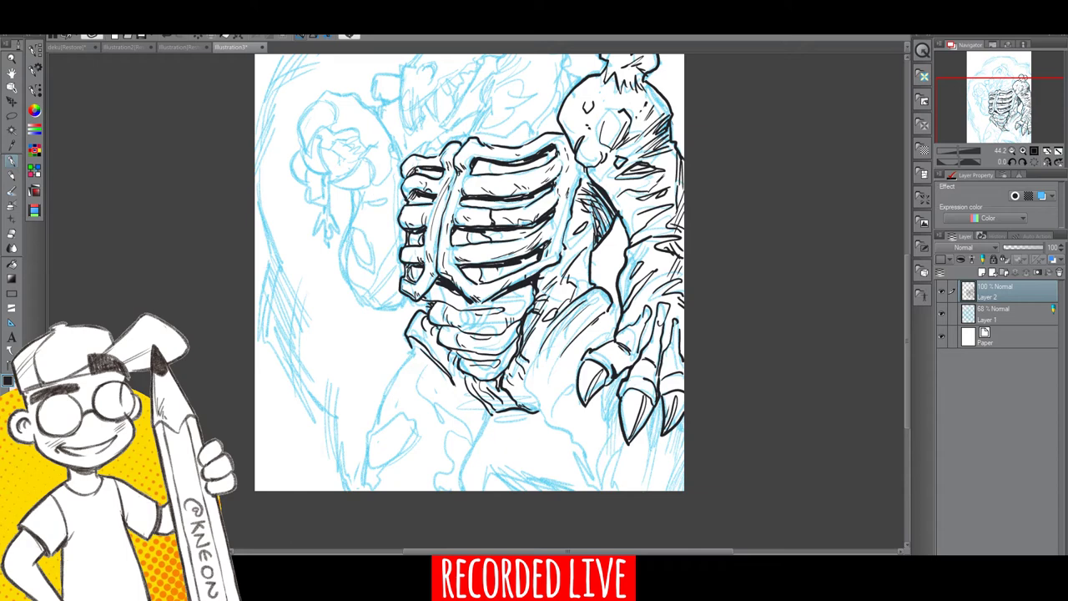
pyautogui.moveTo(437, 285)
pyautogui.mouseDown()
pyautogui.moveTo(449, 291)
pyautogui.moveTo(425, 312)
pyautogui.moveTo(441, 333)
pyautogui.moveTo(504, 310)
pyautogui.moveTo(485, 338)
pyautogui.moveTo(506, 334)
pyautogui.moveTo(500, 362)
pyautogui.mouseUp()
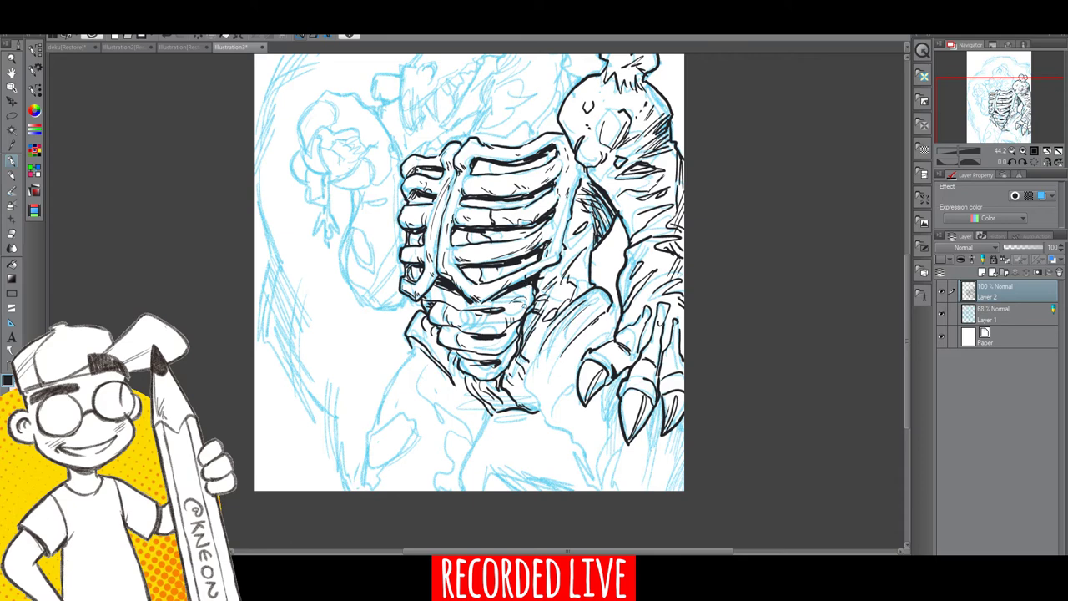
pyautogui.moveTo(485, 174); pyautogui.dragTo(494, 159)
pyautogui.moveTo(490, 174); pyautogui.dragTo(499, 165)
pyautogui.moveTo(460, 243)
pyautogui.mouseDown()
pyautogui.moveTo(465, 231)
pyautogui.moveTo(522, 226)
pyautogui.mouseUp()
# Step: Ink the near thigh's inner contour and cover the hip and thigh with gashes and hatching
pyautogui.moveTo(531, 367)
pyautogui.mouseDown()
pyautogui.moveTo(528, 384)
pyautogui.moveTo(552, 423)
pyautogui.moveTo(560, 388)
pyautogui.moveTo(594, 489)
pyautogui.moveTo(612, 434)
pyautogui.moveTo(601, 490)
pyautogui.mouseUp()
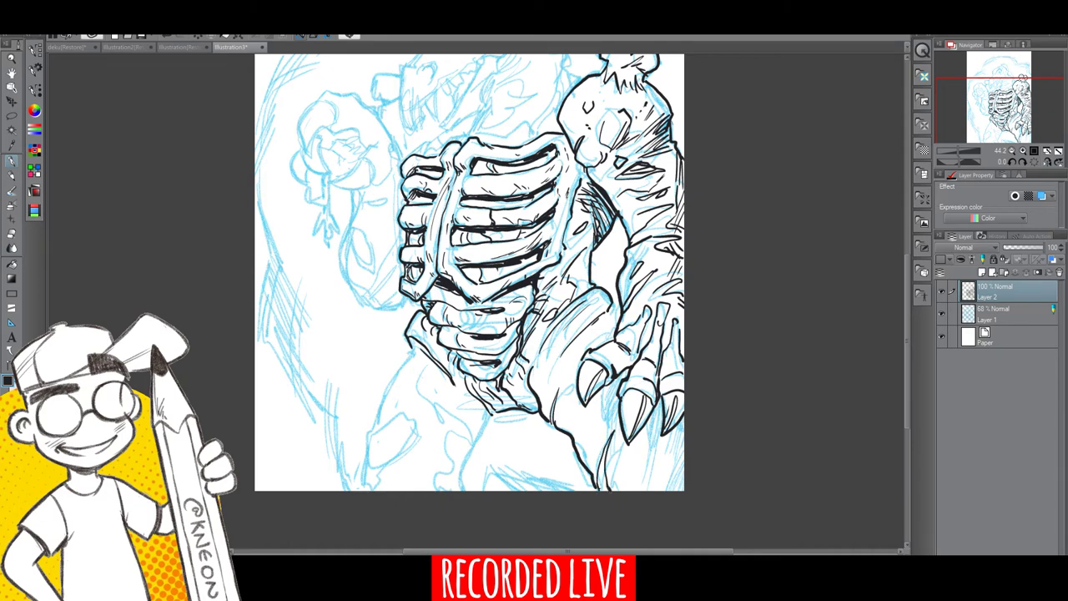
pyautogui.moveTo(567, 374); pyautogui.dragTo(559, 390)
pyautogui.moveTo(580, 347); pyautogui.dragTo(548, 417)
pyautogui.moveTo(561, 371); pyautogui.dragTo(547, 409)
pyautogui.moveTo(605, 293); pyautogui.dragTo(616, 321)
pyautogui.moveTo(554, 360); pyautogui.dragTo(588, 307)
pyautogui.moveTo(551, 382)
pyautogui.mouseDown()
pyautogui.moveTo(595, 304)
pyautogui.moveTo(569, 351)
pyautogui.mouseUp()
pyautogui.moveTo(599, 305); pyautogui.dragTo(586, 326)
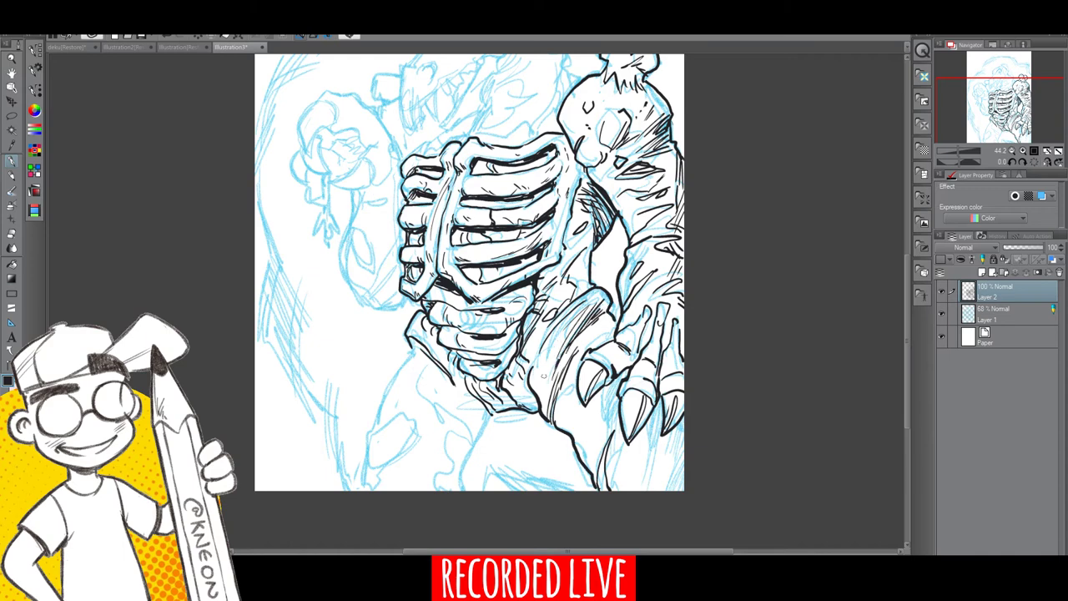
pyautogui.moveTo(542, 364); pyautogui.dragTo(546, 386)
# Step: Ink the torn crotch edge and the far thigh's contours, including the hatched torn patch above the knee
pyautogui.moveTo(493, 413)
pyautogui.mouseDown()
pyautogui.moveTo(492, 450)
pyautogui.moveTo(488, 436)
pyautogui.moveTo(459, 495)
pyautogui.mouseUp()
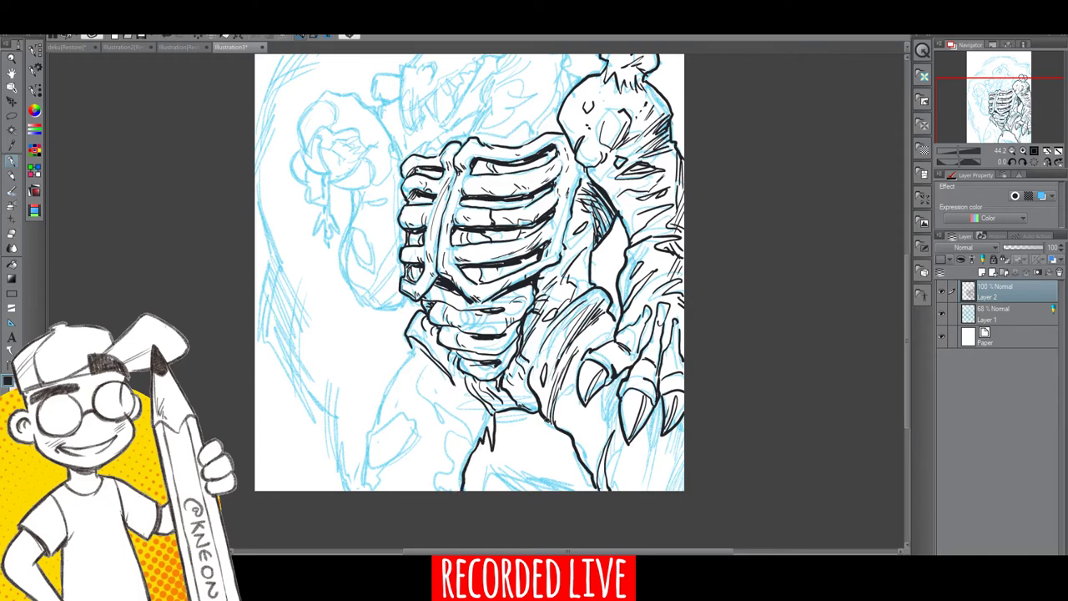
pyautogui.moveTo(547, 418); pyautogui.dragTo(552, 449)
pyautogui.moveTo(414, 342); pyautogui.dragTo(364, 449)
pyautogui.moveTo(367, 444)
pyautogui.mouseDown()
pyautogui.moveTo(411, 418)
pyautogui.moveTo(415, 440)
pyautogui.moveTo(364, 463)
pyautogui.moveTo(367, 491)
pyautogui.moveTo(417, 430)
pyautogui.moveTo(367, 461)
pyautogui.moveTo(414, 419)
pyautogui.moveTo(411, 430)
pyautogui.mouseUp()
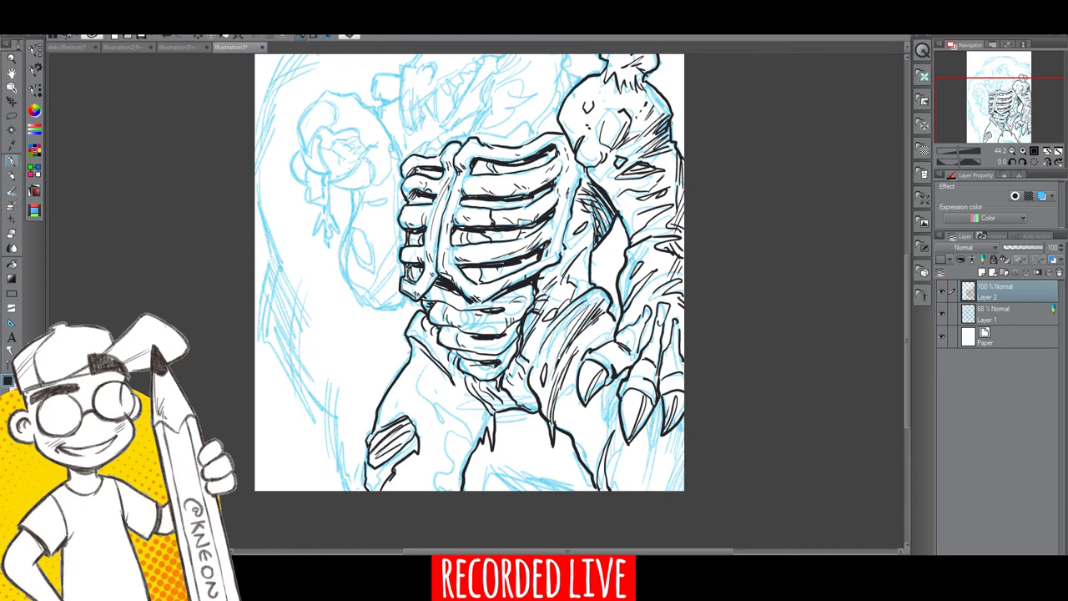
# Step: Ink the ragged torn skin edge down the middle of the far thigh and the strands along its inner side
pyautogui.moveTo(432, 365)
pyautogui.mouseDown()
pyautogui.moveTo(450, 456)
pyautogui.moveTo(442, 490)
pyautogui.moveTo(424, 491)
pyautogui.mouseUp()
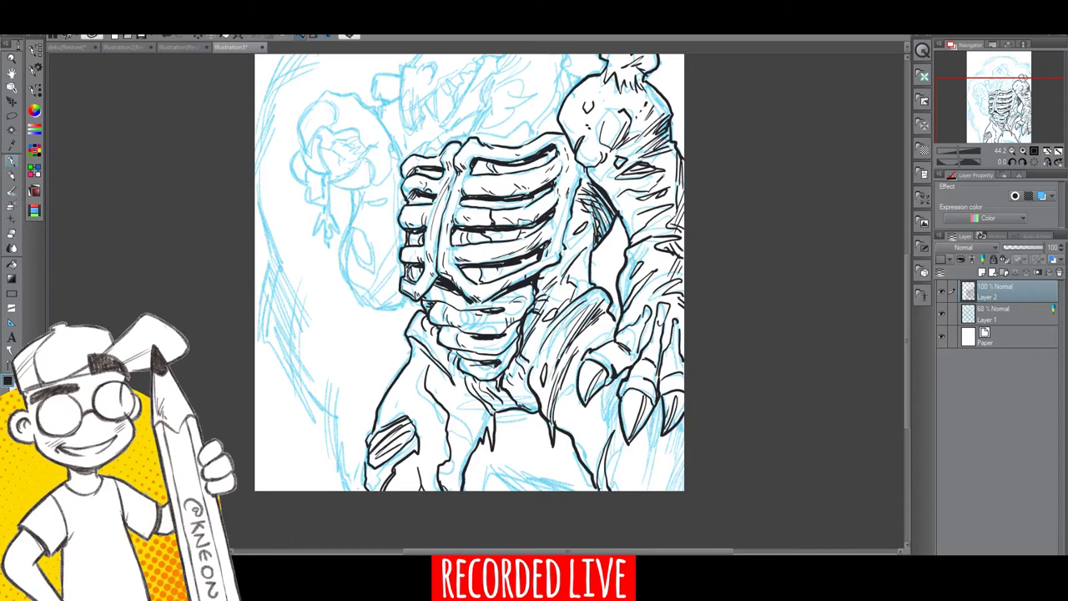
pyautogui.moveTo(403, 379); pyautogui.dragTo(437, 422)
pyautogui.moveTo(434, 375); pyautogui.dragTo(474, 434)
pyautogui.moveTo(472, 431)
pyautogui.mouseDown()
pyautogui.moveTo(477, 447)
pyautogui.moveTo(467, 447)
pyautogui.mouseUp()
pyautogui.moveTo(469, 427); pyautogui.dragTo(447, 434)
pyautogui.moveTo(464, 415)
pyautogui.mouseDown()
pyautogui.moveTo(447, 422)
pyautogui.moveTo(450, 458)
pyautogui.mouseUp()
pyautogui.moveTo(464, 447); pyautogui.dragTo(452, 472)
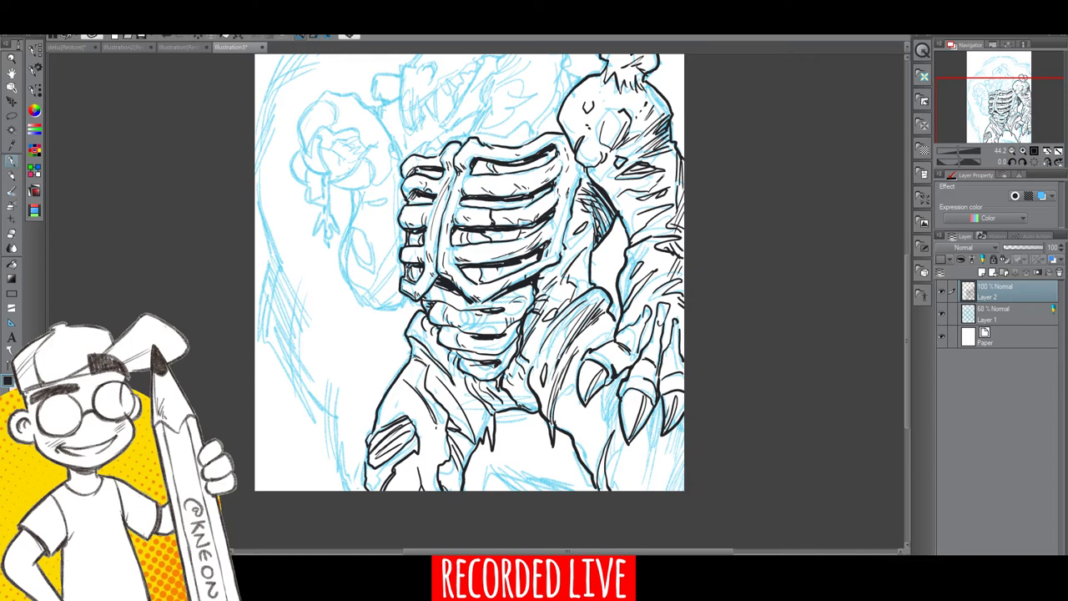
# Step: Hatch the far thigh's inner edge and ink the near leg's folds and contours behind the claws
pyautogui.moveTo(440, 466); pyautogui.dragTo(431, 488)
pyautogui.moveTo(482, 409)
pyautogui.mouseDown()
pyautogui.moveTo(478, 442)
pyautogui.moveTo(471, 434)
pyautogui.mouseUp()
pyautogui.moveTo(549, 402)
pyautogui.mouseDown()
pyautogui.moveTo(543, 416)
pyautogui.moveTo(597, 465)
pyautogui.mouseUp()
pyautogui.moveTo(582, 446)
pyautogui.mouseDown()
pyautogui.moveTo(640, 464)
pyautogui.moveTo(646, 439)
pyautogui.moveTo(638, 492)
pyautogui.mouseUp()
pyautogui.moveTo(657, 424); pyautogui.dragTo(657, 490)
pyautogui.moveTo(639, 447); pyautogui.dragTo(624, 476)
pyautogui.moveTo(632, 468); pyautogui.dragTo(623, 484)
# Step: Add small holes and short texture strokes to the near and far thighs
pyautogui.moveTo(589, 418)
pyautogui.mouseDown()
pyautogui.moveTo(581, 451)
pyautogui.moveTo(568, 421)
pyautogui.mouseUp()
pyautogui.moveTo(571, 389); pyautogui.dragTo(568, 395)
pyautogui.moveTo(418, 414); pyautogui.dragTo(430, 447)
pyautogui.moveTo(428, 443); pyautogui.dragTo(433, 460)
pyautogui.moveTo(369, 454); pyautogui.dragTo(364, 464)
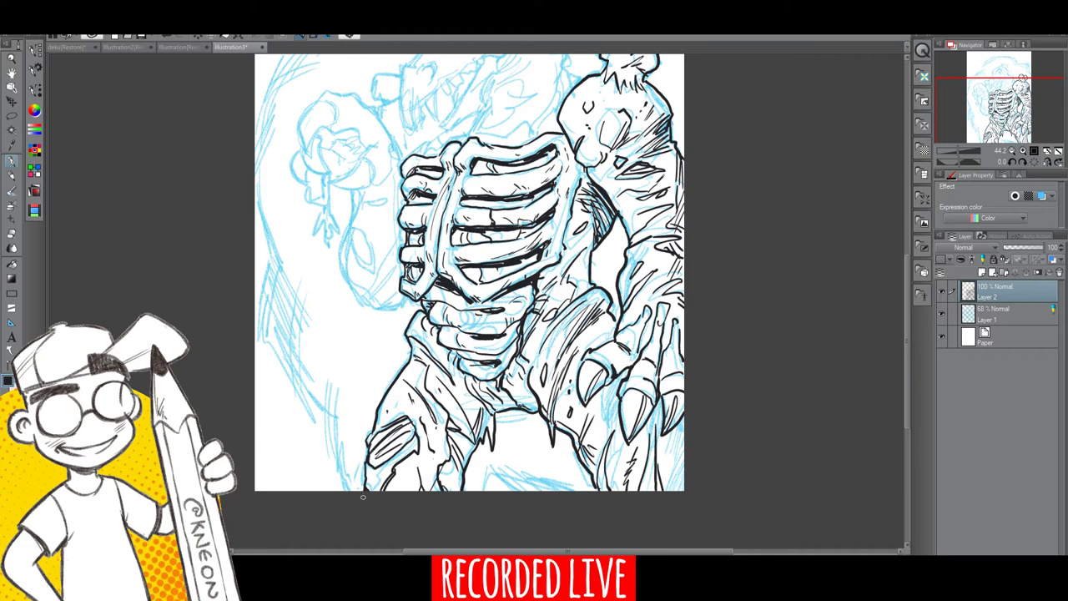
# Step: Add shading strokes to the hip and armpit, and ink the shadow shapes between and below the claws
pyautogui.moveTo(546, 331); pyautogui.dragTo(583, 293)
pyautogui.moveTo(593, 171); pyautogui.dragTo(583, 186)
pyautogui.moveTo(604, 183)
pyautogui.mouseDown()
pyautogui.moveTo(590, 195)
pyautogui.moveTo(607, 218)
pyautogui.mouseUp()
pyautogui.moveTo(609, 386); pyautogui.dragTo(601, 428)
pyautogui.moveTo(618, 403)
pyautogui.mouseDown()
pyautogui.moveTo(609, 428)
pyautogui.moveTo(647, 449)
pyautogui.mouseUp()
pyautogui.moveTo(664, 421); pyautogui.dragTo(672, 459)
pyautogui.moveTo(683, 445); pyautogui.dragTo(676, 491)
# Step: Hide the Layer 1 sketch and fill the shadow shapes between the near hand's claws with black
pyautogui.click(941, 313)
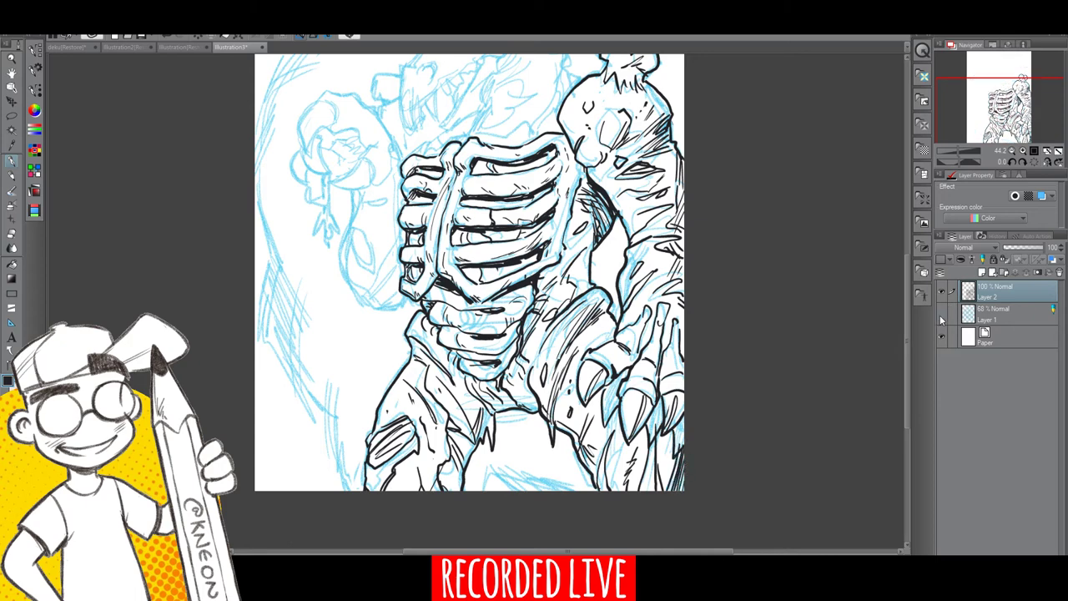
pyautogui.moveTo(606, 385); pyautogui.dragTo(602, 397)
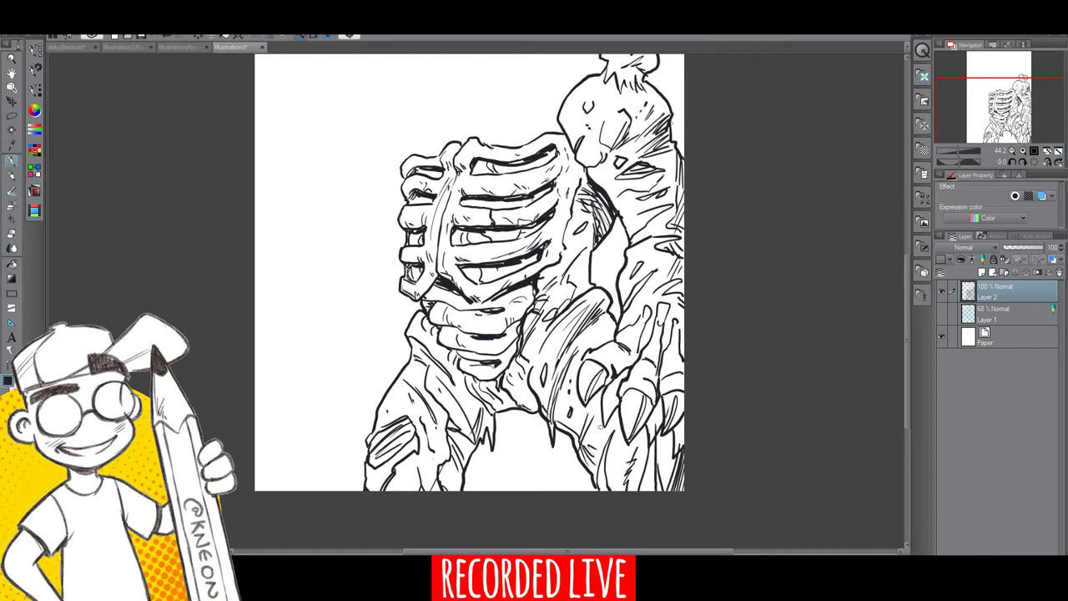
pyautogui.click(13, 267)
pyautogui.click(616, 389)
pyautogui.click(659, 413)
pyautogui.click(681, 434)
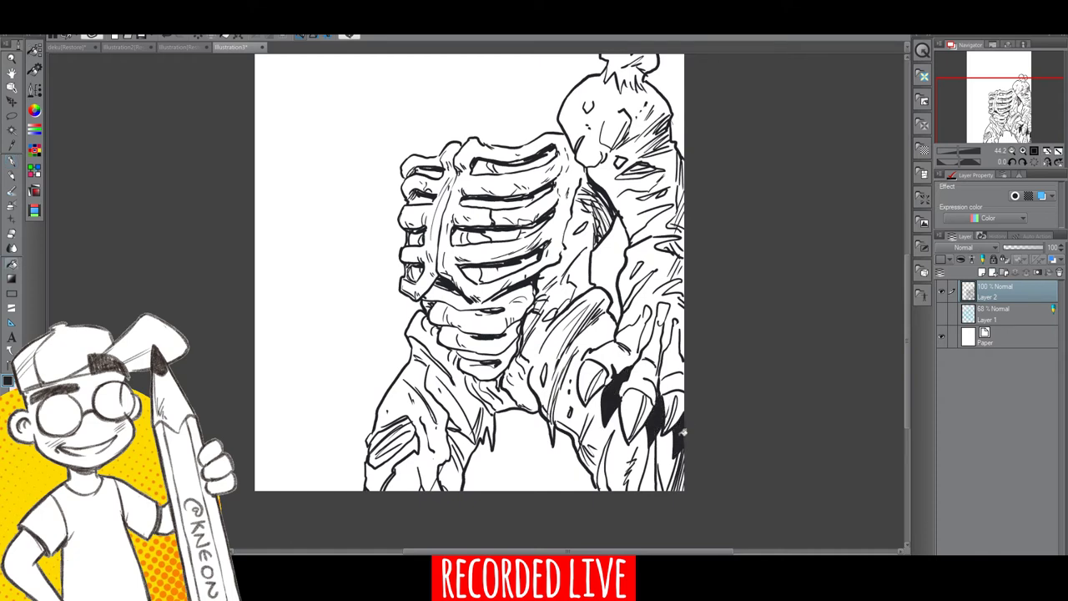
# Step: Show the Layer 1 sketch again and ink the skull's snout tip, dark nostril and front teeth
pyautogui.click(942, 313)
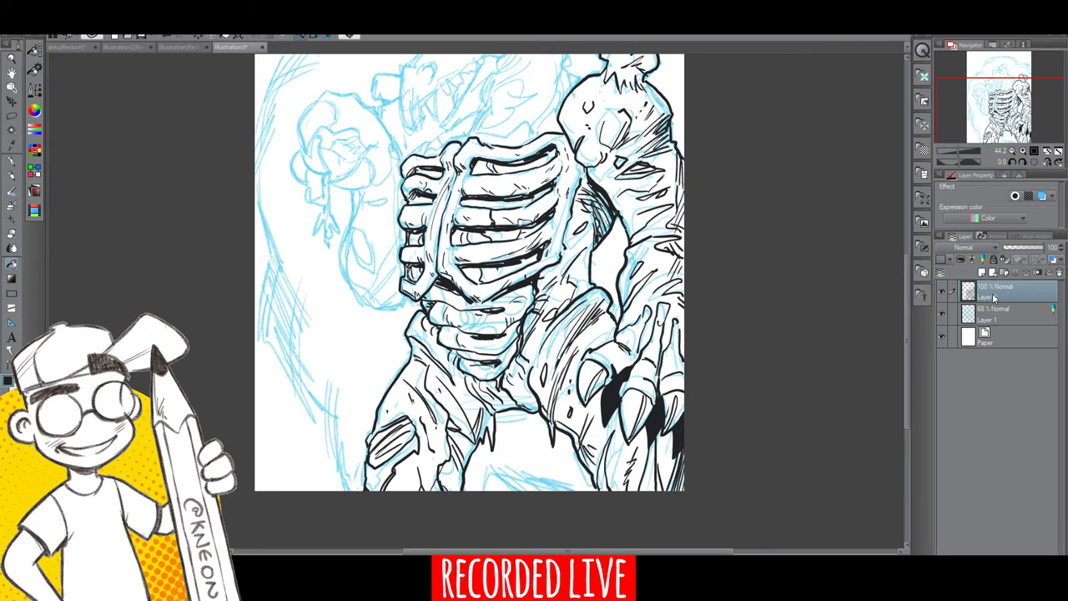
pyautogui.press('p')
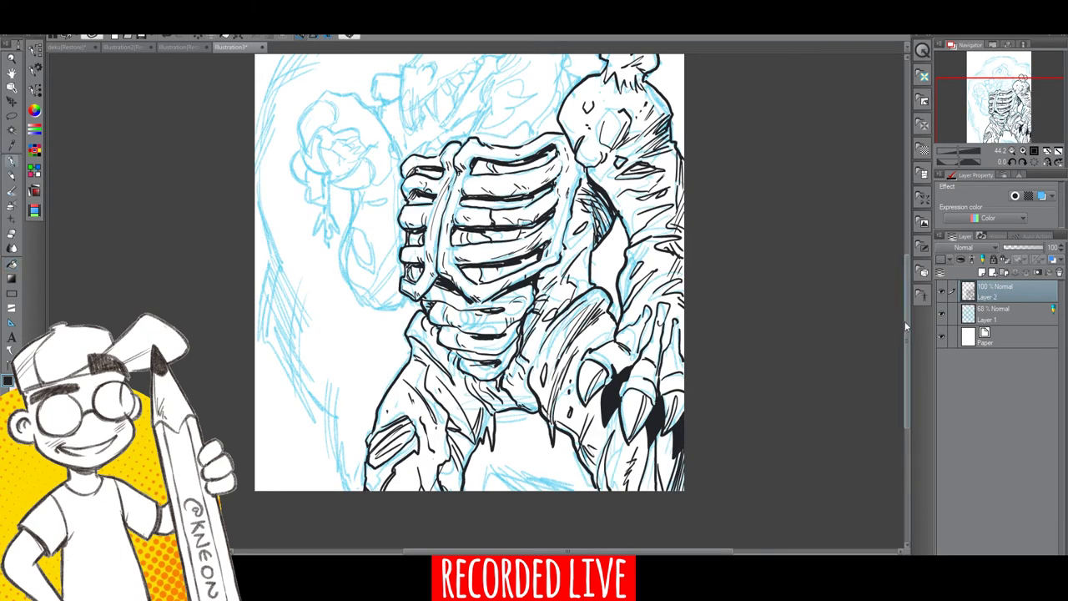
pyautogui.moveTo(906, 327); pyautogui.dragTo(906, 269)
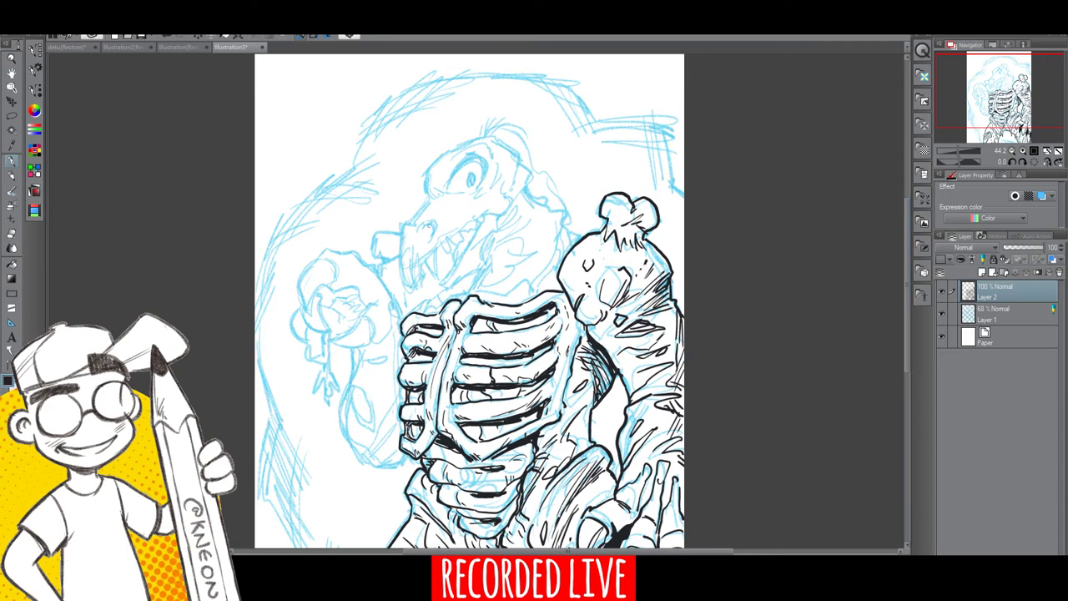
pyautogui.moveTo(422, 231)
pyautogui.mouseDown()
pyautogui.moveTo(436, 222)
pyautogui.moveTo(429, 240)
pyautogui.moveTo(401, 232)
pyautogui.moveTo(417, 292)
pyautogui.mouseUp()
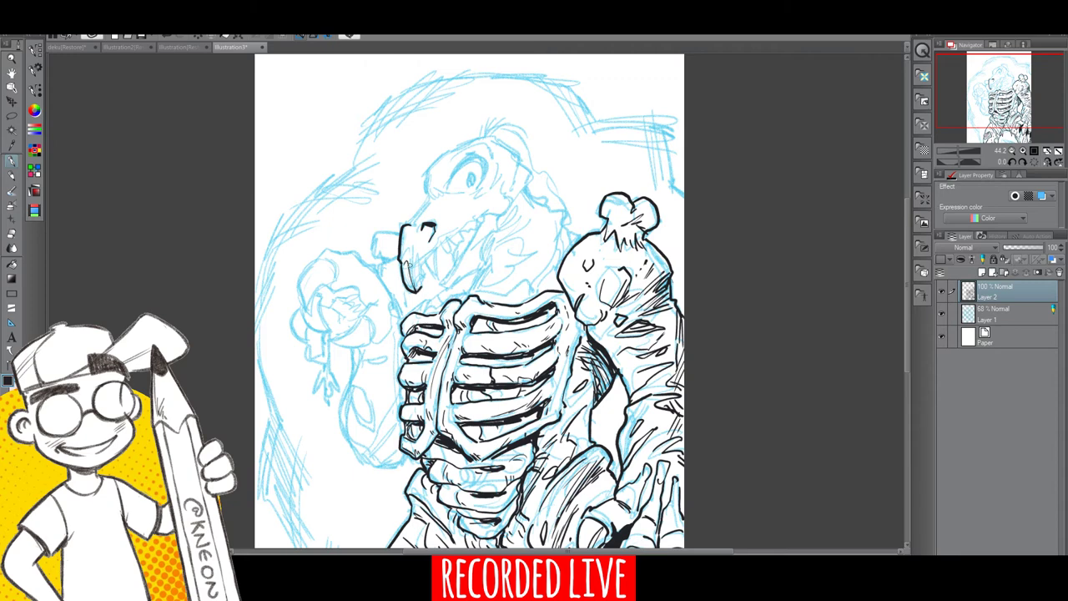
pyautogui.moveTo(409, 255)
pyautogui.mouseDown()
pyautogui.moveTo(422, 289)
pyautogui.moveTo(429, 277)
pyautogui.mouseUp()
pyautogui.moveTo(439, 253)
pyautogui.mouseDown()
pyautogui.moveTo(434, 277)
pyautogui.moveTo(435, 255)
pyautogui.mouseUp()
pyautogui.moveTo(424, 252)
pyautogui.mouseDown()
pyautogui.moveTo(430, 258)
pyautogui.moveTo(433, 232)
pyautogui.mouseUp()
pyautogui.moveTo(434, 228); pyautogui.dragTo(429, 234)
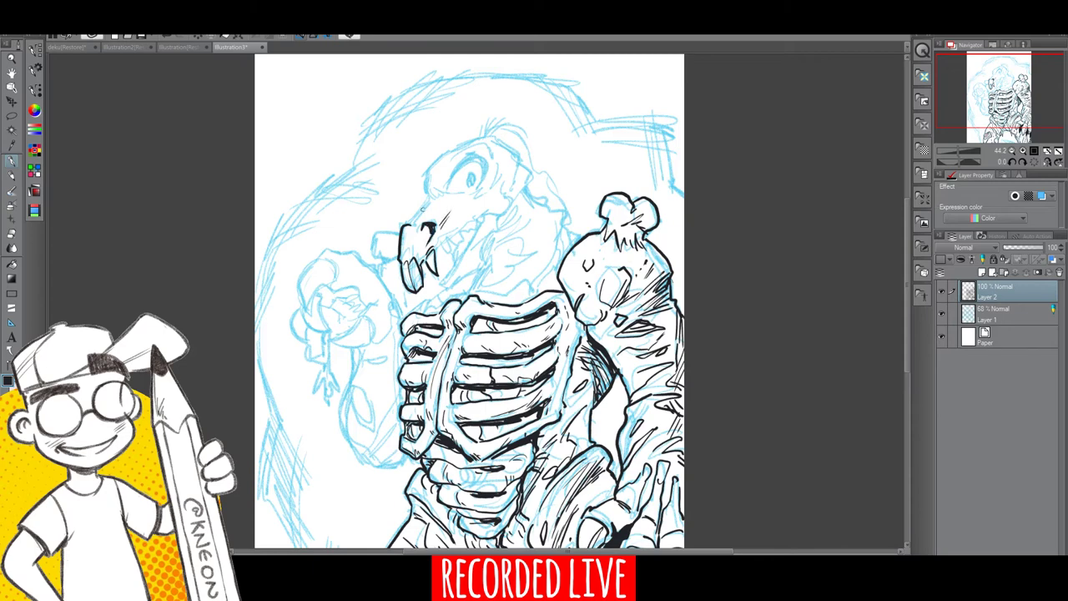
# Step: Ink the skull's brow, thick-rimmed eye socket and pupil, and the cheekbone lines beneath the eye
pyautogui.moveTo(428, 197)
pyautogui.mouseDown()
pyautogui.moveTo(417, 219)
pyautogui.moveTo(431, 171)
pyautogui.moveTo(440, 196)
pyautogui.mouseUp()
pyautogui.moveTo(438, 194)
pyautogui.mouseDown()
pyautogui.moveTo(473, 155)
pyautogui.moveTo(486, 161)
pyautogui.moveTo(479, 184)
pyautogui.moveTo(482, 154)
pyautogui.mouseUp()
pyautogui.moveTo(482, 153)
pyautogui.mouseDown()
pyautogui.moveTo(470, 157)
pyautogui.moveTo(484, 158)
pyautogui.moveTo(486, 188)
pyautogui.moveTo(484, 144)
pyautogui.moveTo(494, 145)
pyautogui.mouseUp()
pyautogui.moveTo(493, 154); pyautogui.dragTo(477, 193)
pyautogui.moveTo(456, 198); pyautogui.dragTo(475, 202)
pyautogui.moveTo(474, 204); pyautogui.dragTo(497, 200)
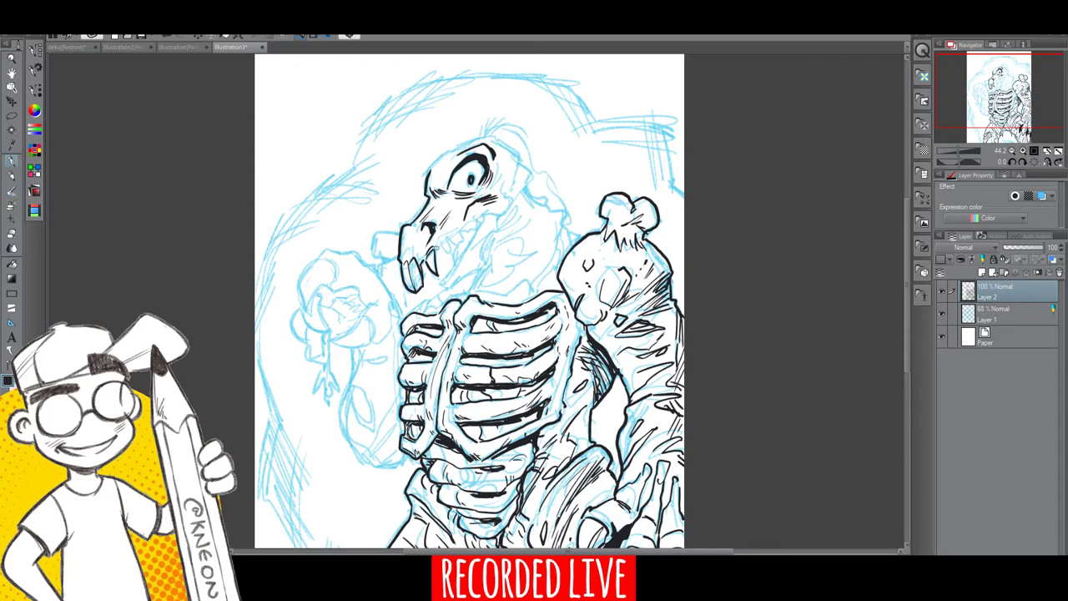
# Step: Ink the upper teeth, the open lower jaw and the rounded back of the skull
pyautogui.moveTo(435, 249)
pyautogui.mouseDown()
pyautogui.moveTo(447, 235)
pyautogui.moveTo(449, 252)
pyautogui.moveTo(470, 237)
pyautogui.moveTo(479, 215)
pyautogui.moveTo(487, 223)
pyautogui.mouseUp()
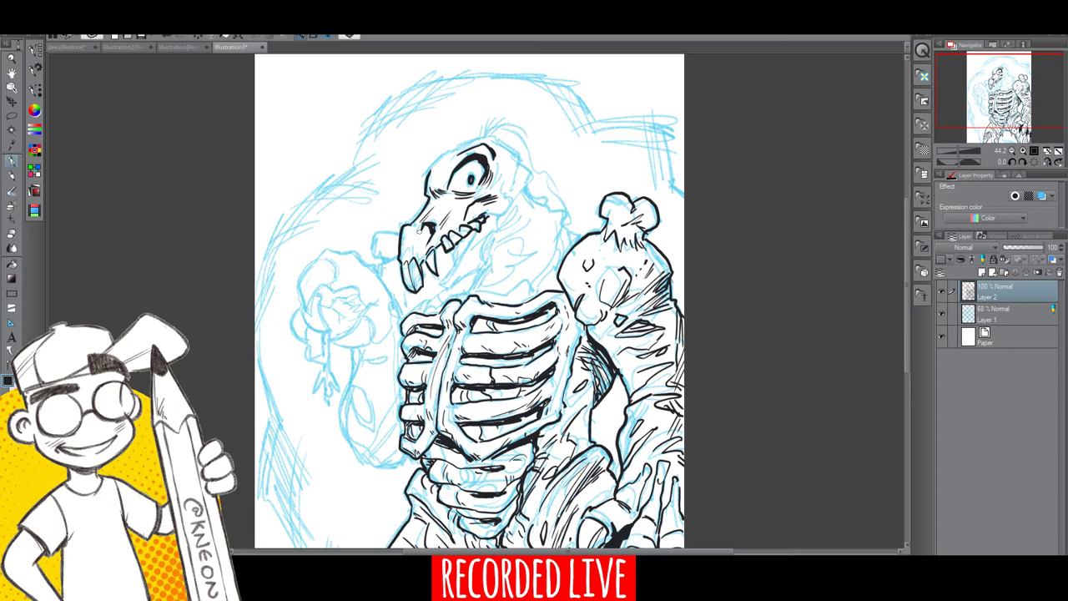
pyautogui.moveTo(417, 229); pyautogui.dragTo(424, 243)
pyautogui.moveTo(402, 256)
pyautogui.mouseDown()
pyautogui.moveTo(445, 276)
pyautogui.moveTo(470, 240)
pyautogui.moveTo(442, 291)
pyautogui.moveTo(472, 283)
pyautogui.moveTo(495, 215)
pyautogui.moveTo(514, 197)
pyautogui.moveTo(506, 177)
pyautogui.moveTo(508, 198)
pyautogui.mouseUp()
pyautogui.moveTo(428, 172)
pyautogui.mouseDown()
pyautogui.moveTo(469, 138)
pyautogui.moveTo(497, 133)
pyautogui.moveTo(519, 162)
pyautogui.moveTo(514, 198)
pyautogui.mouseUp()
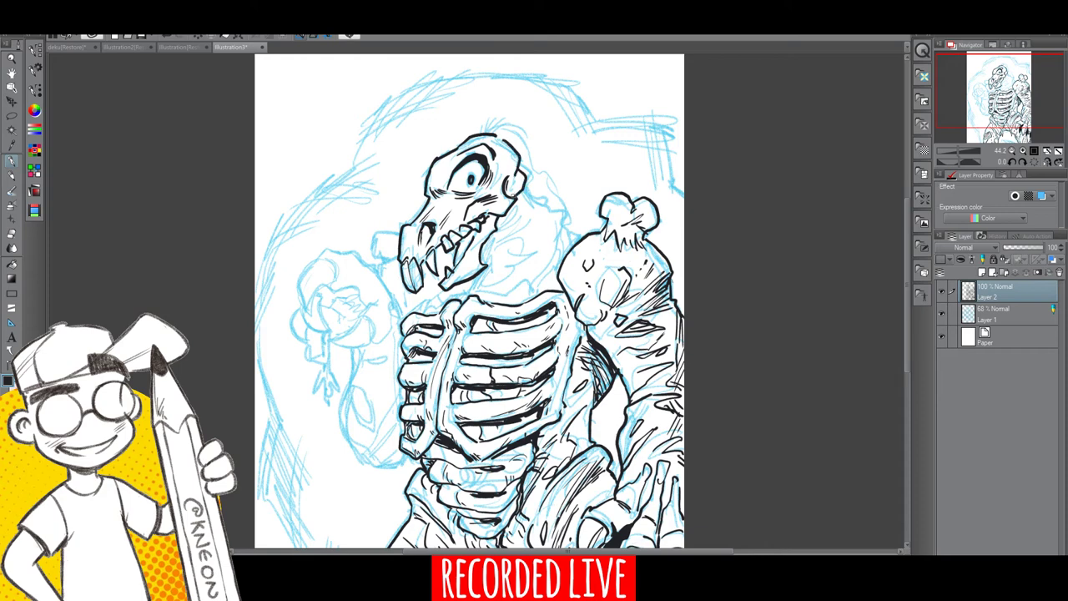
# Step: Ink the small crest on top of the skull and the long strands hanging from it down the neck
pyautogui.moveTo(432, 169); pyautogui.dragTo(443, 208)
pyautogui.moveTo(497, 117)
pyautogui.mouseDown()
pyautogui.moveTo(491, 132)
pyautogui.moveTo(515, 149)
pyautogui.moveTo(540, 203)
pyautogui.moveTo(523, 262)
pyautogui.moveTo(526, 295)
pyautogui.moveTo(542, 215)
pyautogui.mouseUp()
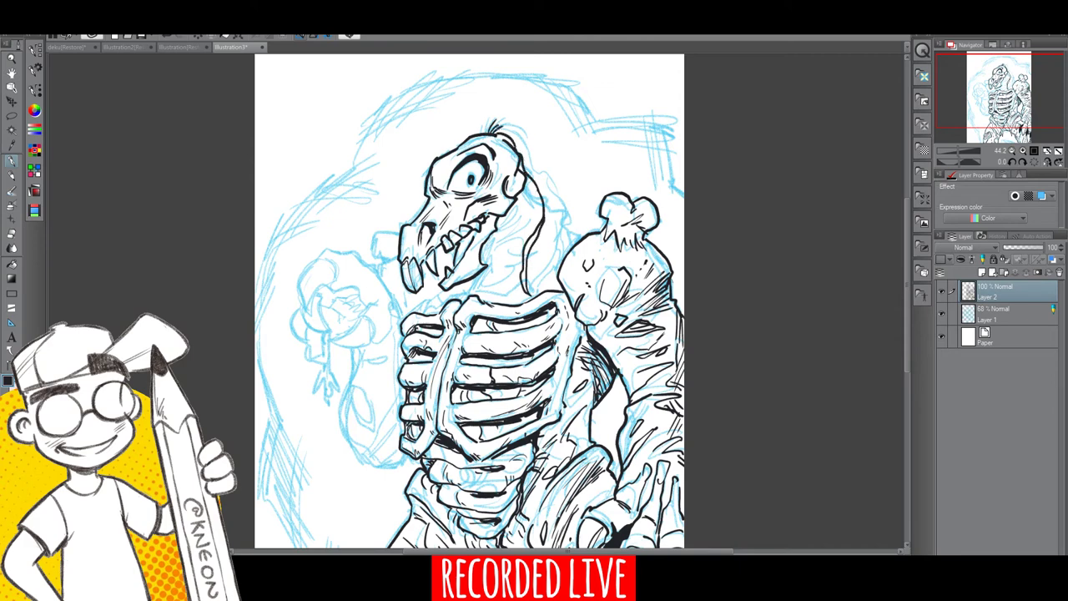
pyautogui.moveTo(497, 134)
pyautogui.mouseDown()
pyautogui.moveTo(517, 131)
pyautogui.moveTo(547, 199)
pyautogui.moveTo(527, 292)
pyautogui.moveTo(538, 285)
pyautogui.moveTo(546, 222)
pyautogui.mouseUp()
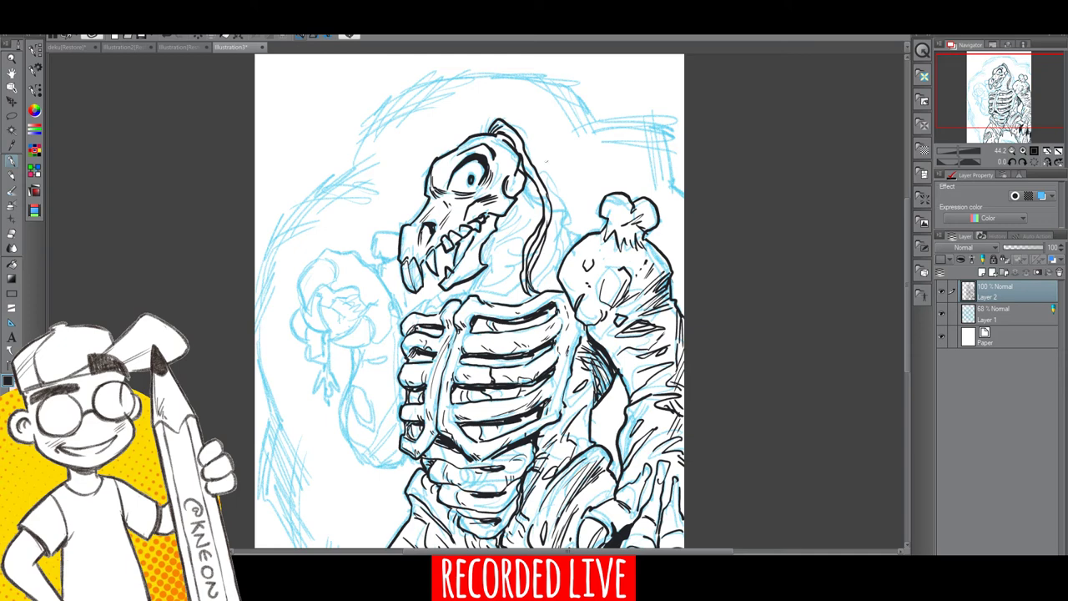
pyautogui.moveTo(527, 152)
pyautogui.mouseDown()
pyautogui.moveTo(550, 195)
pyautogui.moveTo(551, 224)
pyautogui.mouseUp()
pyautogui.moveTo(554, 183); pyautogui.dragTo(546, 271)
pyautogui.moveTo(549, 225); pyautogui.dragTo(546, 284)
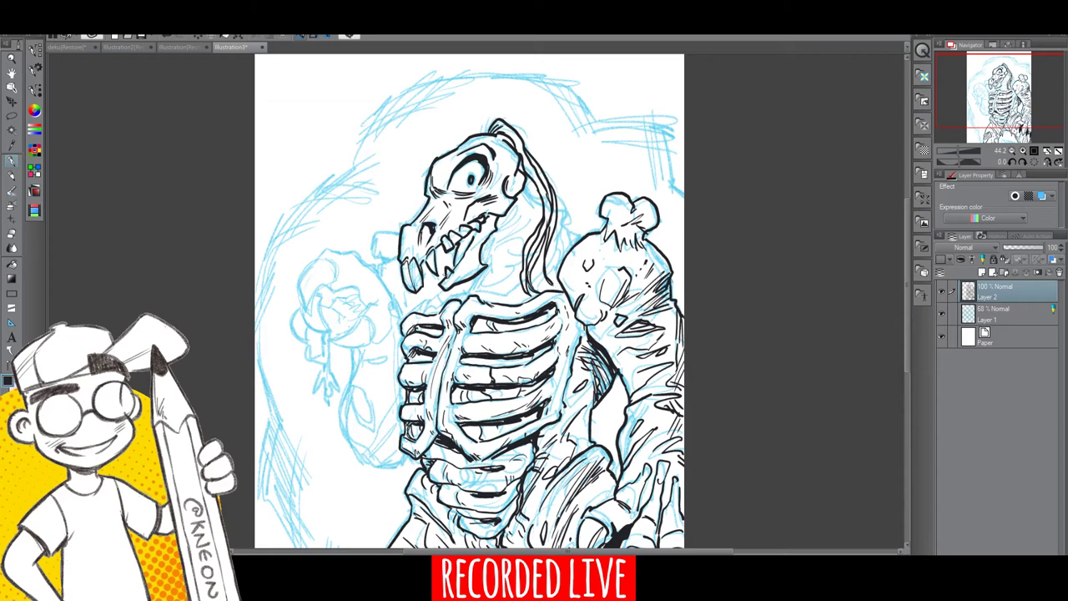
# Step: Erase overlapping lines inside the mouth and ink the lower teeth and inner jaw
pyautogui.click(11, 234)
pyautogui.moveTo(451, 267)
pyautogui.mouseDown()
pyautogui.moveTo(447, 277)
pyautogui.moveTo(472, 239)
pyautogui.mouseUp()
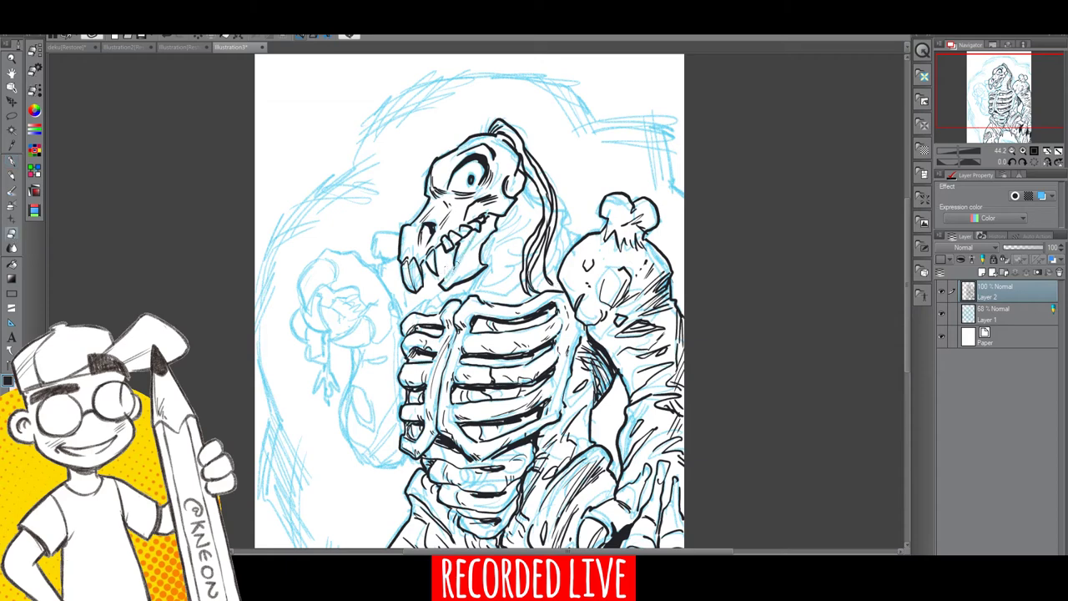
pyautogui.click(12, 162)
pyautogui.moveTo(443, 279)
pyautogui.mouseDown()
pyautogui.moveTo(445, 266)
pyautogui.moveTo(449, 277)
pyautogui.mouseUp()
pyautogui.moveTo(447, 278); pyautogui.dragTo(495, 215)
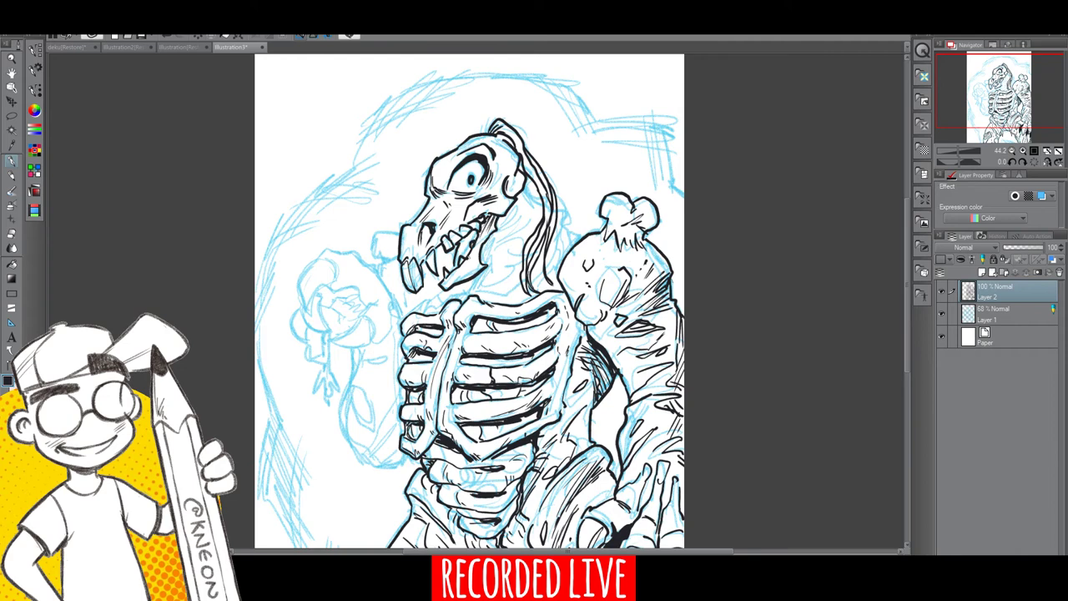
# Step: Ink the jaw hinge, the bumpy spine ridge behind the strands and the throat lines under the jaw
pyautogui.moveTo(482, 257)
pyautogui.mouseDown()
pyautogui.moveTo(500, 242)
pyautogui.moveTo(504, 218)
pyautogui.mouseUp()
pyautogui.moveTo(537, 179); pyautogui.dragTo(529, 190)
pyautogui.moveTo(537, 186)
pyautogui.mouseDown()
pyautogui.moveTo(524, 212)
pyautogui.moveTo(565, 210)
pyautogui.moveTo(572, 247)
pyautogui.mouseUp()
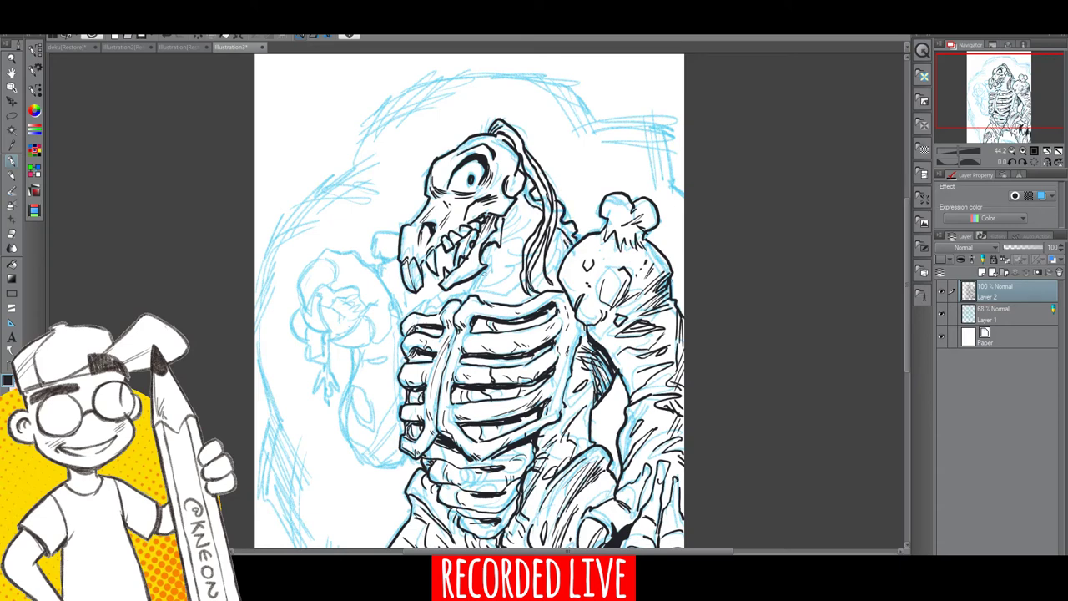
pyautogui.moveTo(485, 274); pyautogui.dragTo(464, 295)
pyautogui.moveTo(488, 253)
pyautogui.mouseDown()
pyautogui.moveTo(529, 235)
pyautogui.moveTo(537, 208)
pyautogui.moveTo(520, 195)
pyautogui.moveTo(501, 248)
pyautogui.mouseUp()
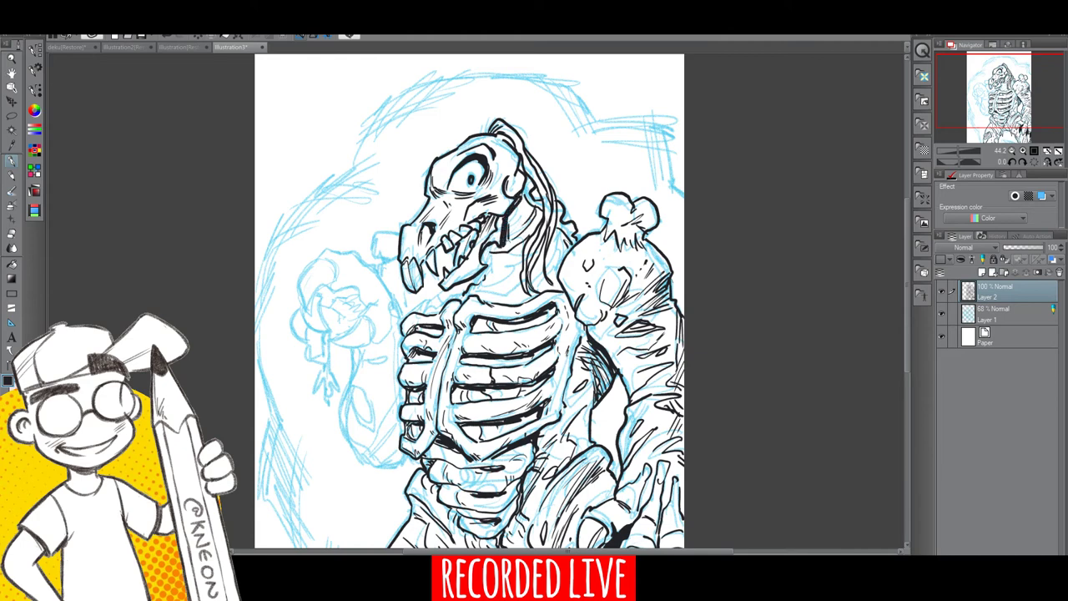
# Step: Add contour folds and shading strokes along the neck down to the collarbone
pyautogui.moveTo(522, 212); pyautogui.dragTo(495, 254)
pyautogui.moveTo(490, 255)
pyautogui.mouseDown()
pyautogui.moveTo(484, 262)
pyautogui.moveTo(521, 253)
pyautogui.moveTo(495, 267)
pyautogui.mouseUp()
pyautogui.moveTo(476, 288)
pyautogui.mouseDown()
pyautogui.moveTo(482, 268)
pyautogui.moveTo(523, 295)
pyautogui.moveTo(511, 284)
pyautogui.mouseUp()
pyautogui.moveTo(564, 240)
pyautogui.mouseDown()
pyautogui.moveTo(531, 284)
pyautogui.moveTo(546, 255)
pyautogui.mouseUp()
pyautogui.moveTo(548, 255)
pyautogui.mouseDown()
pyautogui.moveTo(530, 290)
pyautogui.moveTo(499, 280)
pyautogui.mouseUp()
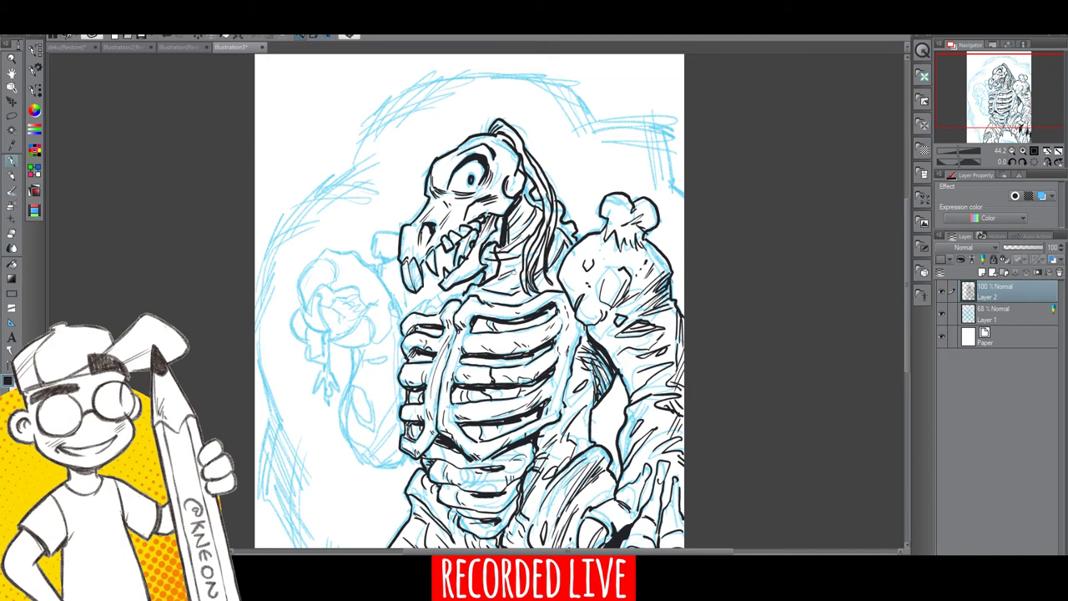
# Step: Ink the far shoulder with its bone knob and add texture marks to the near shoulder and skull
pyautogui.moveTo(379, 276)
pyautogui.mouseDown()
pyautogui.moveTo(394, 252)
pyautogui.moveTo(375, 242)
pyautogui.moveTo(397, 227)
pyautogui.moveTo(400, 280)
pyautogui.mouseUp()
pyautogui.moveTo(411, 312)
pyautogui.mouseDown()
pyautogui.moveTo(440, 291)
pyautogui.moveTo(405, 295)
pyautogui.moveTo(423, 297)
pyautogui.mouseUp()
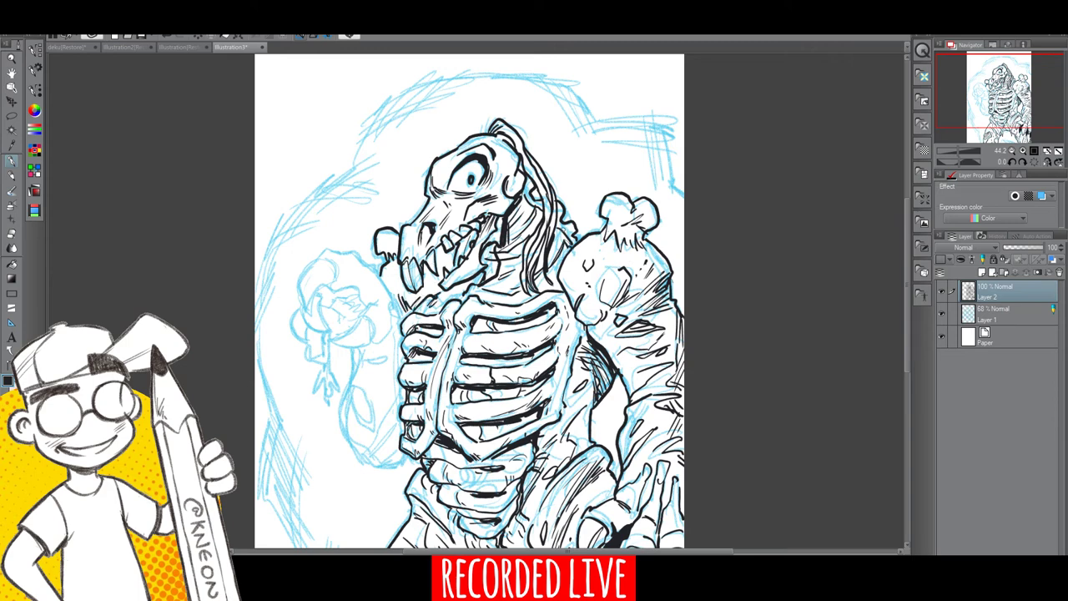
pyautogui.moveTo(561, 229); pyautogui.dragTo(572, 244)
pyautogui.moveTo(606, 287); pyautogui.dragTo(611, 293)
pyautogui.moveTo(566, 266); pyautogui.dragTo(574, 284)
pyautogui.moveTo(505, 156); pyautogui.dragTo(503, 186)
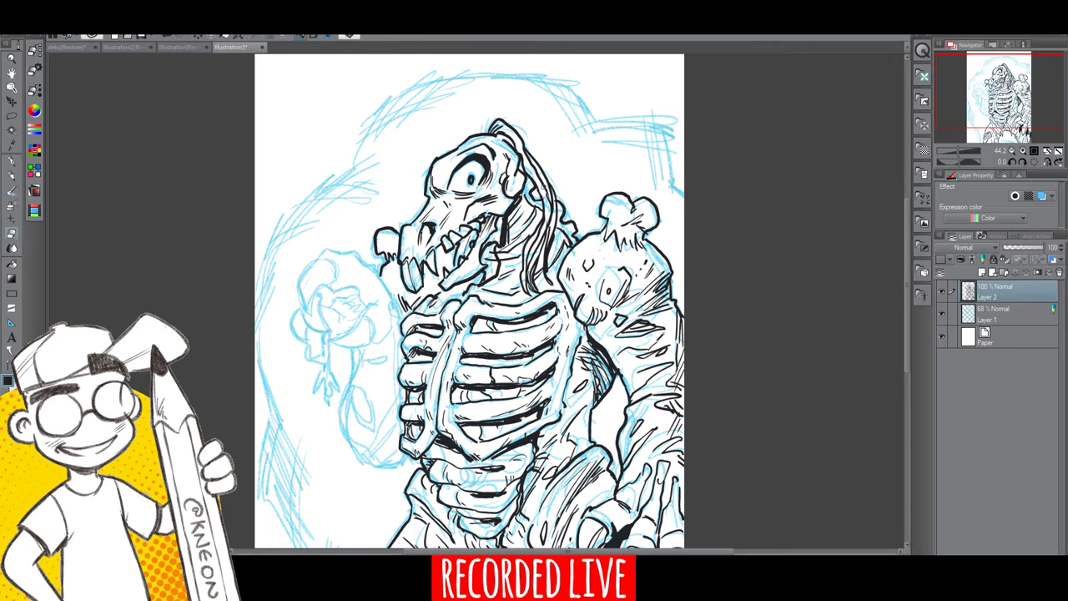
# Step: Erase the inner strand lines running down the neck
pyautogui.moveTo(551, 194); pyautogui.dragTo(532, 261)
pyautogui.moveTo(549, 216)
pyautogui.mouseDown()
pyautogui.moveTo(524, 289)
pyautogui.moveTo(531, 257)
pyautogui.moveTo(537, 288)
pyautogui.moveTo(552, 215)
pyautogui.mouseUp()
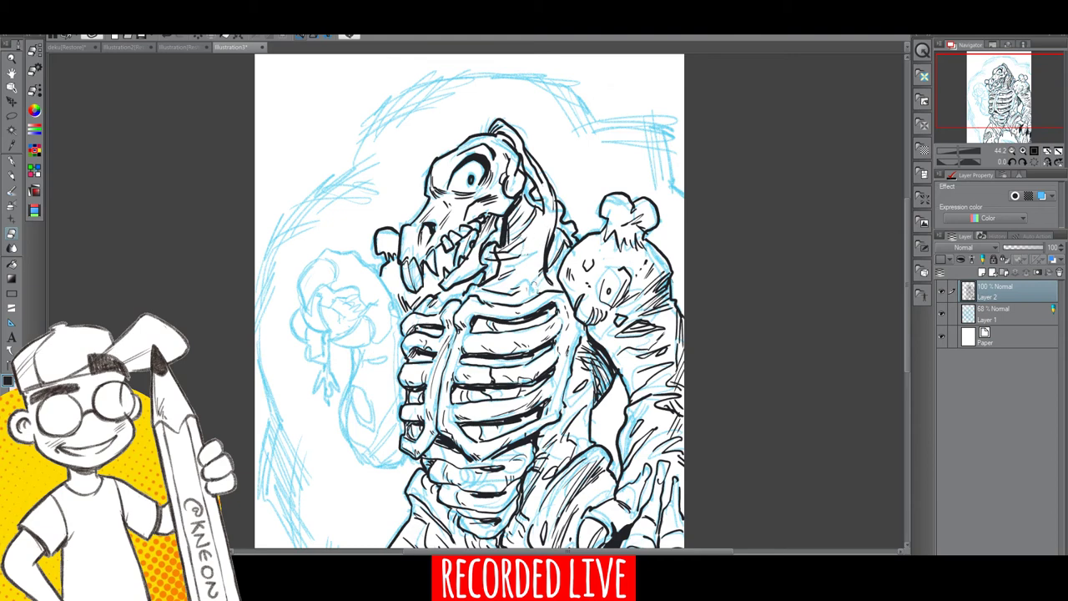
pyautogui.moveTo(535, 286); pyautogui.dragTo(540, 288)
pyautogui.moveTo(547, 231); pyautogui.dragTo(548, 278)
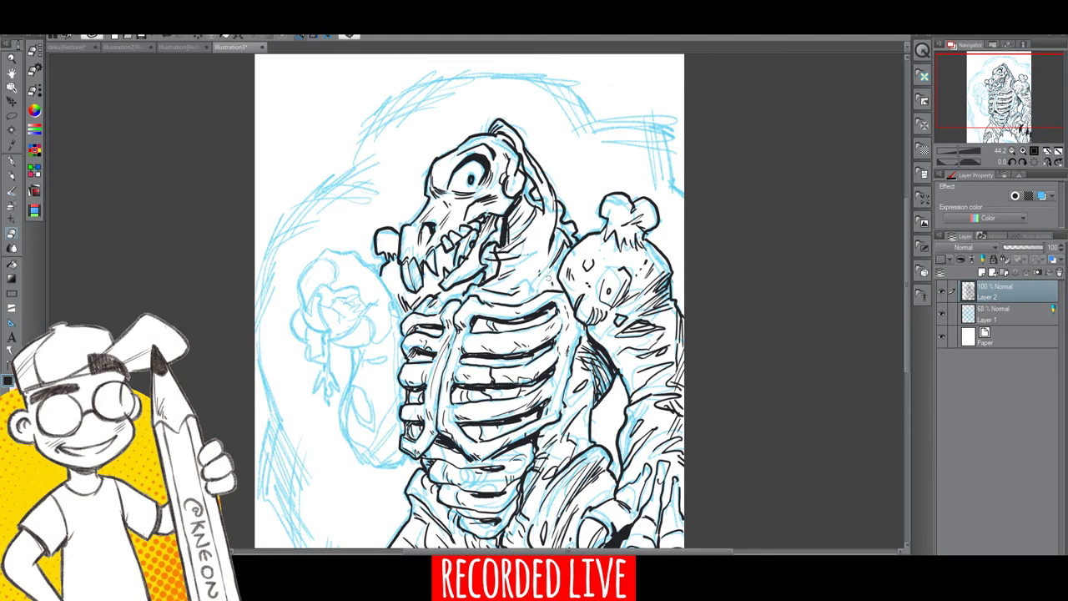
# Step: Redraw the hanging neck strand as one tapering shape with a curled lower end and shaded edge
pyautogui.click(12, 162)
pyautogui.moveTo(543, 206)
pyautogui.mouseDown()
pyautogui.moveTo(532, 288)
pyautogui.moveTo(557, 289)
pyautogui.mouseUp()
pyautogui.moveTo(555, 237)
pyautogui.mouseDown()
pyautogui.moveTo(544, 289)
pyautogui.moveTo(546, 279)
pyautogui.mouseUp()
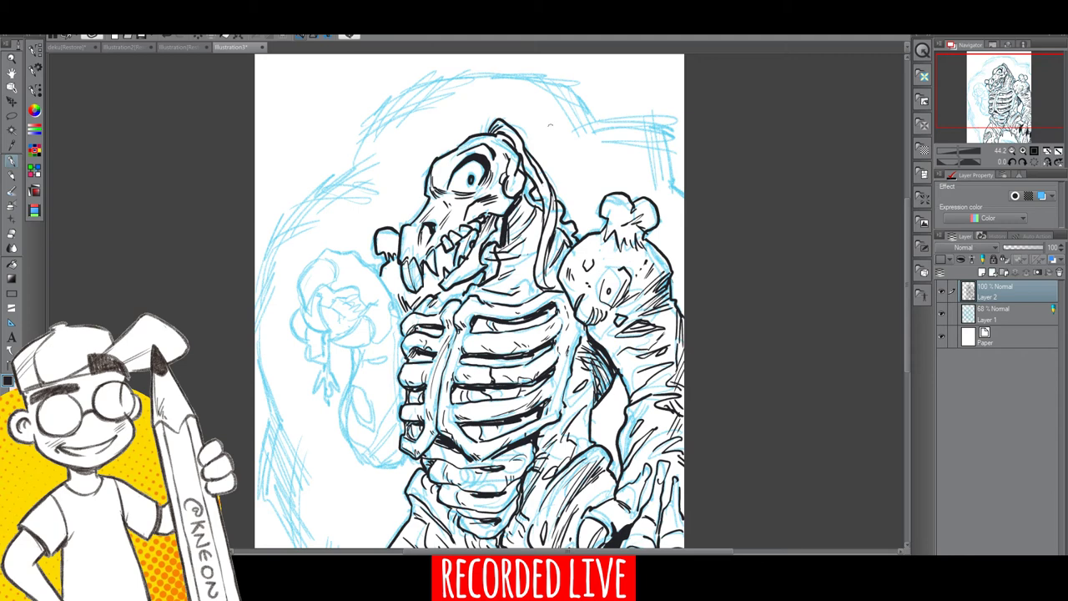
pyautogui.click(12, 236)
pyautogui.moveTo(554, 223)
pyautogui.mouseDown()
pyautogui.moveTo(545, 269)
pyautogui.moveTo(551, 195)
pyautogui.moveTo(554, 210)
pyautogui.mouseUp()
pyautogui.press('p')
pyautogui.moveTo(547, 249); pyautogui.dragTo(555, 219)
pyautogui.moveTo(546, 278); pyautogui.dragTo(558, 289)
# Step: Add shading strokes and holes to the neck and small marks to the near shoulder and its bone
pyautogui.moveTo(529, 164)
pyautogui.mouseDown()
pyautogui.moveTo(546, 242)
pyautogui.moveTo(554, 237)
pyautogui.moveTo(545, 269)
pyautogui.moveTo(559, 282)
pyautogui.moveTo(565, 274)
pyautogui.moveTo(505, 272)
pyautogui.mouseUp()
pyautogui.moveTo(529, 260)
pyautogui.mouseDown()
pyautogui.moveTo(519, 268)
pyautogui.moveTo(544, 219)
pyautogui.moveTo(509, 235)
pyautogui.mouseUp()
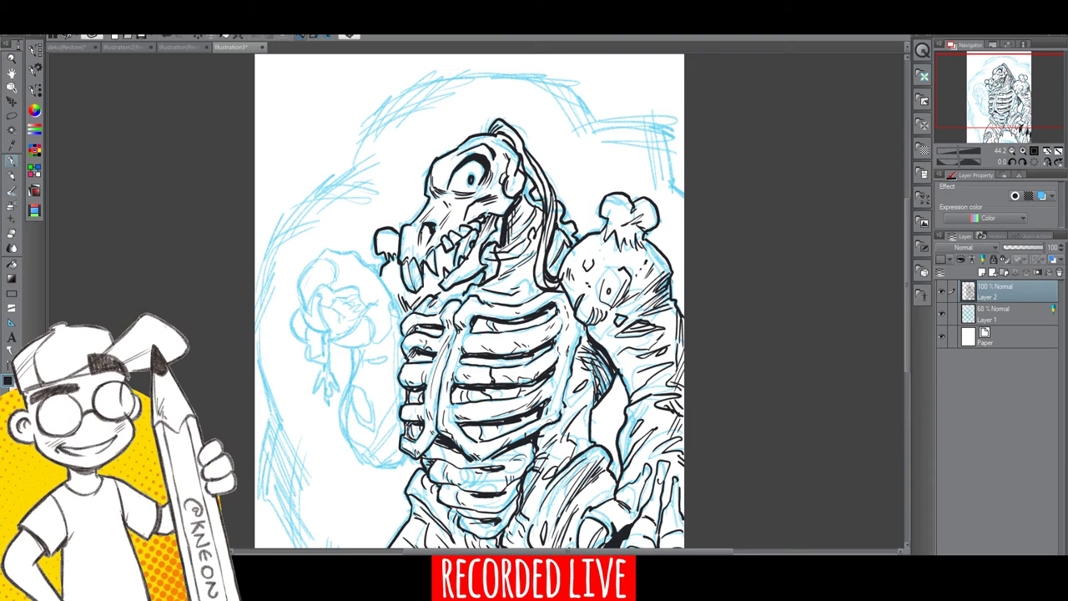
pyautogui.moveTo(539, 432)
pyautogui.mouseDown()
pyautogui.moveTo(564, 418)
pyautogui.moveTo(556, 424)
pyautogui.mouseUp()
pyautogui.hotkey('ctrl', 'z')
pyautogui.moveTo(615, 212); pyautogui.dragTo(610, 270)
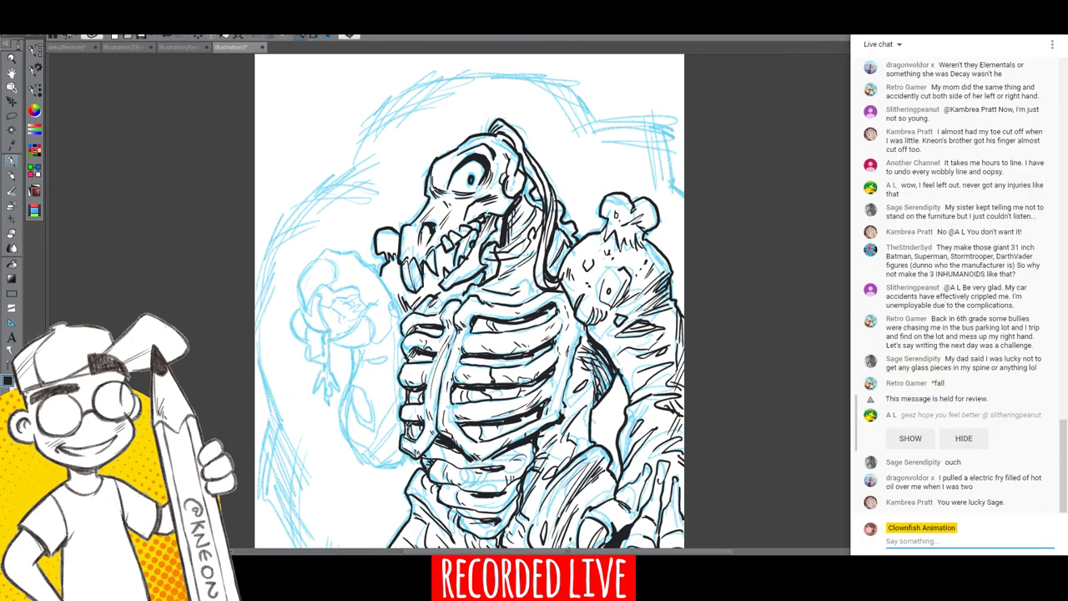
# Step: Reveal the hidden message in the live chat and return to the drawing
pyautogui.click(912, 439)
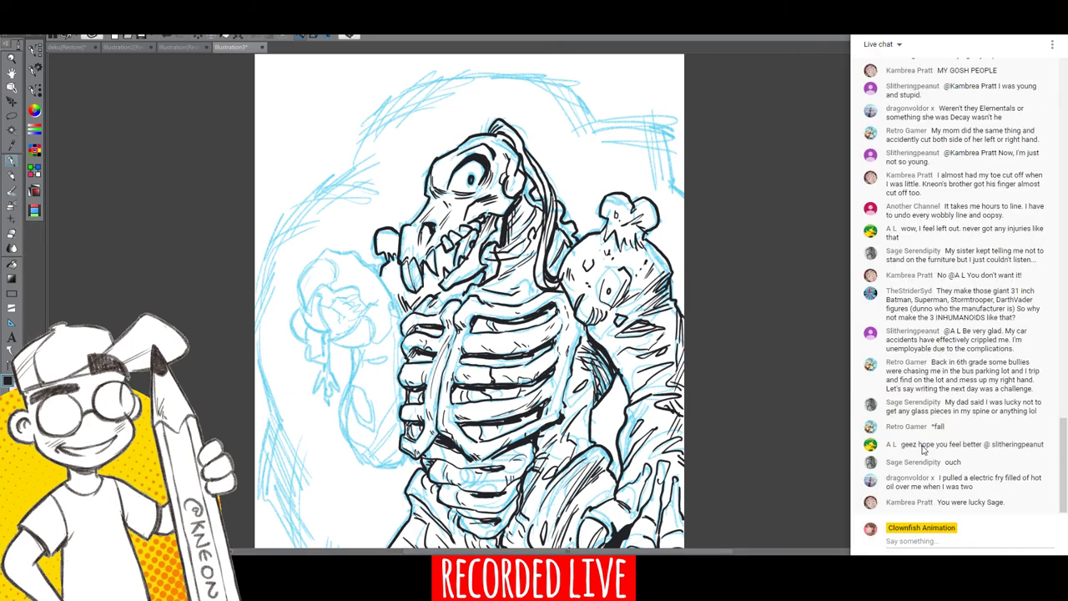
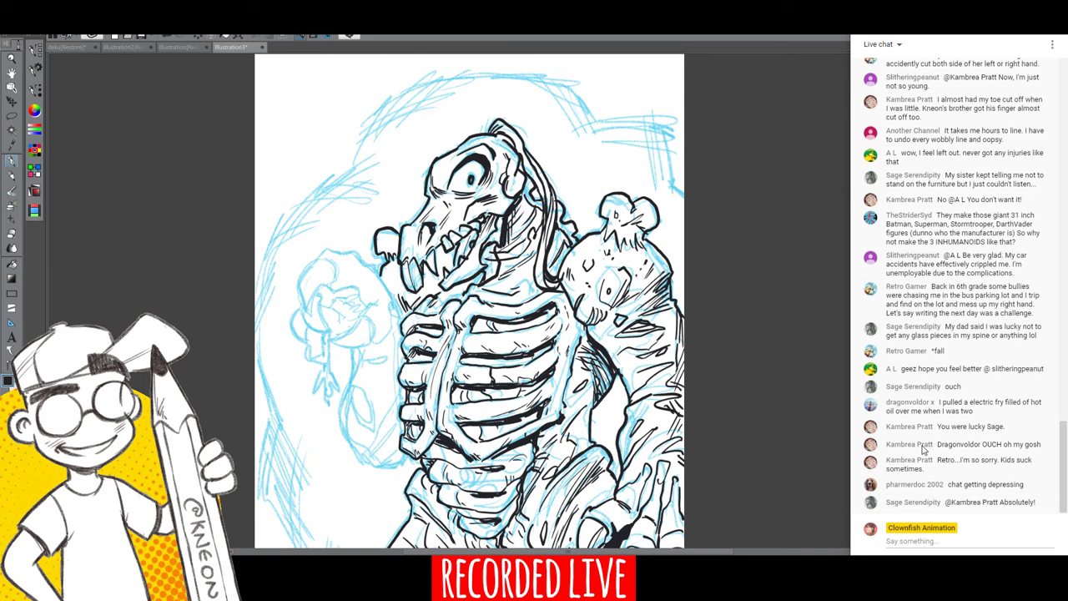
pyautogui.click(450, 245)
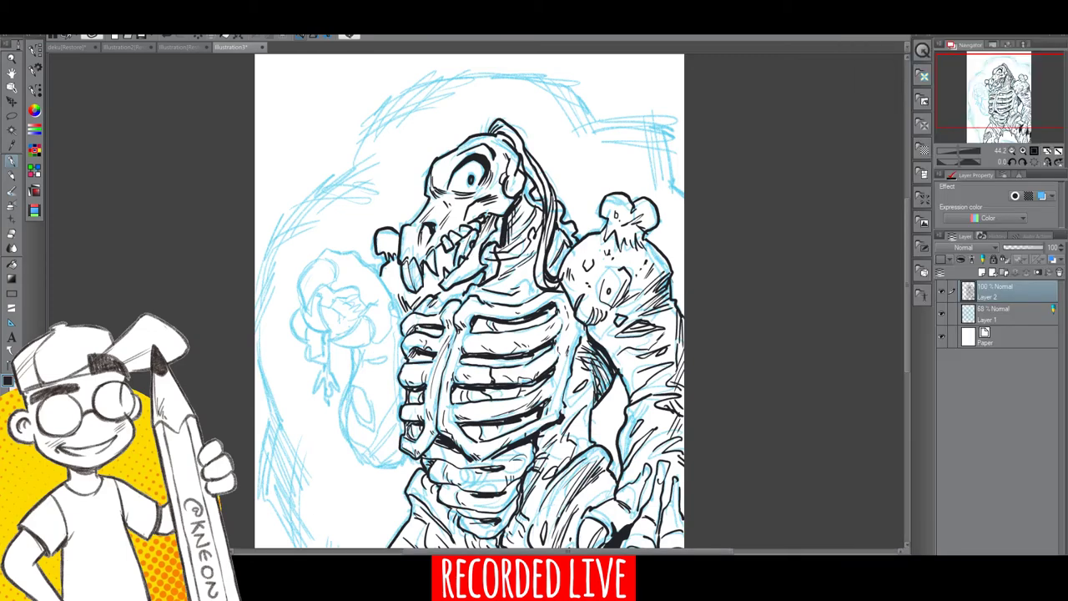
# Step: Close the gap in the jaw line, hide the Layer 1 sketch while filling the throat hollow black, and show it again
pyautogui.press('e')
pyautogui.press('p')
pyautogui.moveTo(467, 259)
pyautogui.mouseDown()
pyautogui.moveTo(466, 272)
pyautogui.moveTo(471, 253)
pyautogui.mouseUp()
pyautogui.click(942, 313)
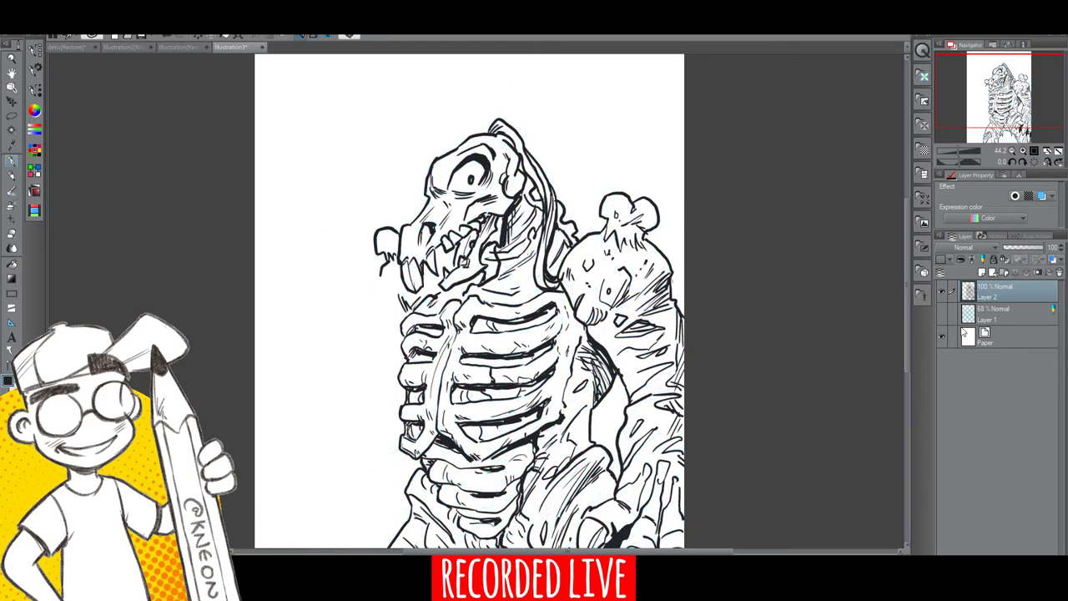
pyautogui.click(13, 264)
pyautogui.click(493, 258)
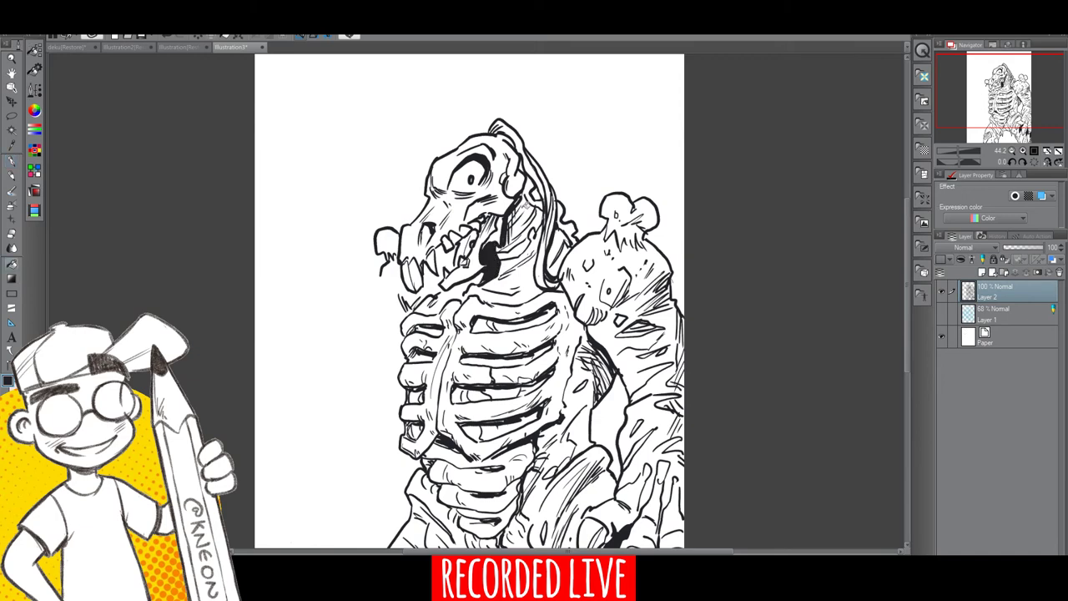
pyautogui.click(942, 313)
pyautogui.press('p')
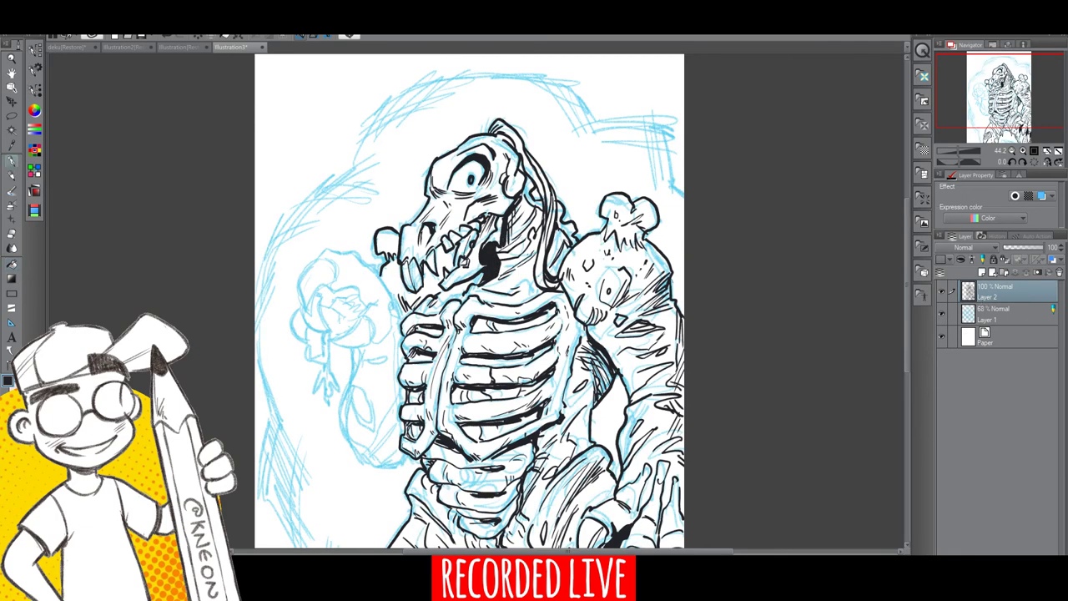
# Step: Ink the far hand's upper hooked claw, its knuckles and the back of the hand
pyautogui.moveTo(314, 265)
pyautogui.mouseDown()
pyautogui.moveTo(299, 285)
pyautogui.moveTo(308, 317)
pyautogui.moveTo(320, 286)
pyautogui.moveTo(333, 285)
pyautogui.moveTo(317, 256)
pyautogui.moveTo(338, 282)
pyautogui.moveTo(357, 249)
pyautogui.mouseUp()
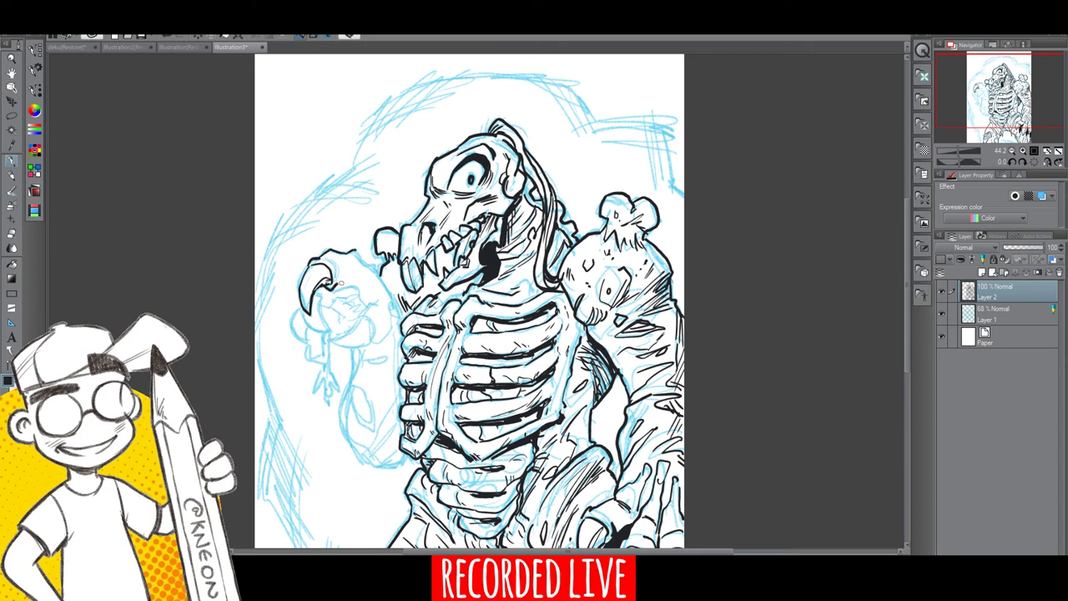
pyautogui.moveTo(339, 284); pyautogui.dragTo(364, 248)
pyautogui.moveTo(358, 255)
pyautogui.mouseDown()
pyautogui.moveTo(375, 272)
pyautogui.moveTo(344, 283)
pyautogui.moveTo(357, 281)
pyautogui.mouseUp()
pyautogui.moveTo(354, 286)
pyautogui.mouseDown()
pyautogui.moveTo(363, 276)
pyautogui.moveTo(362, 307)
pyautogui.mouseUp()
pyautogui.moveTo(376, 269); pyautogui.dragTo(380, 281)
pyautogui.moveTo(379, 279)
pyautogui.mouseDown()
pyautogui.moveTo(392, 301)
pyautogui.moveTo(369, 347)
pyautogui.mouseUp()
# Step: Ink the far hand's lower and outer claws and shade the palm between them
pyautogui.moveTo(357, 316)
pyautogui.mouseDown()
pyautogui.moveTo(380, 337)
pyautogui.moveTo(391, 330)
pyautogui.moveTo(381, 299)
pyautogui.mouseUp()
pyautogui.moveTo(331, 340)
pyautogui.mouseDown()
pyautogui.moveTo(364, 346)
pyautogui.moveTo(340, 337)
pyautogui.moveTo(358, 321)
pyautogui.moveTo(352, 332)
pyautogui.mouseUp()
pyautogui.moveTo(347, 337); pyautogui.dragTo(364, 320)
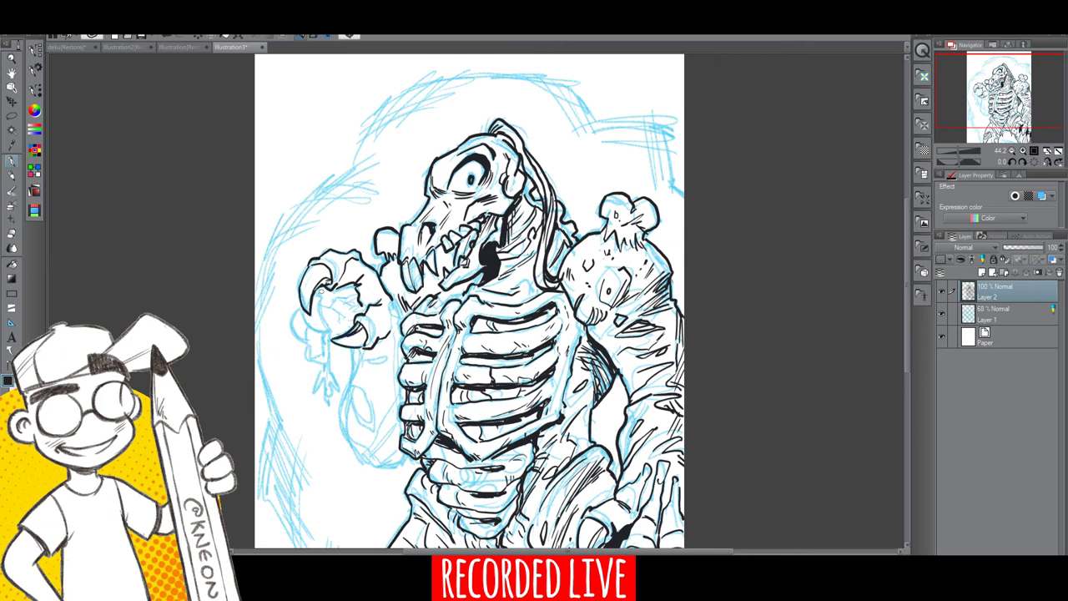
pyautogui.moveTo(302, 310)
pyautogui.mouseDown()
pyautogui.moveTo(331, 335)
pyautogui.moveTo(316, 292)
pyautogui.moveTo(360, 295)
pyautogui.moveTo(352, 321)
pyautogui.moveTo(362, 302)
pyautogui.moveTo(292, 321)
pyautogui.moveTo(307, 346)
pyautogui.moveTo(321, 313)
pyautogui.moveTo(328, 334)
pyautogui.moveTo(300, 283)
pyautogui.moveTo(300, 309)
pyautogui.mouseUp()
pyautogui.moveTo(306, 286); pyautogui.dragTo(298, 291)
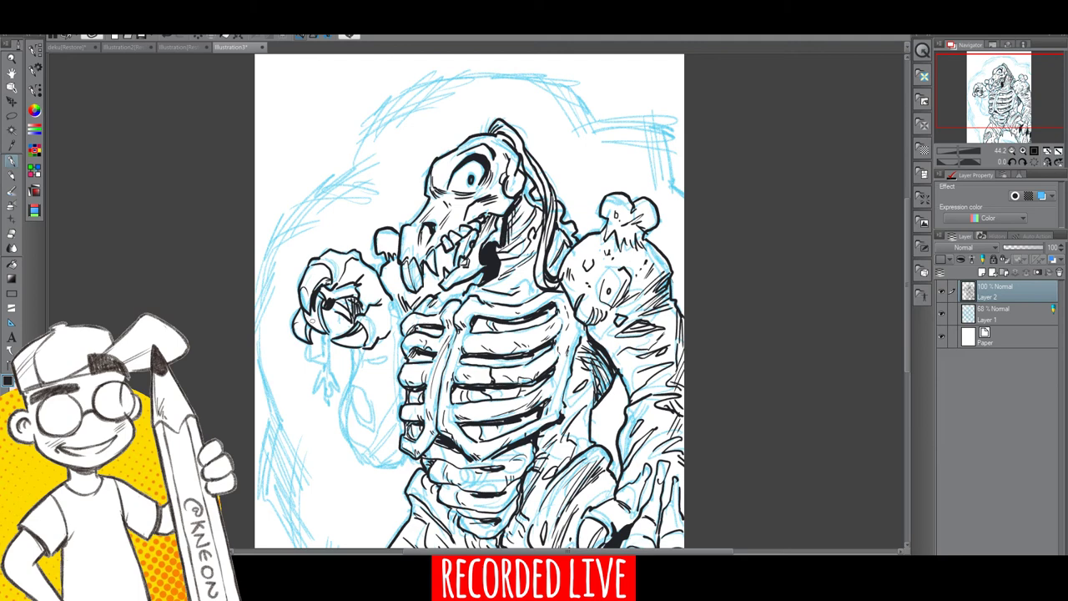
# Step: Ink the forked strand dangling below the far hand in solid black
pyautogui.scroll(-3, 469, 300)
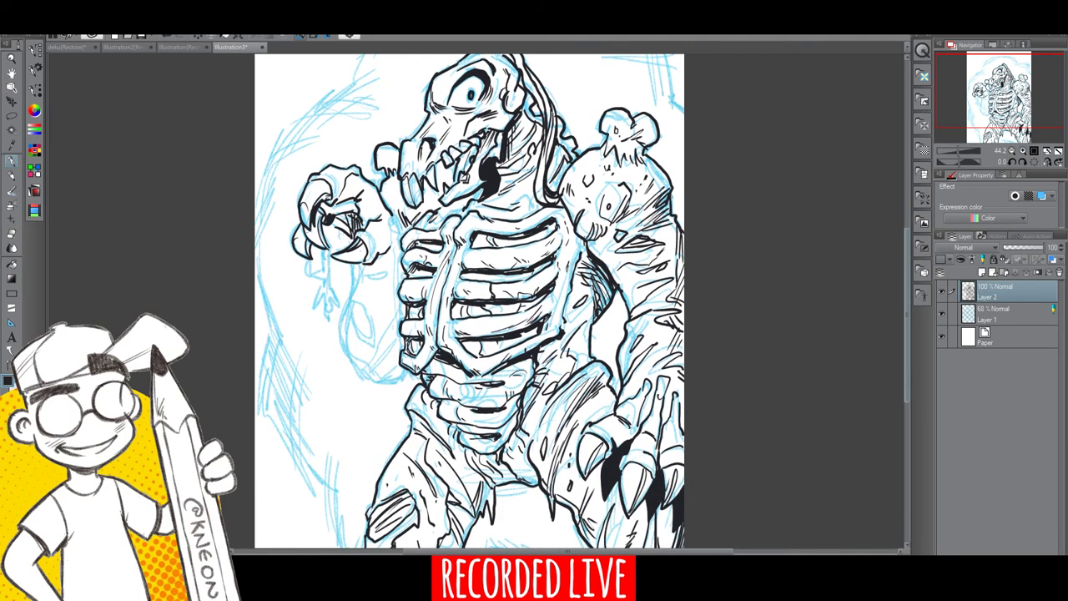
pyautogui.moveTo(624, 478)
pyautogui.mouseDown()
pyautogui.moveTo(619, 488)
pyautogui.moveTo(671, 484)
pyautogui.mouseUp()
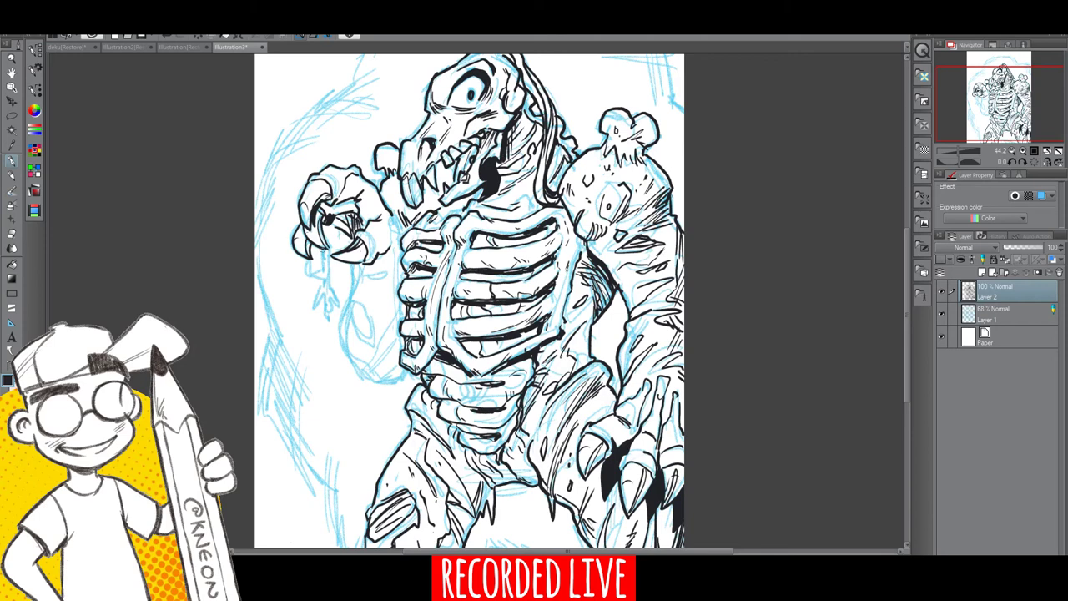
pyautogui.moveTo(327, 249)
pyautogui.mouseDown()
pyautogui.moveTo(328, 280)
pyautogui.moveTo(306, 266)
pyautogui.moveTo(329, 279)
pyautogui.moveTo(325, 270)
pyautogui.moveTo(314, 309)
pyautogui.moveTo(341, 309)
pyautogui.moveTo(329, 290)
pyautogui.moveTo(327, 329)
pyautogui.mouseUp()
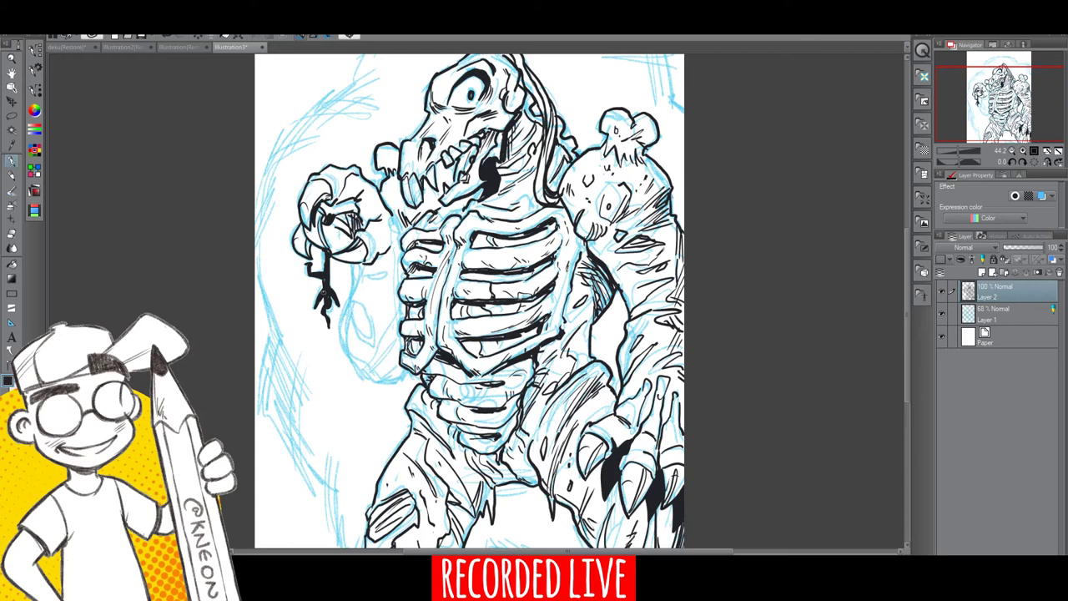
# Step: Ink the far arm's wrist, the upper forearm edge and the outline of the forearm wound
pyautogui.moveTo(375, 239); pyautogui.dragTo(356, 279)
pyautogui.moveTo(354, 278)
pyautogui.mouseDown()
pyautogui.moveTo(390, 265)
pyautogui.moveTo(383, 279)
pyautogui.mouseUp()
pyautogui.moveTo(402, 215); pyautogui.dragTo(394, 237)
pyautogui.moveTo(357, 276)
pyautogui.mouseDown()
pyautogui.moveTo(348, 298)
pyautogui.moveTo(371, 327)
pyautogui.moveTo(365, 345)
pyautogui.mouseUp()
pyautogui.moveTo(374, 335); pyautogui.dragTo(377, 350)
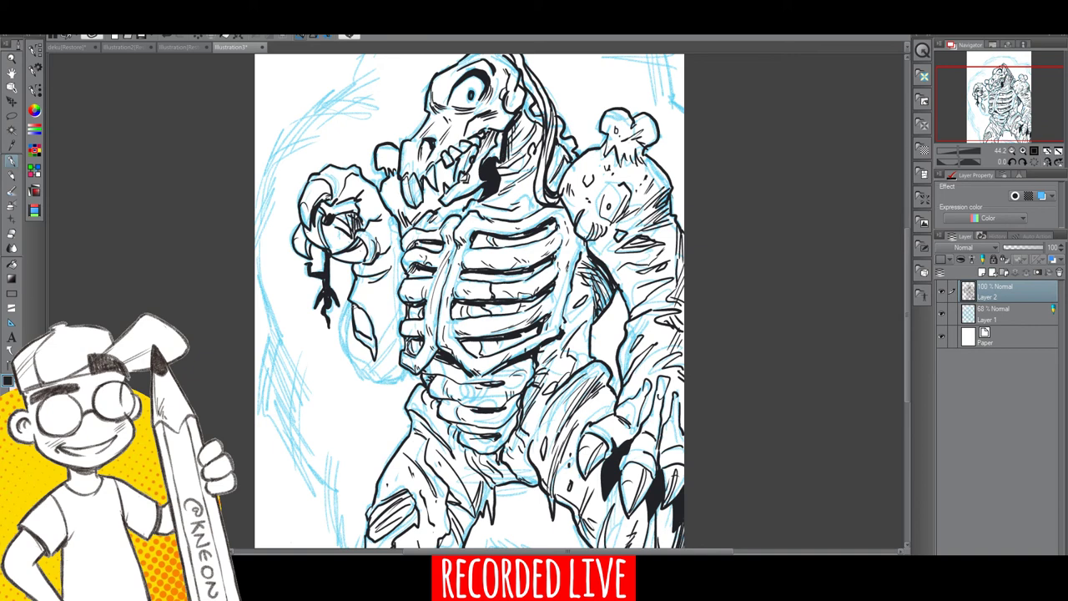
# Step: Ink the far forearm's outer contour and elbow, and add wound lines, holes and wrist shading
pyautogui.moveTo(355, 306); pyautogui.dragTo(369, 341)
pyautogui.moveTo(357, 307)
pyautogui.mouseDown()
pyautogui.moveTo(372, 335)
pyautogui.moveTo(388, 317)
pyautogui.moveTo(375, 335)
pyautogui.moveTo(383, 299)
pyautogui.moveTo(343, 325)
pyautogui.moveTo(363, 383)
pyautogui.moveTo(403, 376)
pyautogui.mouseUp()
pyautogui.moveTo(397, 380)
pyautogui.mouseDown()
pyautogui.moveTo(408, 369)
pyautogui.moveTo(372, 379)
pyautogui.moveTo(400, 378)
pyautogui.moveTo(406, 355)
pyautogui.moveTo(389, 346)
pyautogui.moveTo(367, 349)
pyautogui.moveTo(372, 368)
pyautogui.mouseUp()
pyautogui.moveTo(364, 352); pyautogui.dragTo(382, 372)
pyautogui.moveTo(371, 283); pyautogui.dragTo(388, 252)
pyautogui.moveTo(384, 257); pyautogui.dragTo(387, 262)
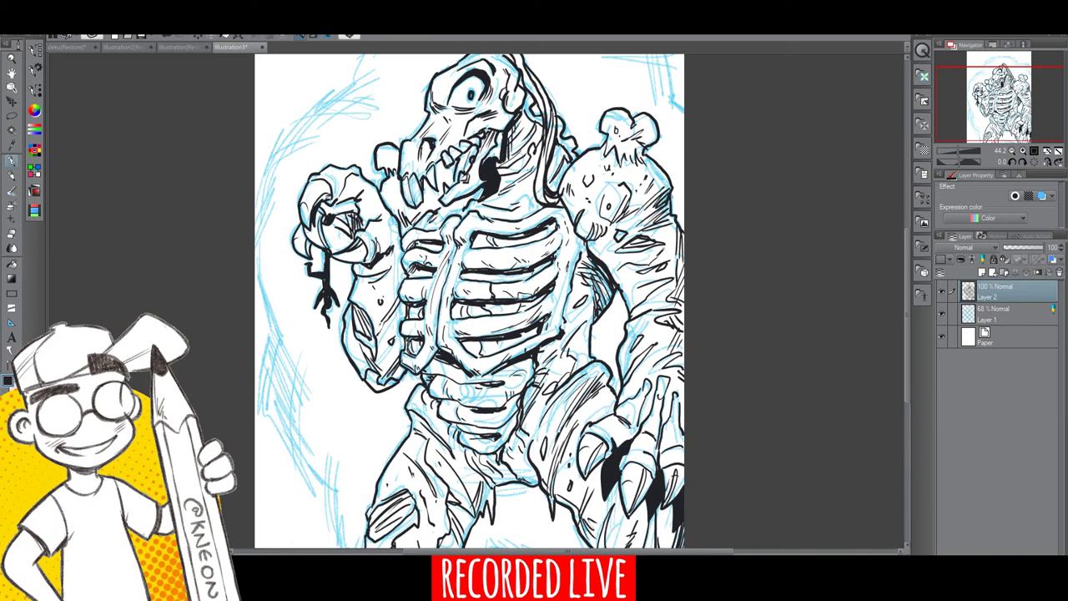
# Step: Add shading strokes along the far arm's inner edge beside the ribcage
pyautogui.moveTo(446, 168); pyautogui.dragTo(452, 175)
pyautogui.moveTo(407, 306); pyautogui.dragTo(399, 327)
pyautogui.moveTo(402, 317)
pyautogui.mouseDown()
pyautogui.moveTo(391, 362)
pyautogui.moveTo(400, 382)
pyautogui.mouseUp()
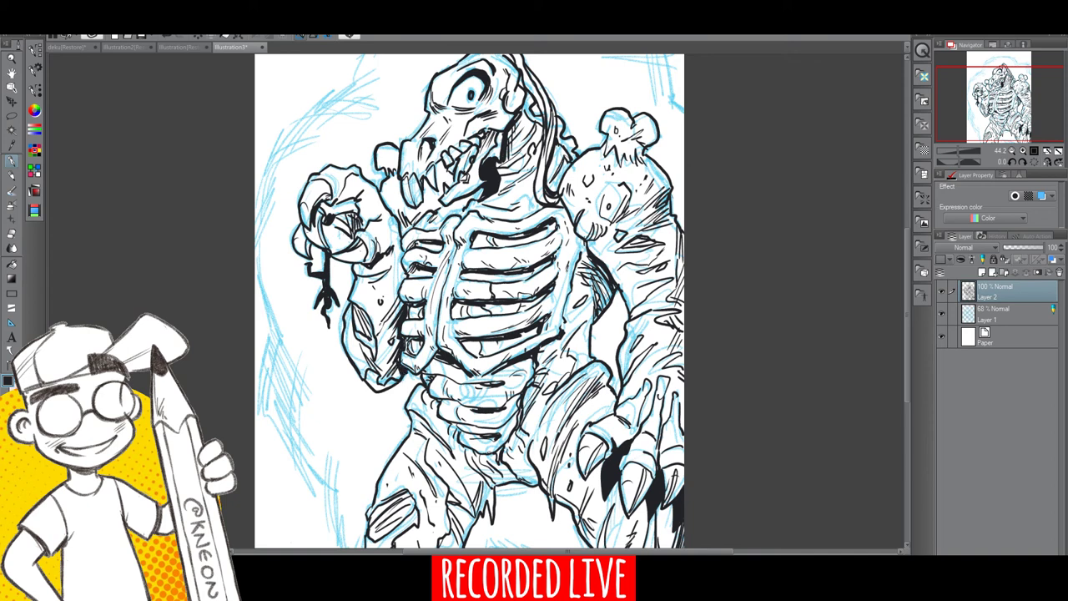
# Step: Add small texture strokes to the pelvis, the near shoulder, and the far hand and wrist
pyautogui.moveTo(486, 453)
pyautogui.mouseDown()
pyautogui.moveTo(498, 458)
pyautogui.moveTo(519, 426)
pyautogui.moveTo(519, 453)
pyautogui.mouseUp()
pyautogui.scroll(3, 892, 247)
pyautogui.moveTo(669, 252); pyautogui.dragTo(677, 267)
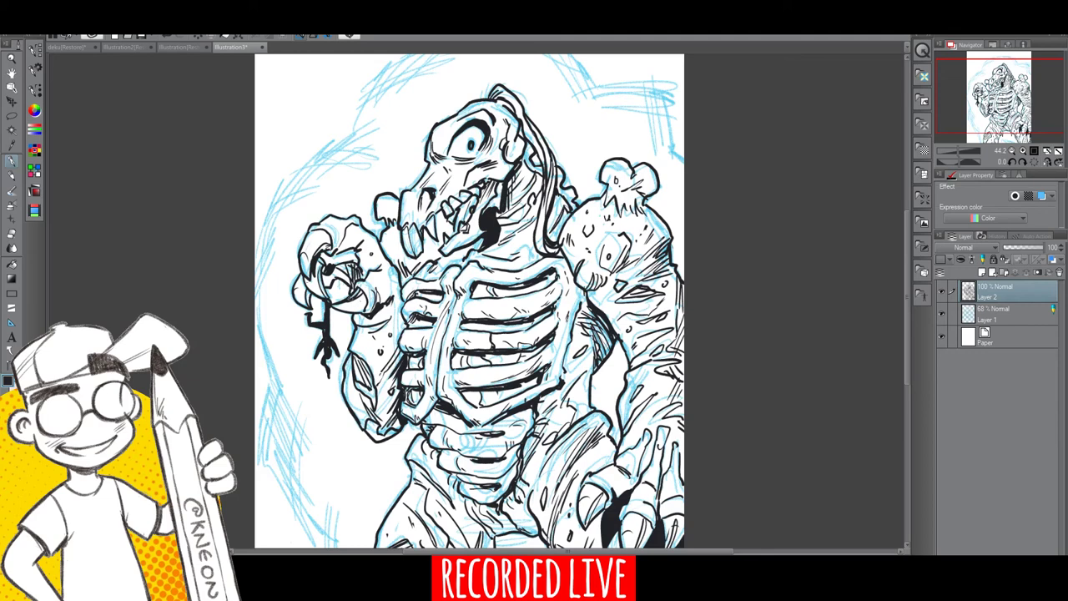
pyautogui.moveTo(329, 224)
pyautogui.mouseDown()
pyautogui.moveTo(340, 231)
pyautogui.moveTo(334, 284)
pyautogui.mouseUp()
pyautogui.moveTo(399, 272); pyautogui.dragTo(403, 290)
pyautogui.hotkey('ctrl', 'space')
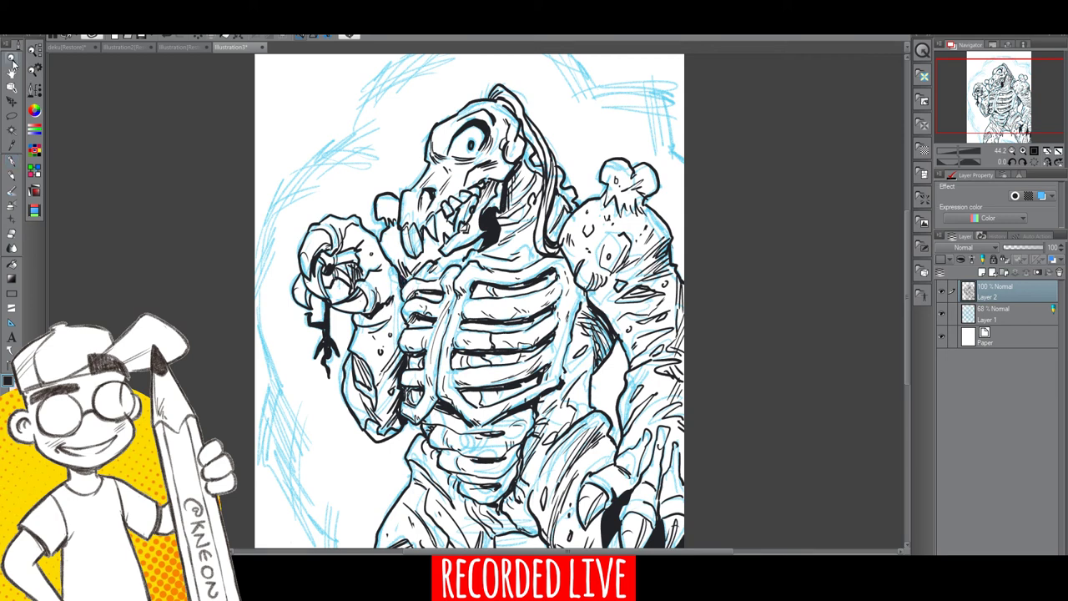
# Step: Ink the jagged background contour from beside the far arm down to the bottom edge of the page
pyautogui.moveTo(660, 328); pyautogui.dragTo(596, 347)
pyautogui.moveTo(911, 299); pyautogui.dragTo(908, 319)
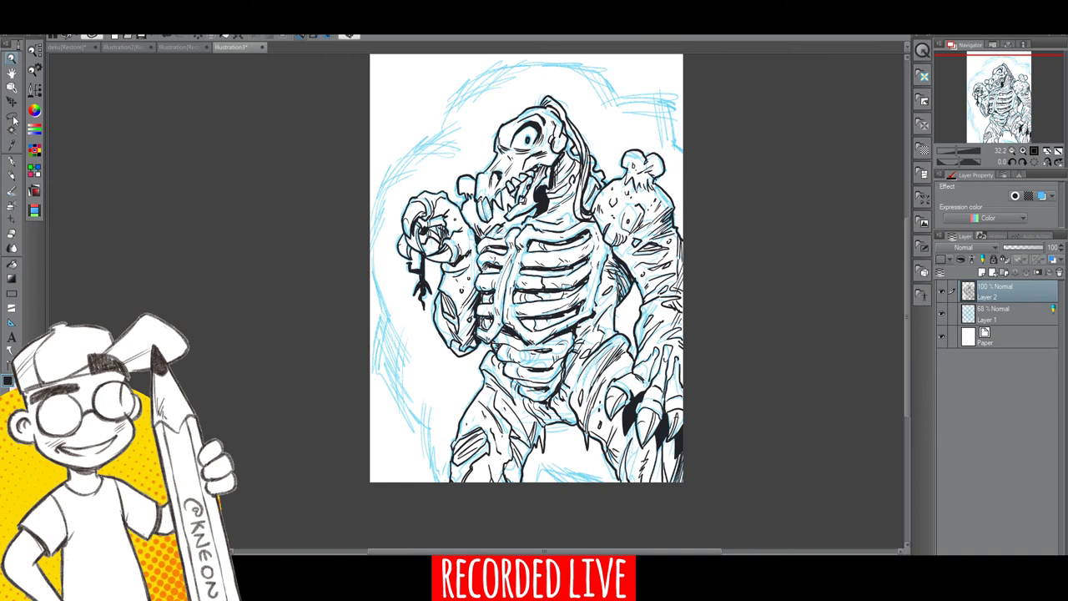
pyautogui.click(13, 163)
pyautogui.moveTo(372, 269)
pyautogui.mouseDown()
pyautogui.moveTo(385, 318)
pyautogui.moveTo(381, 369)
pyautogui.moveTo(417, 417)
pyautogui.moveTo(438, 484)
pyautogui.mouseUp()
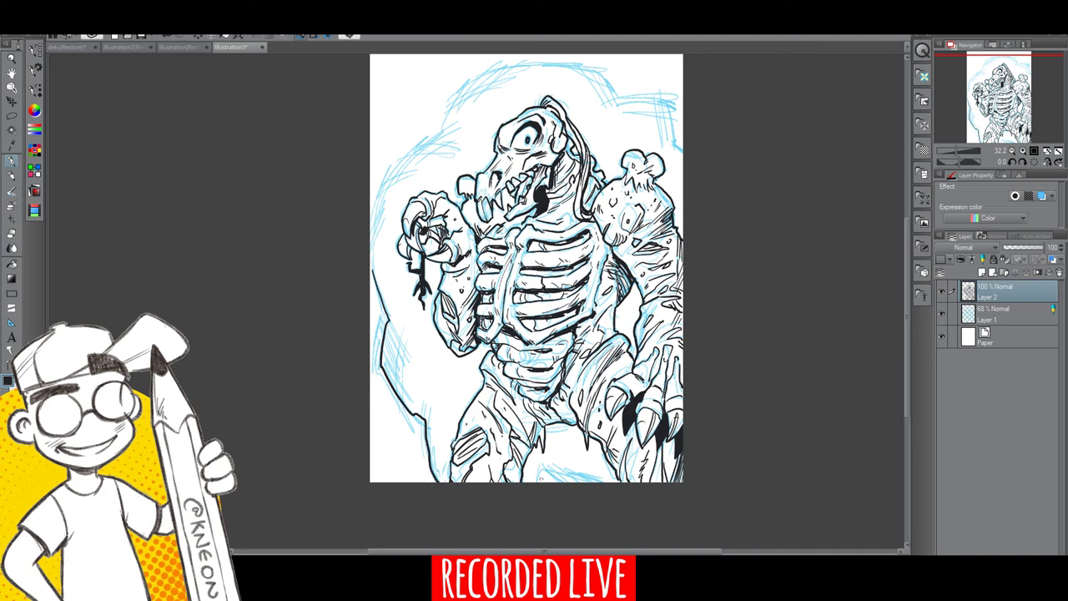
# Step: Ink the ground shape between the creature's legs and touch up the nearby legs and near arm
pyautogui.moveTo(540, 478)
pyautogui.mouseDown()
pyautogui.moveTo(555, 469)
pyautogui.moveTo(604, 481)
pyautogui.mouseUp()
pyautogui.moveTo(534, 448)
pyautogui.mouseDown()
pyautogui.moveTo(526, 458)
pyautogui.moveTo(515, 441)
pyautogui.moveTo(456, 439)
pyautogui.mouseUp()
pyautogui.moveTo(543, 447)
pyautogui.mouseDown()
pyautogui.moveTo(554, 421)
pyautogui.moveTo(539, 428)
pyautogui.mouseUp()
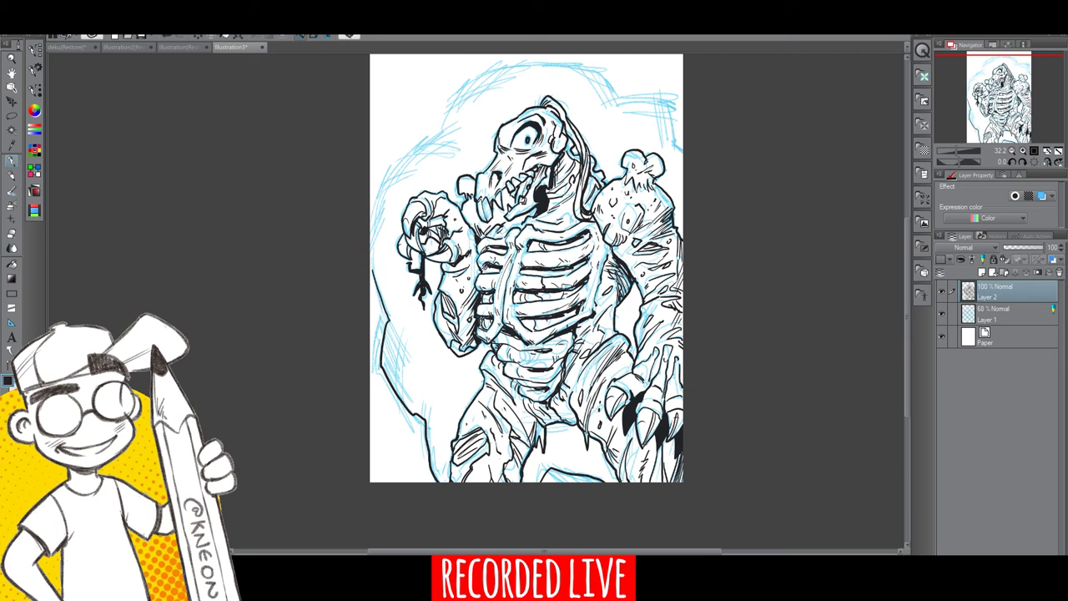
pyautogui.moveTo(644, 446); pyautogui.dragTo(655, 434)
pyautogui.moveTo(612, 307)
pyautogui.mouseDown()
pyautogui.moveTo(619, 334)
pyautogui.moveTo(634, 285)
pyautogui.mouseUp()
# Step: Ink the background contour up and over the creature's head to the page's right edge, and hide the blue sketch layer
pyautogui.moveTo(372, 263)
pyautogui.mouseDown()
pyautogui.moveTo(396, 185)
pyautogui.moveTo(474, 83)
pyautogui.mouseUp()
pyautogui.scroll(2, 866, 211)
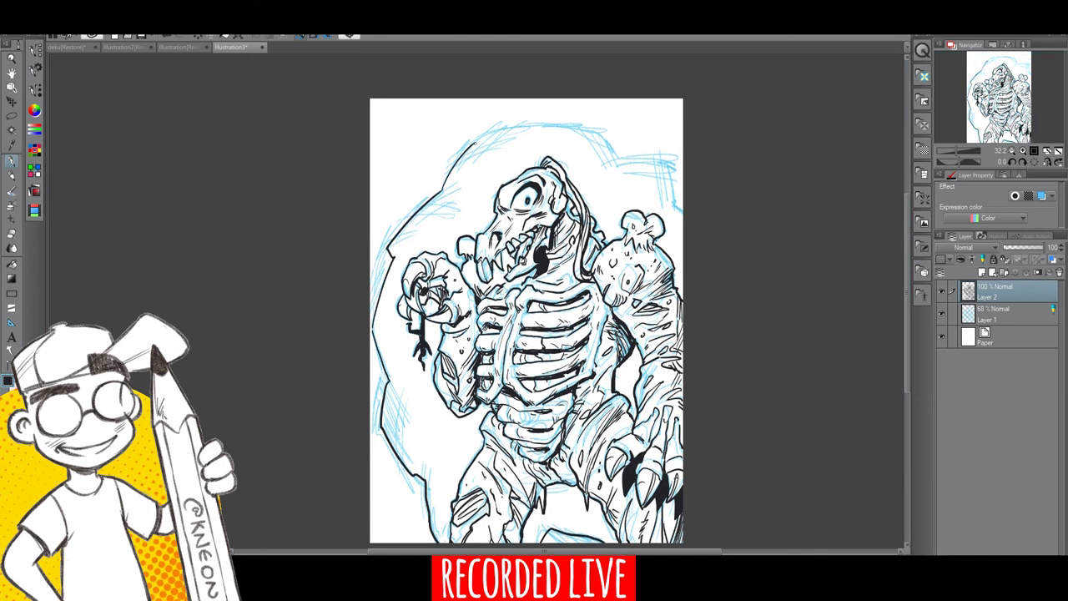
pyautogui.moveTo(472, 143)
pyautogui.mouseDown()
pyautogui.moveTo(551, 127)
pyautogui.moveTo(597, 135)
pyautogui.moveTo(614, 151)
pyautogui.moveTo(667, 158)
pyautogui.moveTo(679, 218)
pyautogui.mouseUp()
pyautogui.click(940, 313)
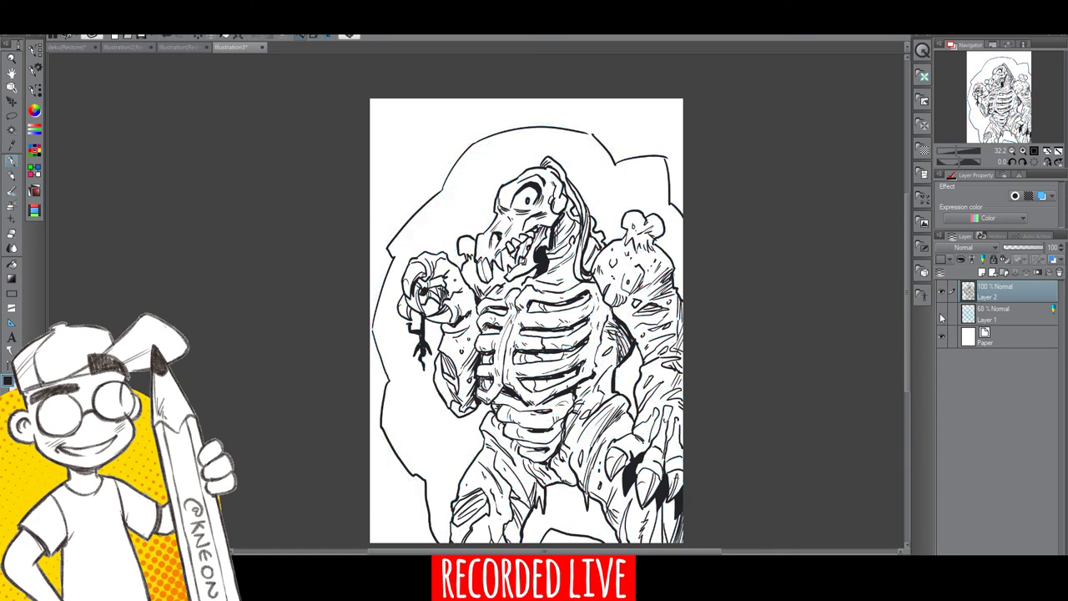
pyautogui.moveTo(589, 132); pyautogui.dragTo(611, 140)
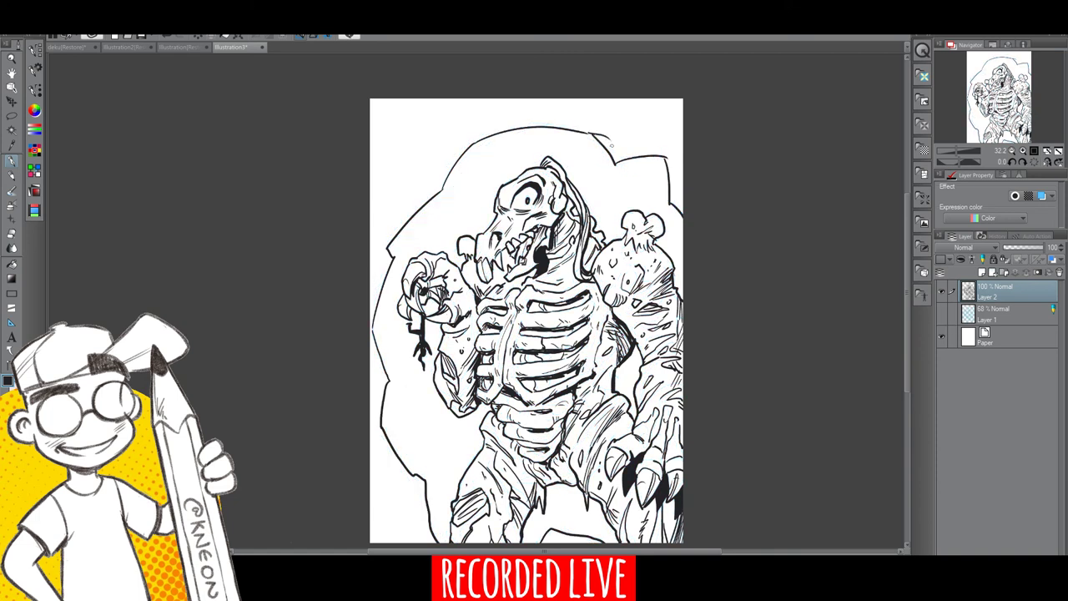
# Step: Try to fill the background outside the contour with black
pyautogui.click(11, 265)
pyautogui.click(450, 128)
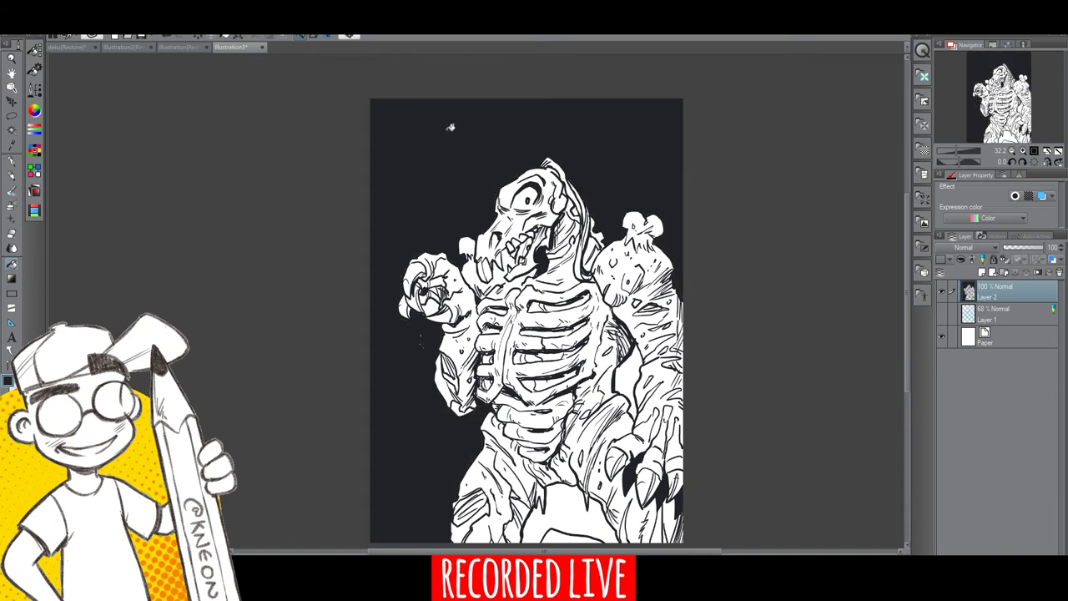
pyautogui.click(166, 36)
# Step: Close the gaps in the background contour above the head and beside the far arm, and fill the area outside it black
pyautogui.click(12, 162)
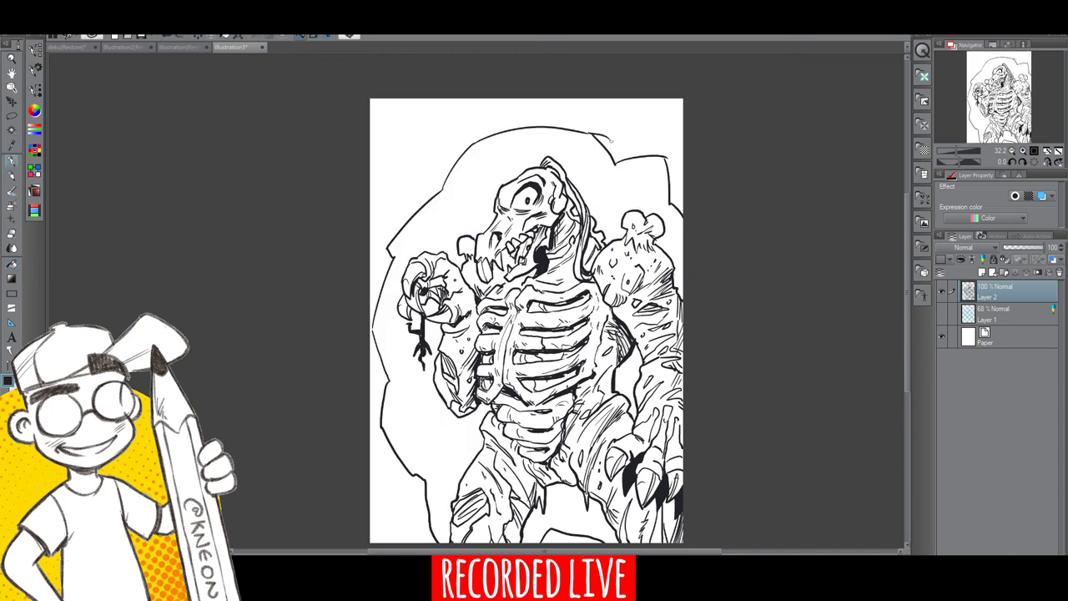
pyautogui.moveTo(585, 131); pyautogui.dragTo(606, 137)
pyautogui.moveTo(372, 320); pyautogui.dragTo(373, 345)
pyautogui.click(13, 265)
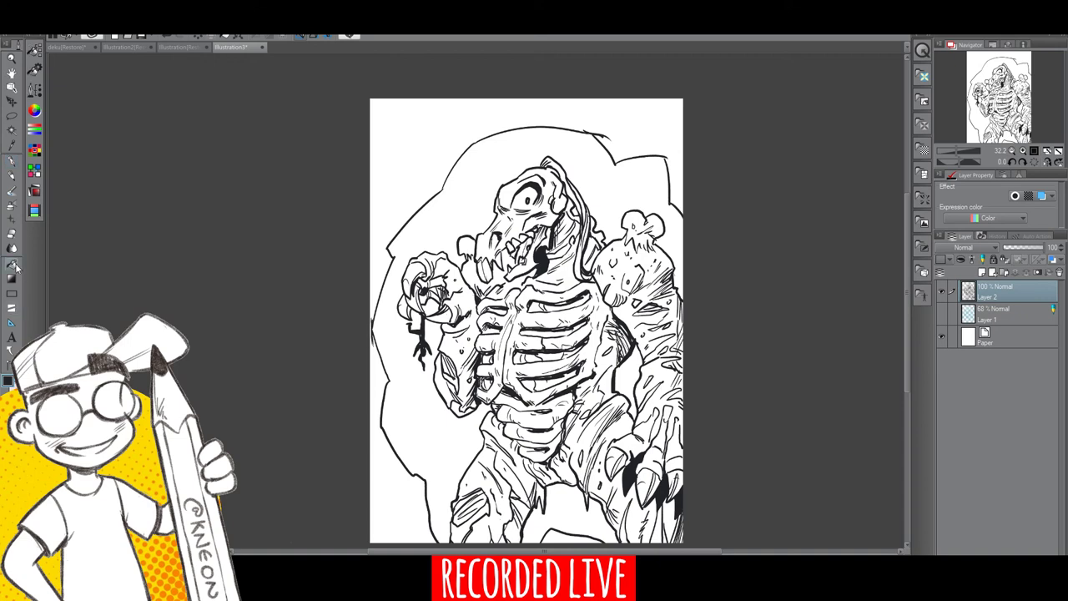
pyautogui.click(654, 131)
# Step: Hatch the lower left edge of the black background with ink strokes that follow the contour
pyautogui.click(12, 163)
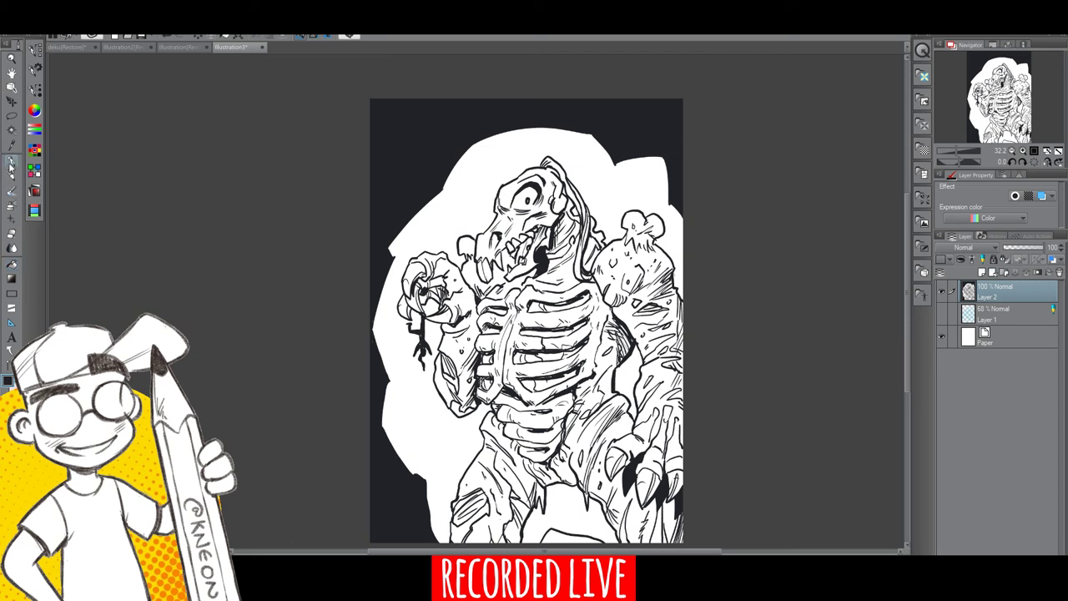
pyautogui.moveTo(383, 418); pyautogui.dragTo(420, 474)
pyautogui.moveTo(395, 431); pyautogui.dragTo(433, 482)
pyautogui.moveTo(394, 377); pyautogui.dragTo(384, 427)
pyautogui.moveTo(393, 385); pyautogui.dragTo(394, 433)
pyautogui.moveTo(395, 406); pyautogui.dragTo(399, 453)
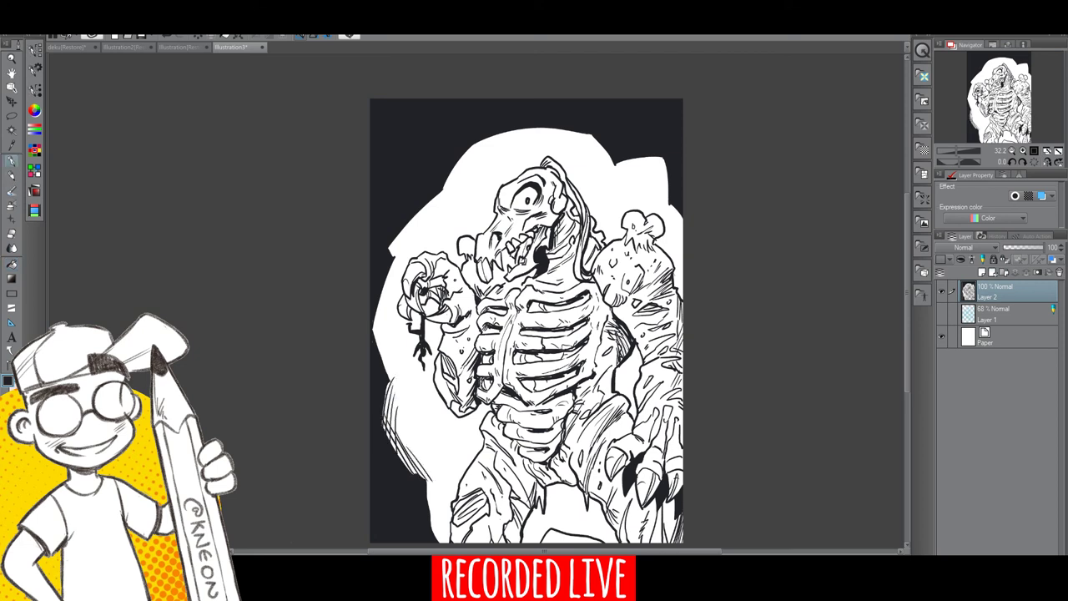
# Step: Add sketchy parallel strokes along the background contour from beside the far arm up to above the head
pyautogui.moveTo(377, 320)
pyautogui.mouseDown()
pyautogui.moveTo(392, 383)
pyautogui.moveTo(396, 372)
pyautogui.mouseUp()
pyautogui.moveTo(378, 253)
pyautogui.mouseDown()
pyautogui.moveTo(389, 332)
pyautogui.moveTo(451, 190)
pyautogui.mouseUp()
pyautogui.moveTo(395, 247); pyautogui.dragTo(459, 186)
pyautogui.moveTo(400, 249)
pyautogui.mouseDown()
pyautogui.moveTo(463, 184)
pyautogui.moveTo(478, 143)
pyautogui.mouseUp()
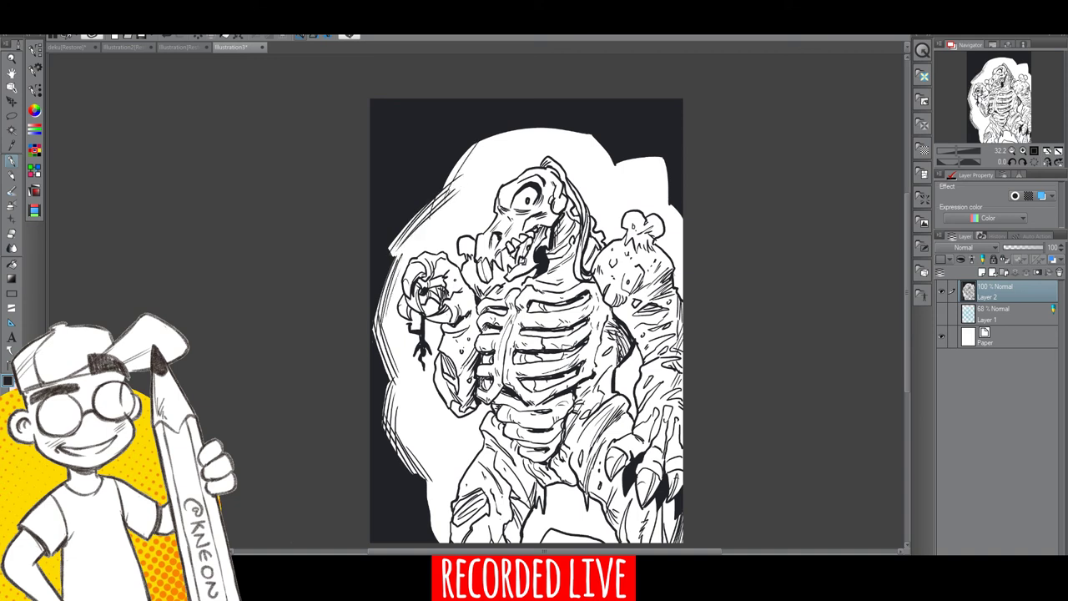
pyautogui.moveTo(449, 189); pyautogui.dragTo(485, 140)
pyautogui.moveTo(459, 188)
pyautogui.mouseDown()
pyautogui.moveTo(504, 134)
pyautogui.moveTo(471, 149)
pyautogui.moveTo(532, 128)
pyautogui.mouseUp()
pyautogui.moveTo(469, 163); pyautogui.dragTo(539, 128)
# Step: Add sketchy parallel strokes along the background contour from above the head to the near shoulder
pyautogui.moveTo(486, 156)
pyautogui.mouseDown()
pyautogui.moveTo(556, 129)
pyautogui.moveTo(579, 133)
pyautogui.mouseUp()
pyautogui.moveTo(557, 175); pyautogui.dragTo(597, 130)
pyautogui.moveTo(579, 164)
pyautogui.mouseDown()
pyautogui.moveTo(600, 132)
pyautogui.moveTo(616, 135)
pyautogui.mouseUp()
pyautogui.moveTo(605, 175)
pyautogui.mouseDown()
pyautogui.moveTo(619, 152)
pyautogui.moveTo(631, 162)
pyautogui.mouseUp()
pyautogui.moveTo(618, 172); pyautogui.dragTo(665, 160)
pyautogui.moveTo(632, 175); pyautogui.dragTo(667, 166)
pyautogui.moveTo(661, 212); pyautogui.dragTo(660, 158)
pyautogui.moveTo(659, 232); pyautogui.dragTo(682, 202)
pyautogui.moveTo(671, 231)
pyautogui.mouseDown()
pyautogui.moveTo(682, 207)
pyautogui.moveTo(683, 225)
pyautogui.mouseUp()
# Step: Hatch the background edge beside the far leg and far arm, and add strokes to the ground shape between the legs
pyautogui.moveTo(430, 488); pyautogui.dragTo(443, 544)
pyautogui.moveTo(906, 365); pyautogui.dragTo(907, 387)
pyautogui.moveTo(549, 462); pyautogui.dragTo(534, 486)
pyautogui.moveTo(557, 464)
pyautogui.mouseDown()
pyautogui.moveTo(537, 485)
pyautogui.moveTo(587, 478)
pyautogui.mouseUp()
pyautogui.moveTo(389, 412)
pyautogui.mouseDown()
pyautogui.moveTo(431, 359)
pyautogui.moveTo(426, 349)
pyautogui.mouseUp()
pyautogui.moveTo(405, 386); pyautogui.dragTo(427, 366)
pyautogui.moveTo(386, 309)
pyautogui.mouseDown()
pyautogui.moveTo(394, 256)
pyautogui.moveTo(400, 268)
pyautogui.mouseUp()
pyautogui.moveTo(398, 304); pyautogui.dragTo(404, 275)
pyautogui.moveTo(400, 313); pyautogui.dragTo(410, 294)
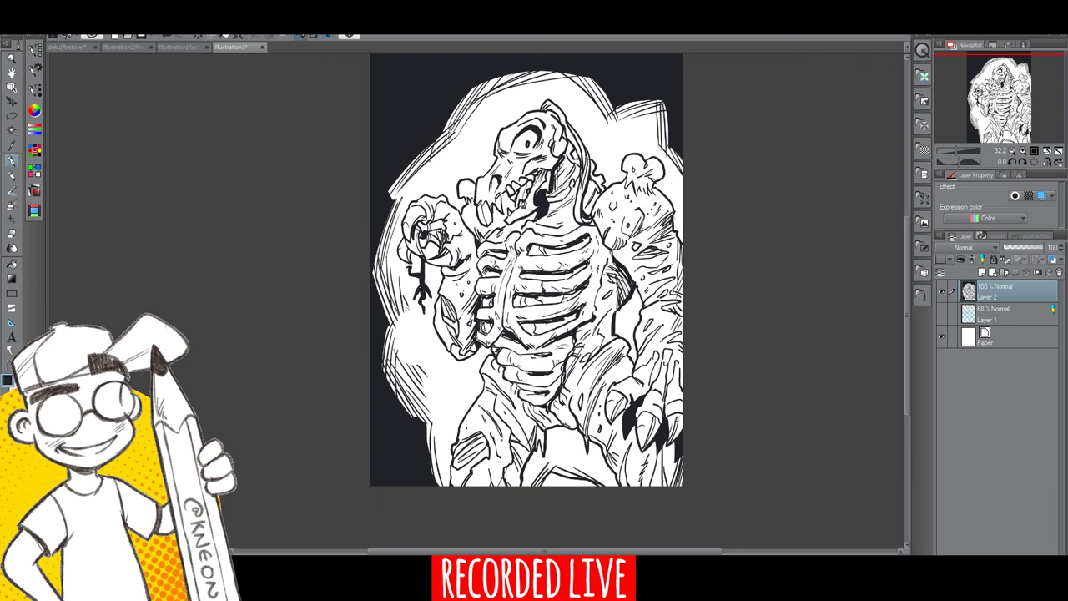
# Step: Add inner hatching strokes along the upper background contour on both sides of the head
pyautogui.moveTo(398, 199); pyautogui.dragTo(452, 138)
pyautogui.moveTo(418, 184)
pyautogui.mouseDown()
pyautogui.moveTo(458, 135)
pyautogui.moveTo(453, 146)
pyautogui.mouseUp()
pyautogui.moveTo(443, 166); pyautogui.dragTo(491, 100)
pyautogui.moveTo(481, 122); pyautogui.dragTo(488, 115)
pyautogui.moveTo(566, 91); pyautogui.dragTo(583, 77)
pyautogui.moveTo(569, 105); pyautogui.dragTo(587, 85)
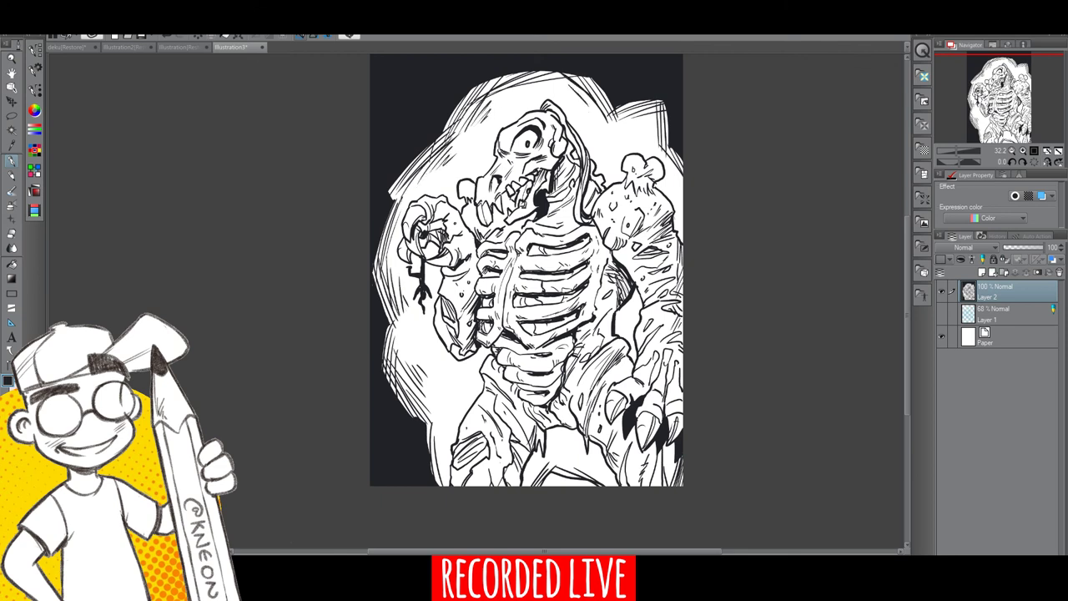
pyautogui.moveTo(656, 132); pyautogui.dragTo(664, 115)
# Step: Fill the ground shape between the legs with black and add small ink touches to the creature's arms
pyautogui.click(13, 264)
pyautogui.click(569, 483)
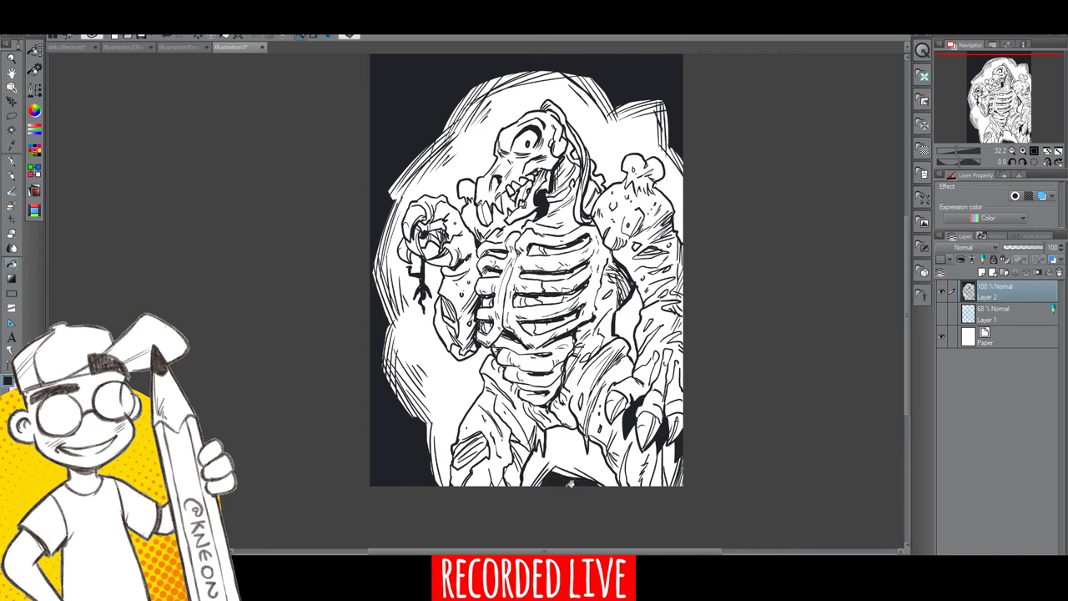
pyautogui.click(11, 161)
pyautogui.moveTo(493, 346); pyautogui.dragTo(488, 356)
pyautogui.moveTo(653, 186); pyautogui.dragTo(681, 243)
pyautogui.moveTo(642, 285)
pyautogui.mouseDown()
pyautogui.moveTo(634, 367)
pyautogui.moveTo(604, 404)
pyautogui.mouseUp()
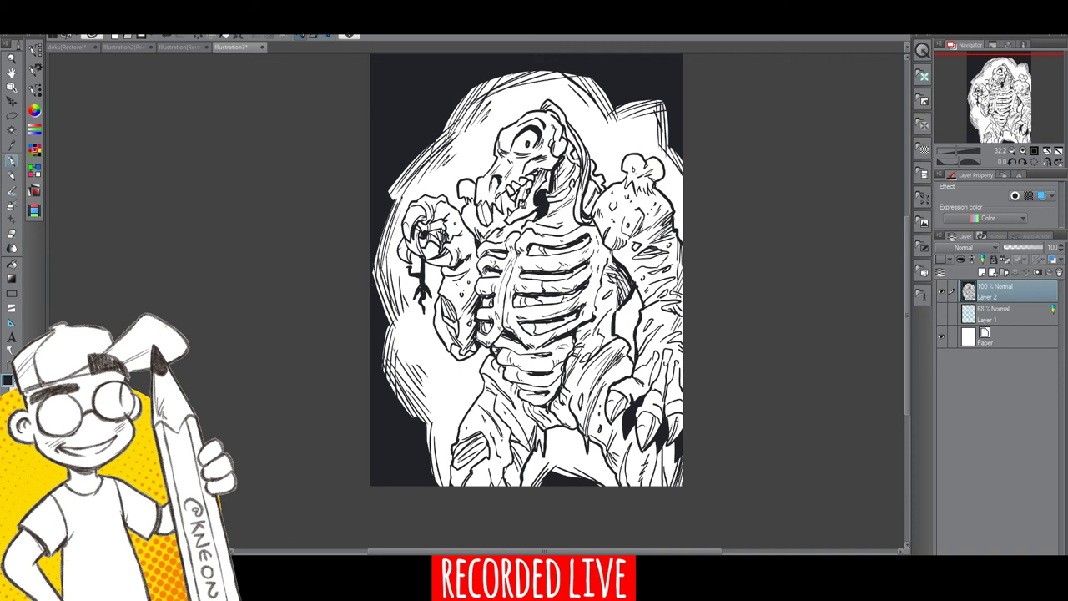
# Step: Darken the ribcage's edge below the far shoulder and the shadow under the jaw, and add strokes around the pelvis and ground
pyautogui.moveTo(666, 442); pyautogui.dragTo(662, 449)
pyautogui.moveTo(522, 408); pyautogui.dragTo(545, 435)
pyautogui.moveTo(477, 258)
pyautogui.mouseDown()
pyautogui.moveTo(473, 344)
pyautogui.moveTo(482, 351)
pyautogui.mouseUp()
pyautogui.moveTo(524, 219)
pyautogui.mouseDown()
pyautogui.moveTo(519, 229)
pyautogui.moveTo(531, 217)
pyautogui.mouseUp()
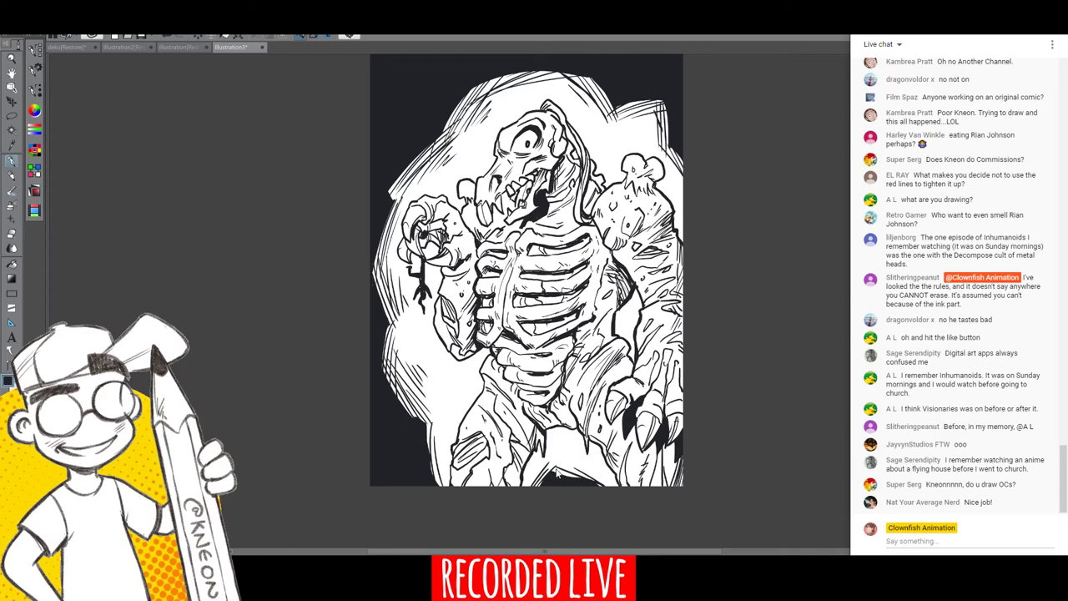
pyautogui.moveTo(562, 463); pyautogui.dragTo(606, 486)
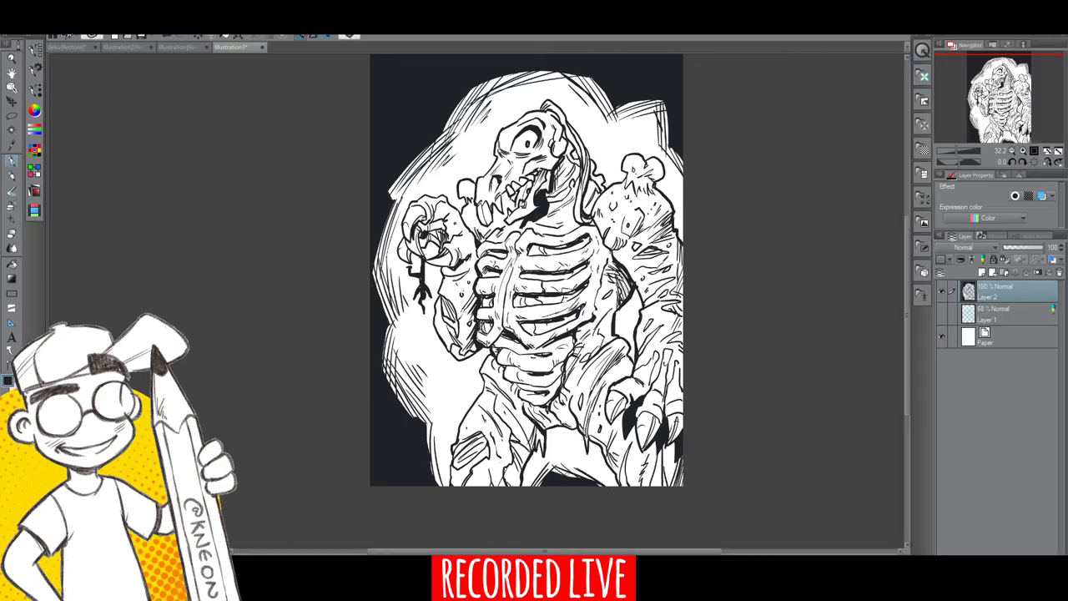
# Step: Add short strokes to roughen the background contour beside the far leg, above the far hand and at the upper right corner
pyautogui.moveTo(432, 461)
pyautogui.mouseDown()
pyautogui.moveTo(445, 485)
pyautogui.moveTo(442, 468)
pyautogui.mouseUp()
pyautogui.moveTo(432, 438)
pyautogui.mouseDown()
pyautogui.moveTo(441, 453)
pyautogui.moveTo(440, 441)
pyautogui.mouseUp()
pyautogui.moveTo(465, 96); pyautogui.dragTo(446, 125)
pyautogui.moveTo(397, 181); pyautogui.dragTo(390, 193)
pyautogui.moveTo(403, 176); pyautogui.dragTo(391, 197)
pyautogui.moveTo(666, 100)
pyautogui.mouseDown()
pyautogui.moveTo(646, 116)
pyautogui.moveTo(660, 111)
pyautogui.mouseUp()
# Step: Try strokes beside the near shoulder bone, undo the last one, and add small touches to the shoulder, neck and jaw
pyautogui.moveTo(683, 158)
pyautogui.mouseDown()
pyautogui.moveTo(680, 190)
pyautogui.moveTo(659, 181)
pyautogui.mouseUp()
pyautogui.moveTo(664, 175); pyautogui.dragTo(653, 183)
pyautogui.click(168, 37)
pyautogui.moveTo(651, 176); pyautogui.dragTo(664, 166)
pyautogui.moveTo(599, 198); pyautogui.dragTo(592, 206)
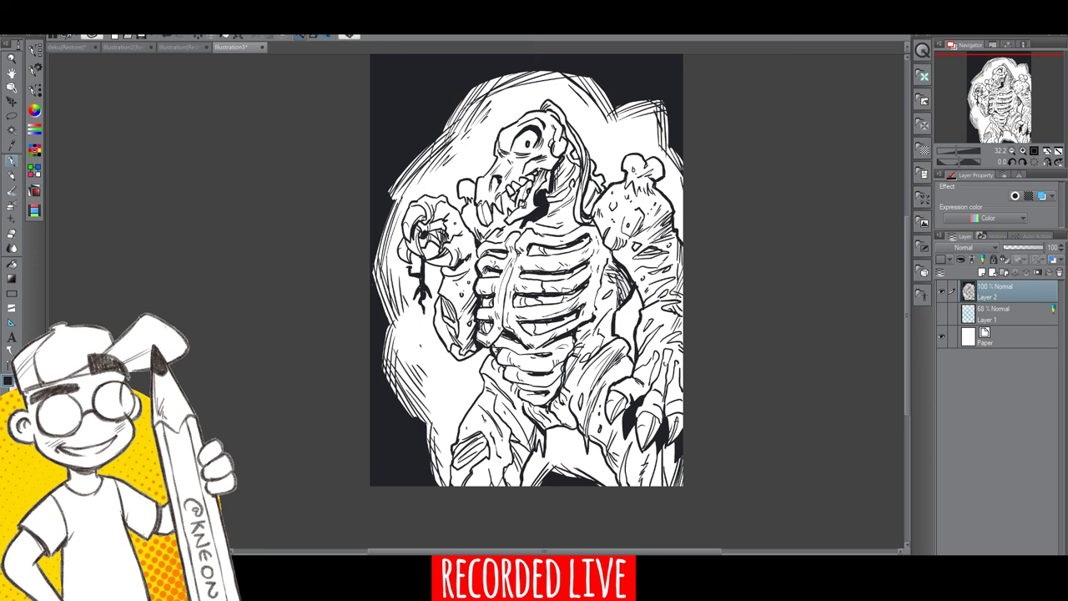
pyautogui.moveTo(494, 214); pyautogui.dragTo(503, 196)
# Step: Add shading strokes to the near leg's inner contour beside the large claws
pyautogui.click(168, 21)
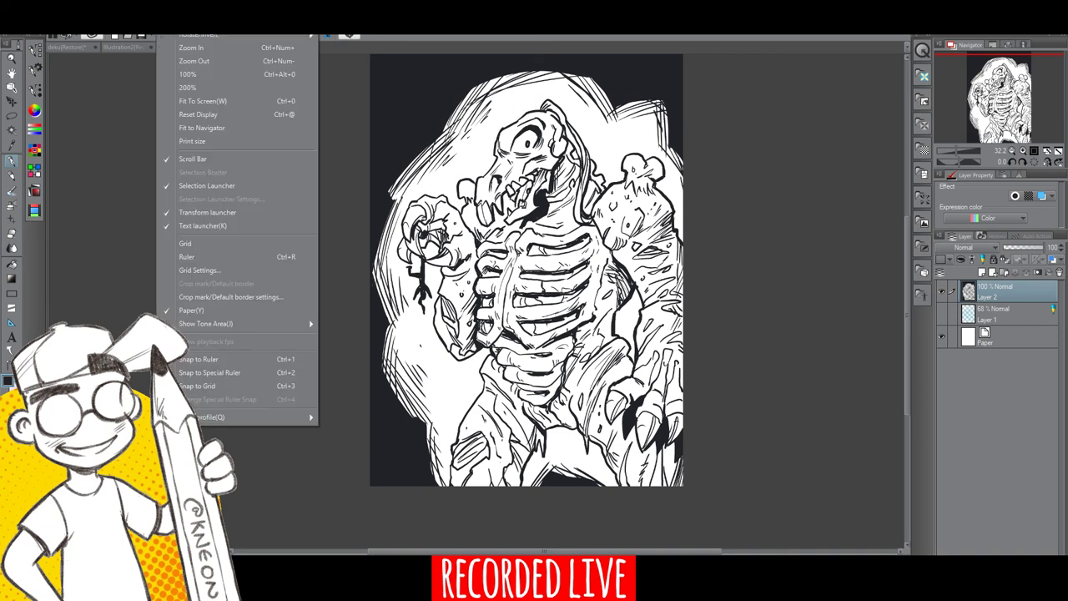
pyautogui.click(215, 101)
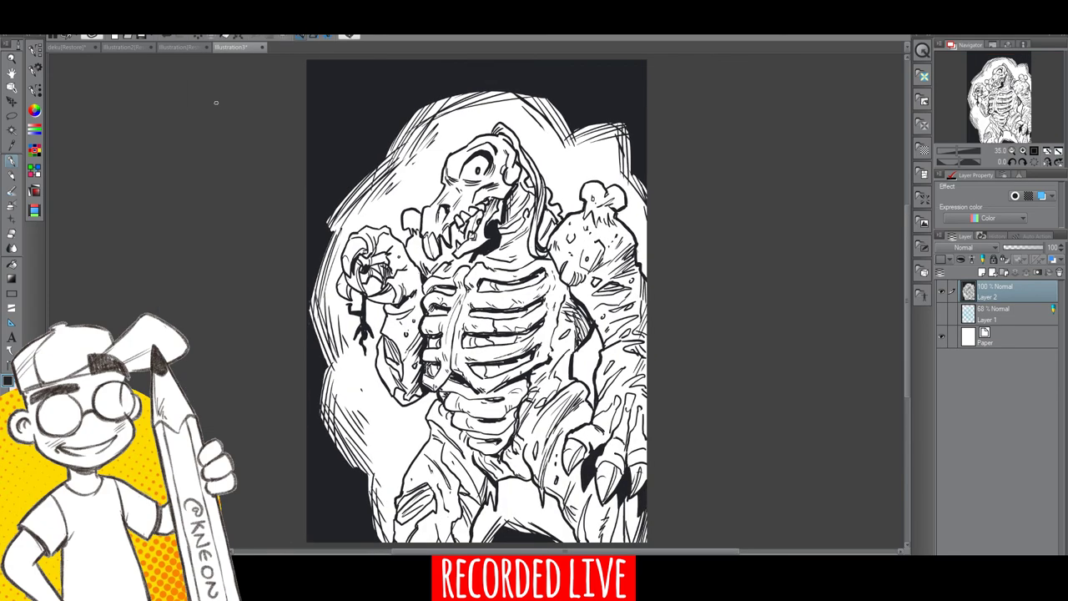
pyautogui.click(11, 60)
pyautogui.moveTo(670, 332); pyautogui.dragTo(685, 348)
pyautogui.moveTo(905, 304); pyautogui.dragTo(897, 353)
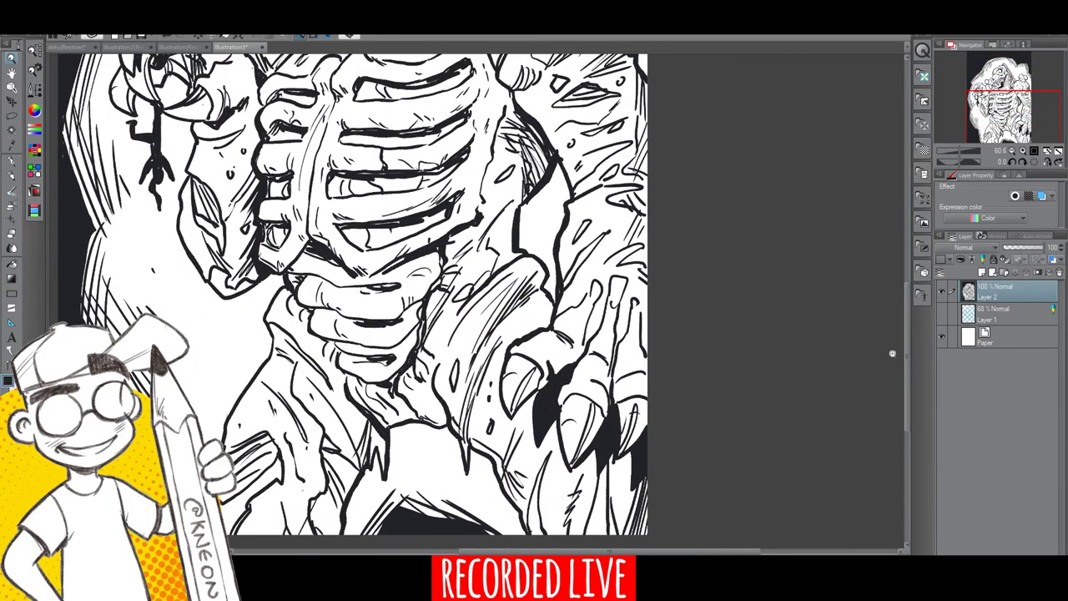
pyautogui.click(12, 163)
pyautogui.moveTo(523, 491); pyautogui.dragTo(518, 507)
pyautogui.moveTo(526, 467); pyautogui.dragTo(519, 492)
pyautogui.moveTo(531, 476)
pyautogui.mouseDown()
pyautogui.moveTo(520, 503)
pyautogui.moveTo(522, 478)
pyautogui.moveTo(556, 496)
pyautogui.mouseUp()
pyautogui.click(11, 59)
pyautogui.moveTo(672, 436); pyautogui.dragTo(654, 392)
pyautogui.moveTo(907, 309); pyautogui.dragTo(907, 292)
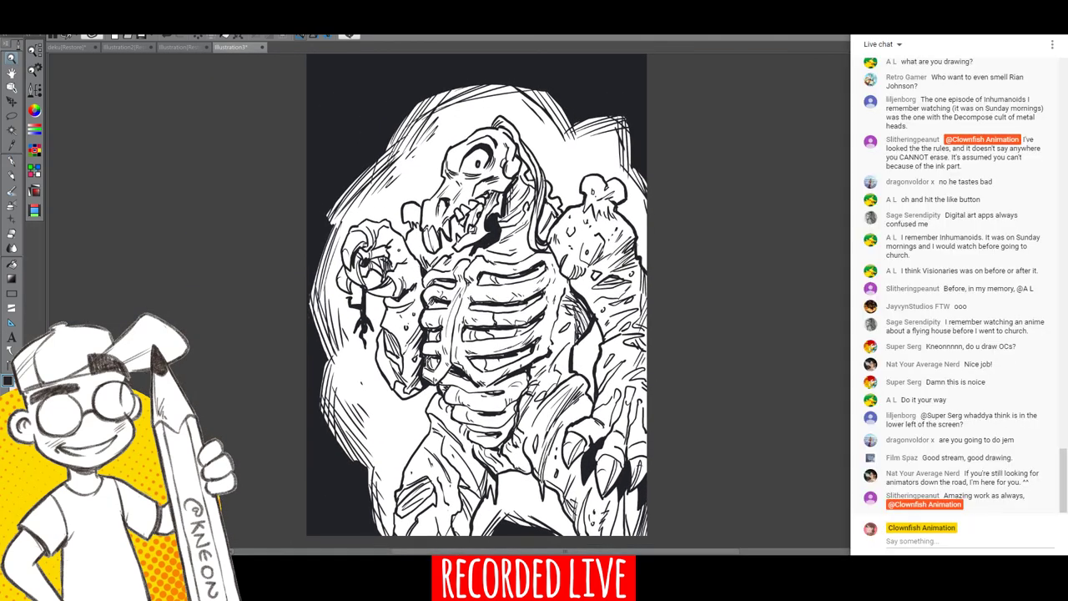